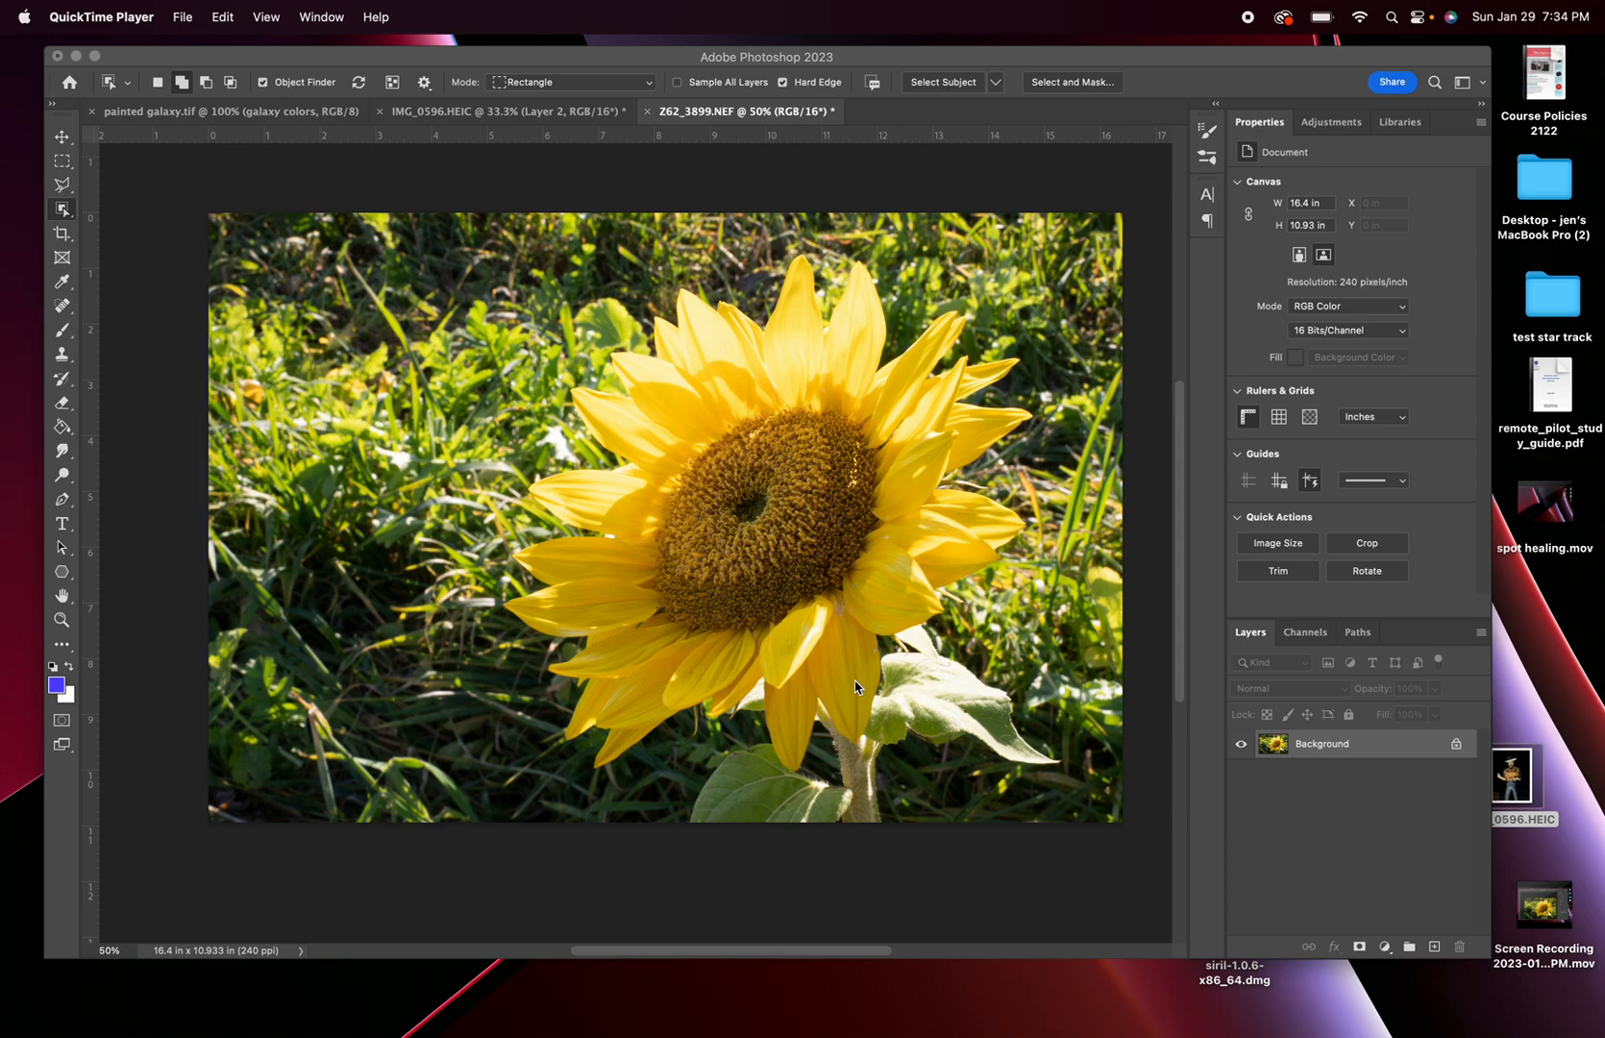
left_click(1328, 749)
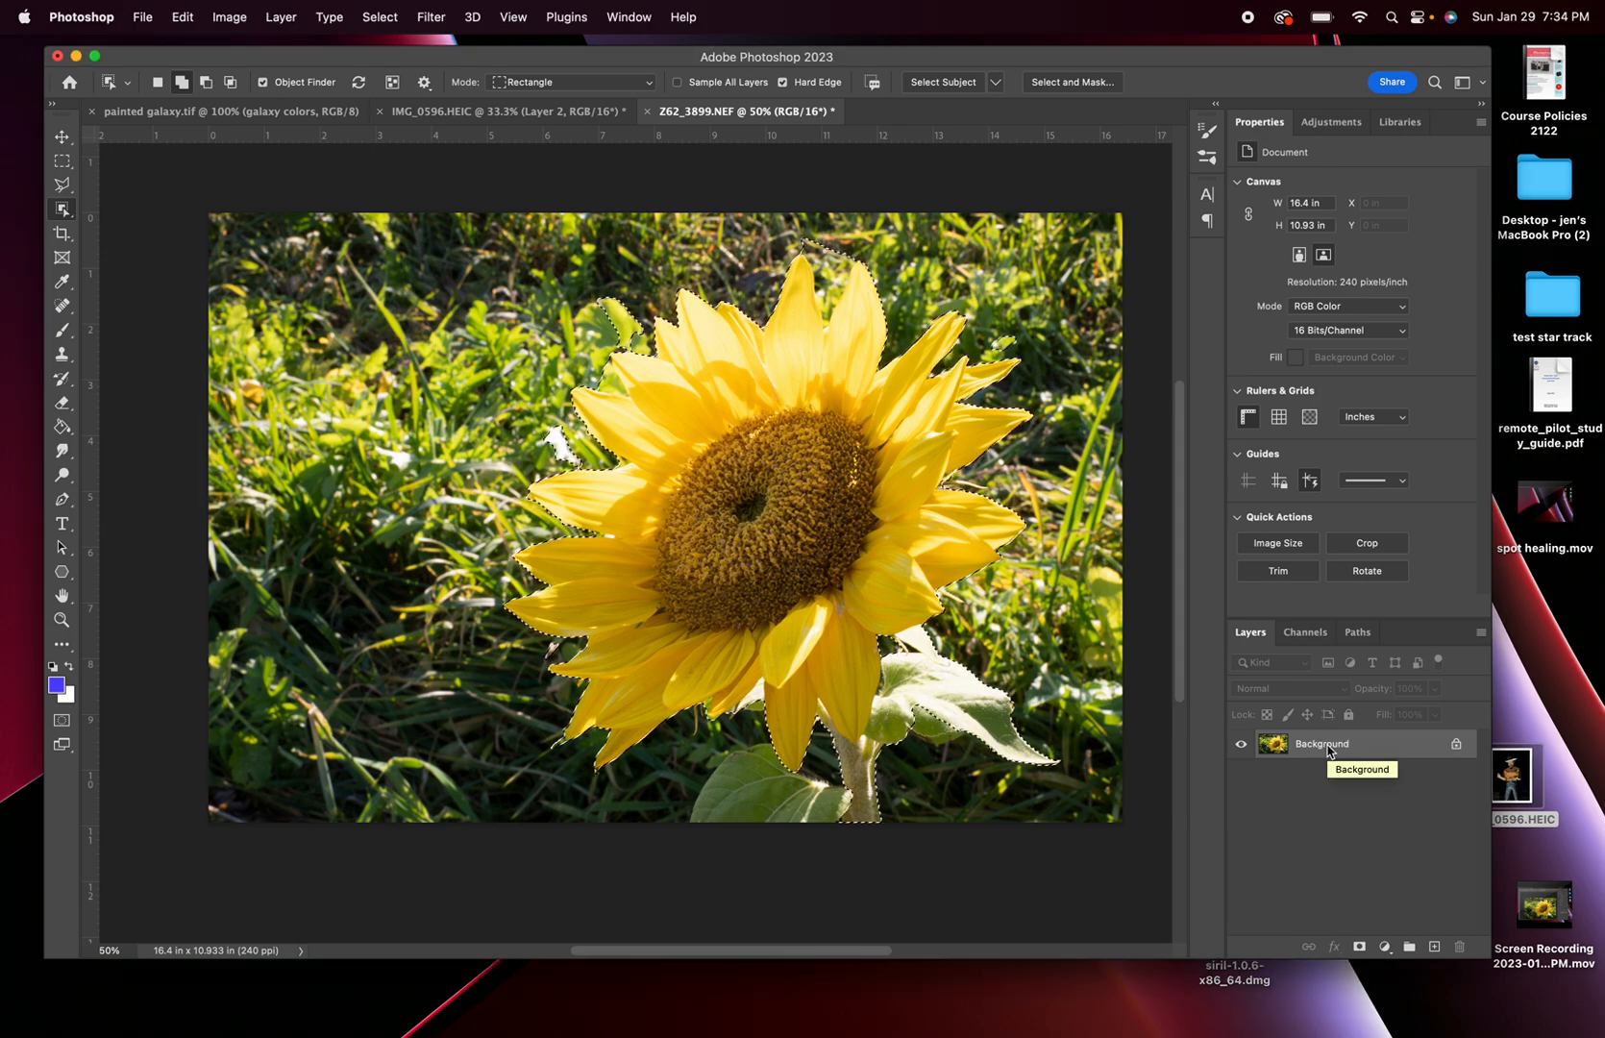
key("super+j")
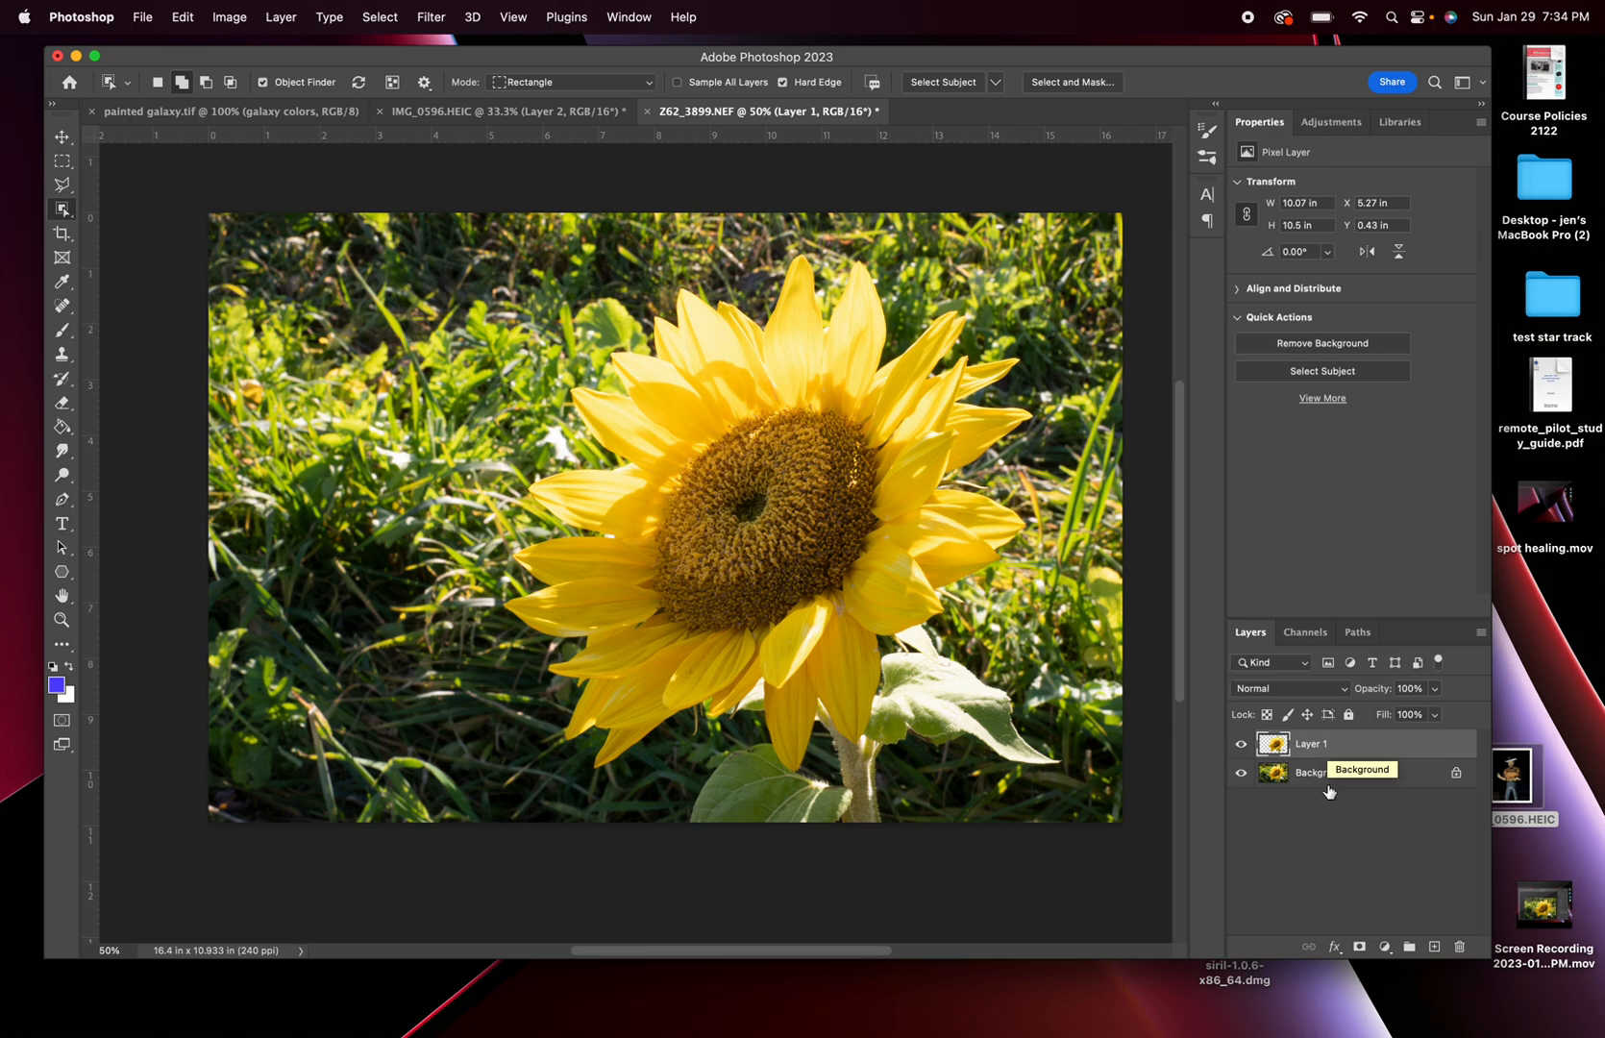
left_click(1310, 745)
left_click_drag(1310, 745, 1458, 946)
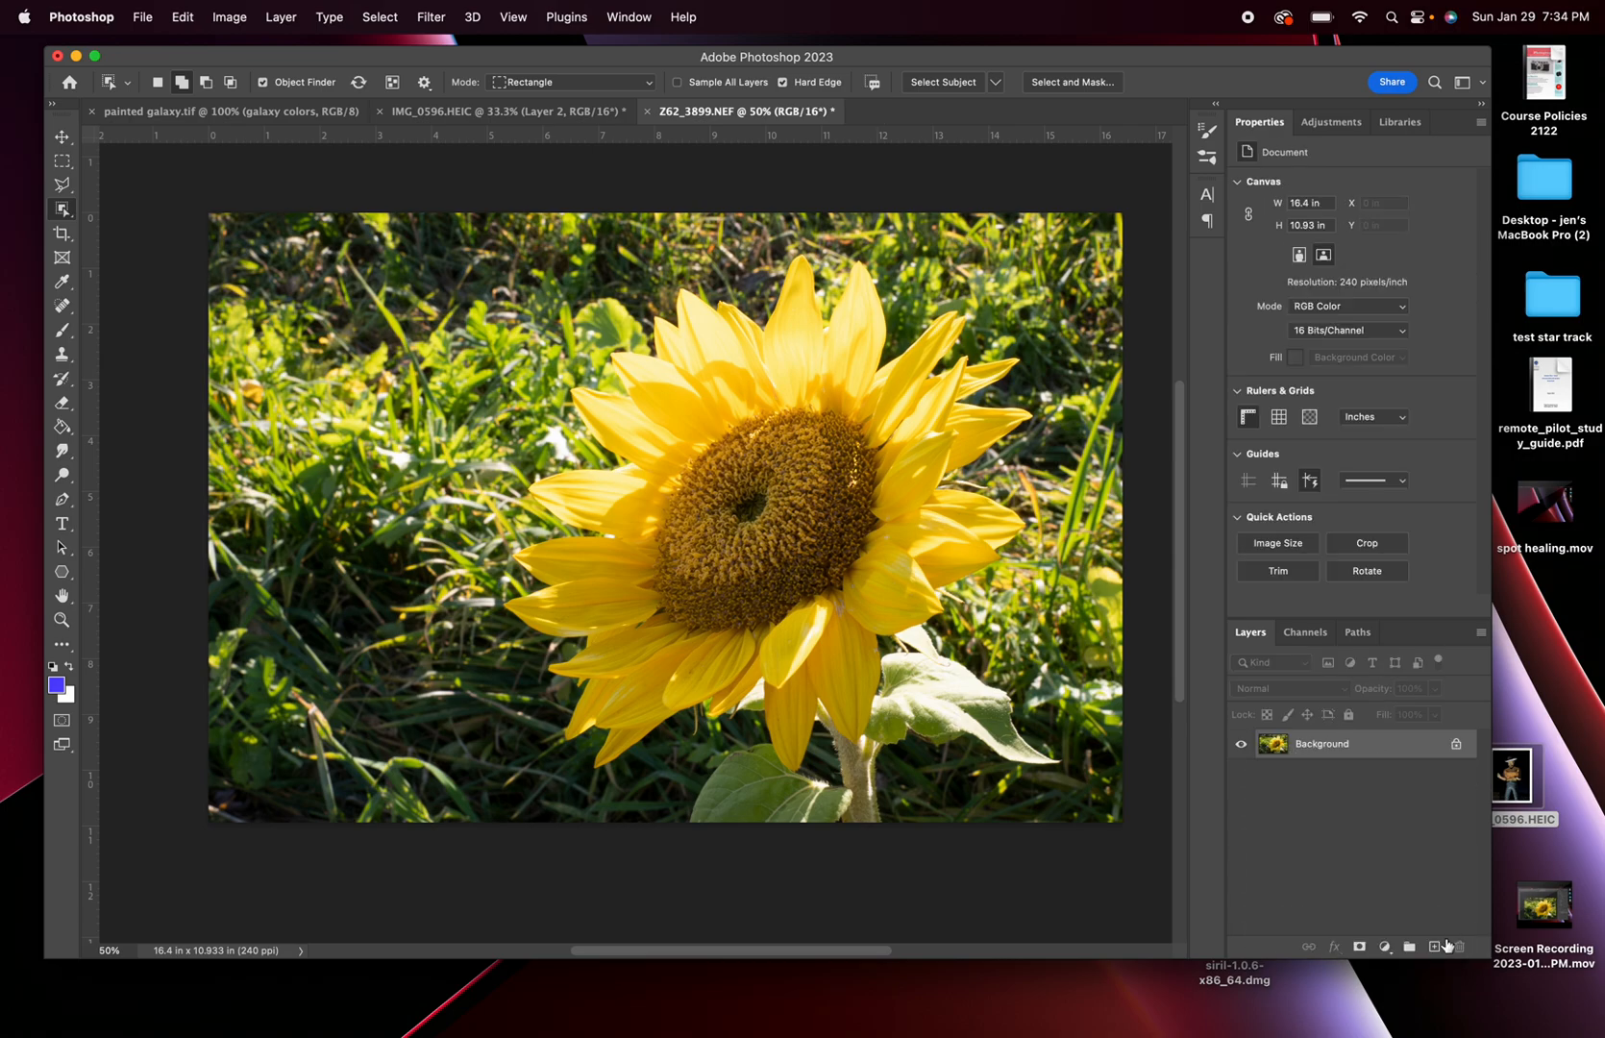
Step: Duplicate the full, unselected Background layer to get an untouched copy of the sunflower photo
left_click(966, 540)
left_click(62, 136)
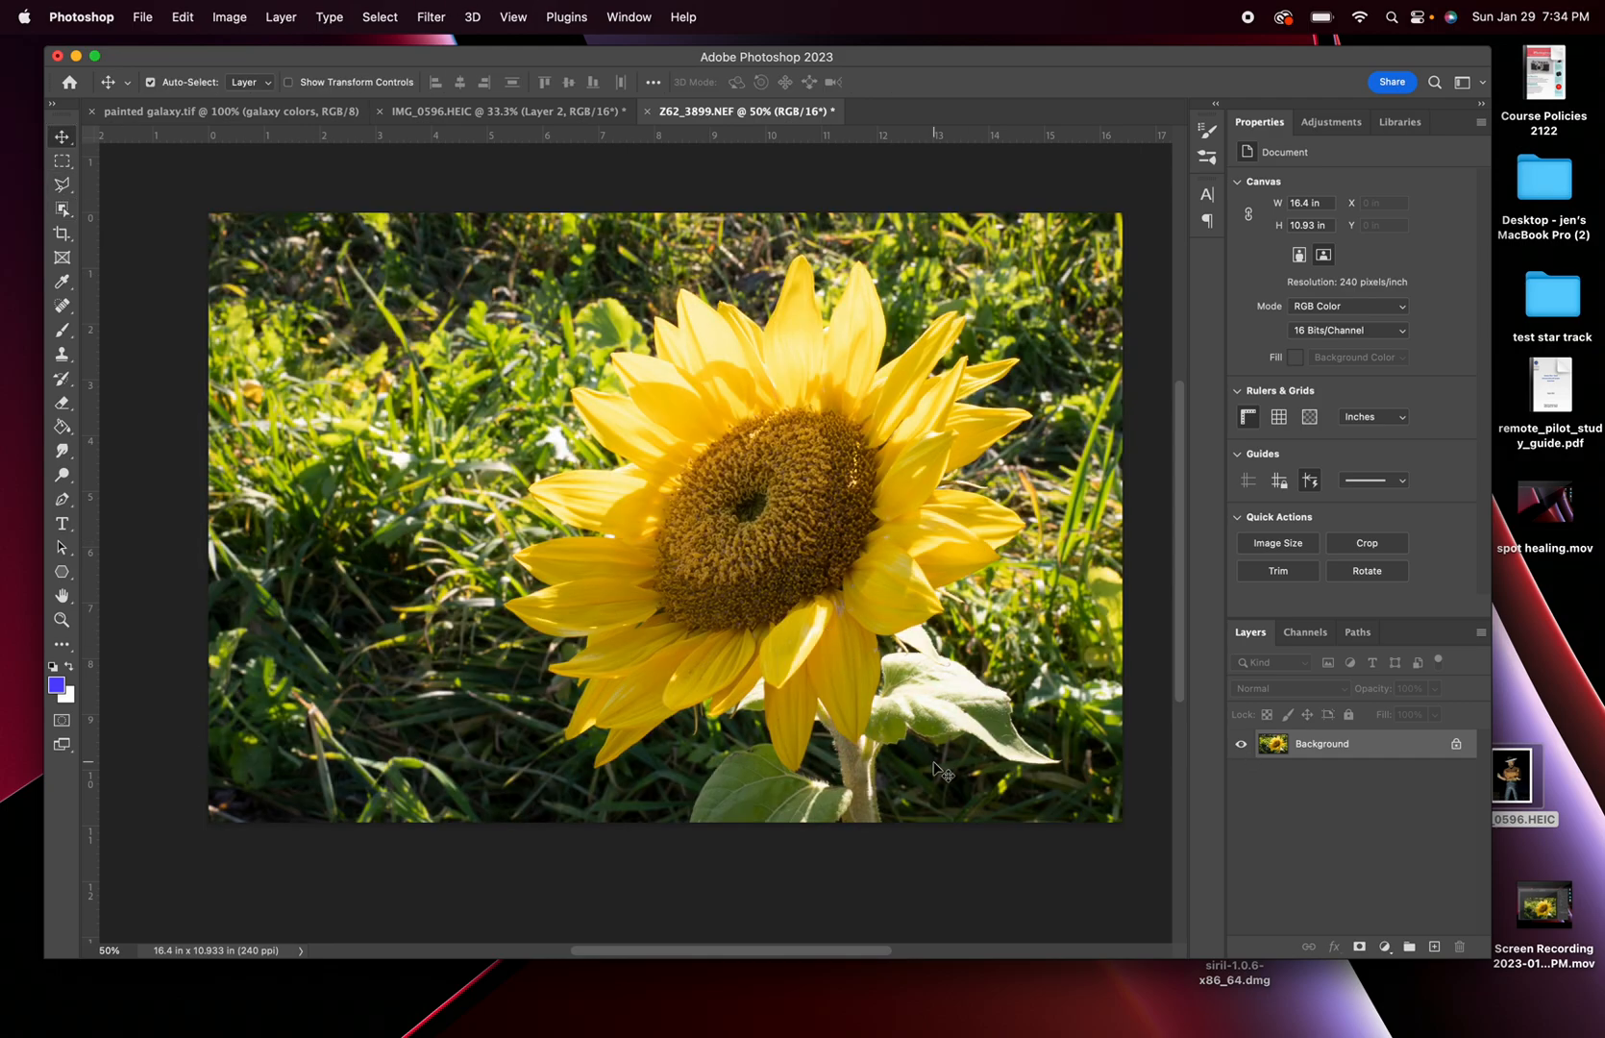
key("super+j")
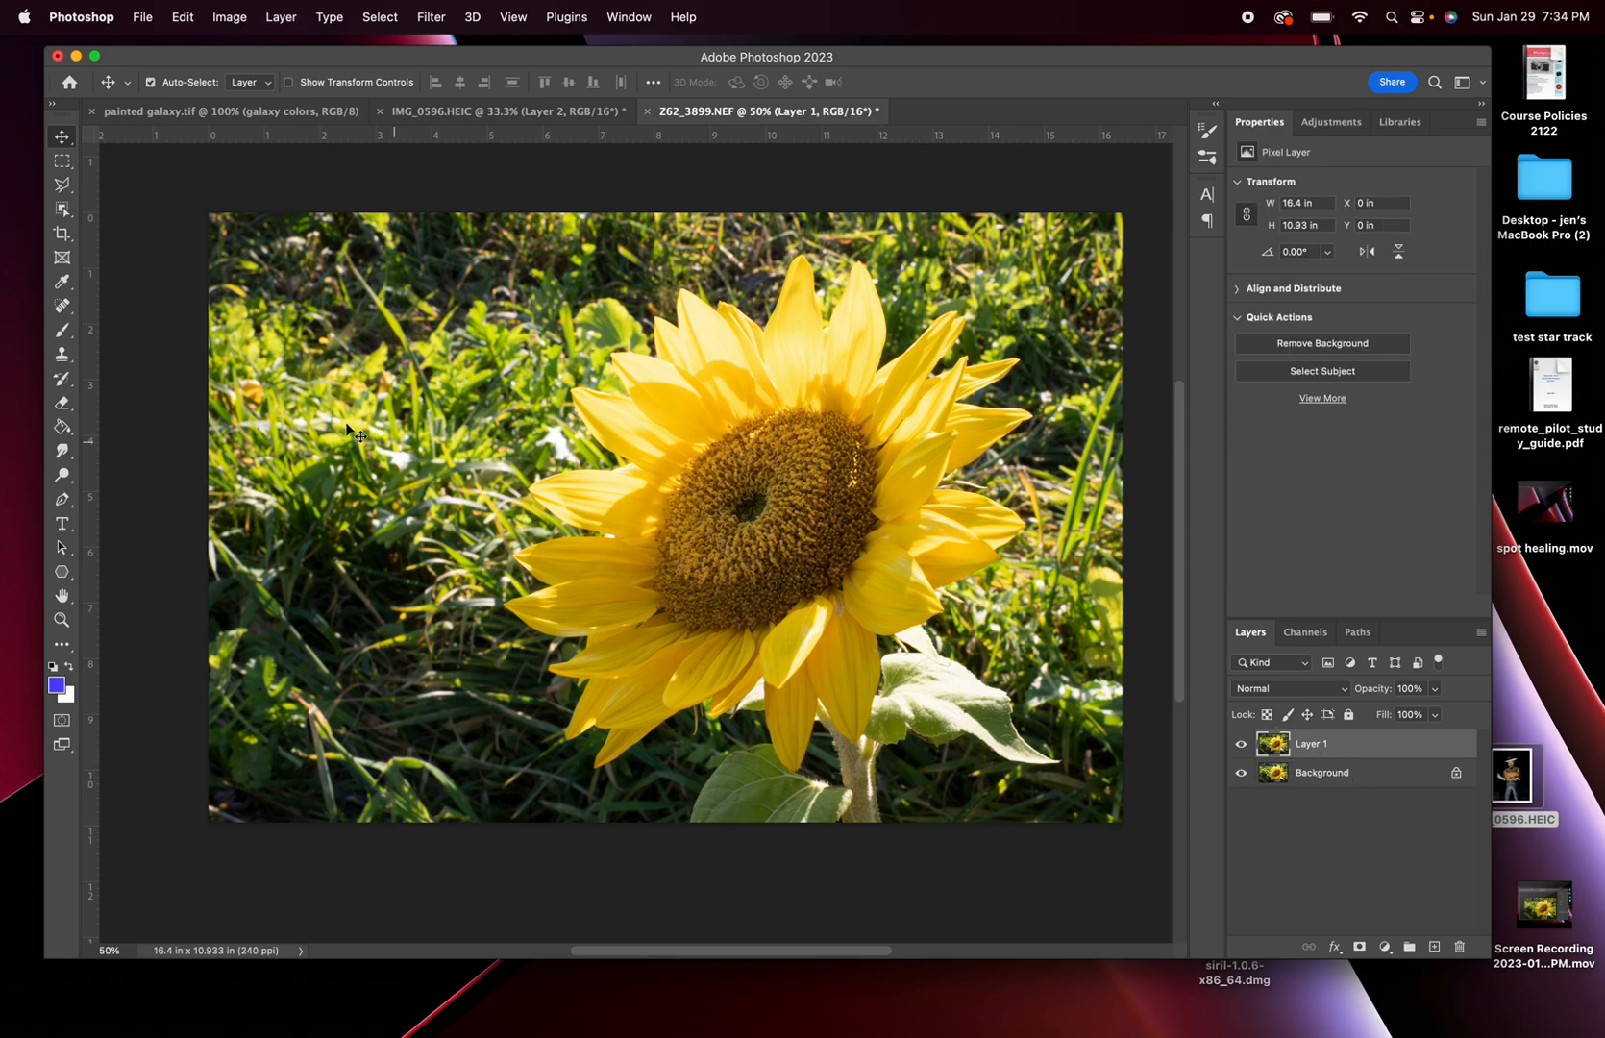
Step: Select the sunflower with the Object Selection tool by framing the whole flower and stem in a rectangle
left_click(60, 209)
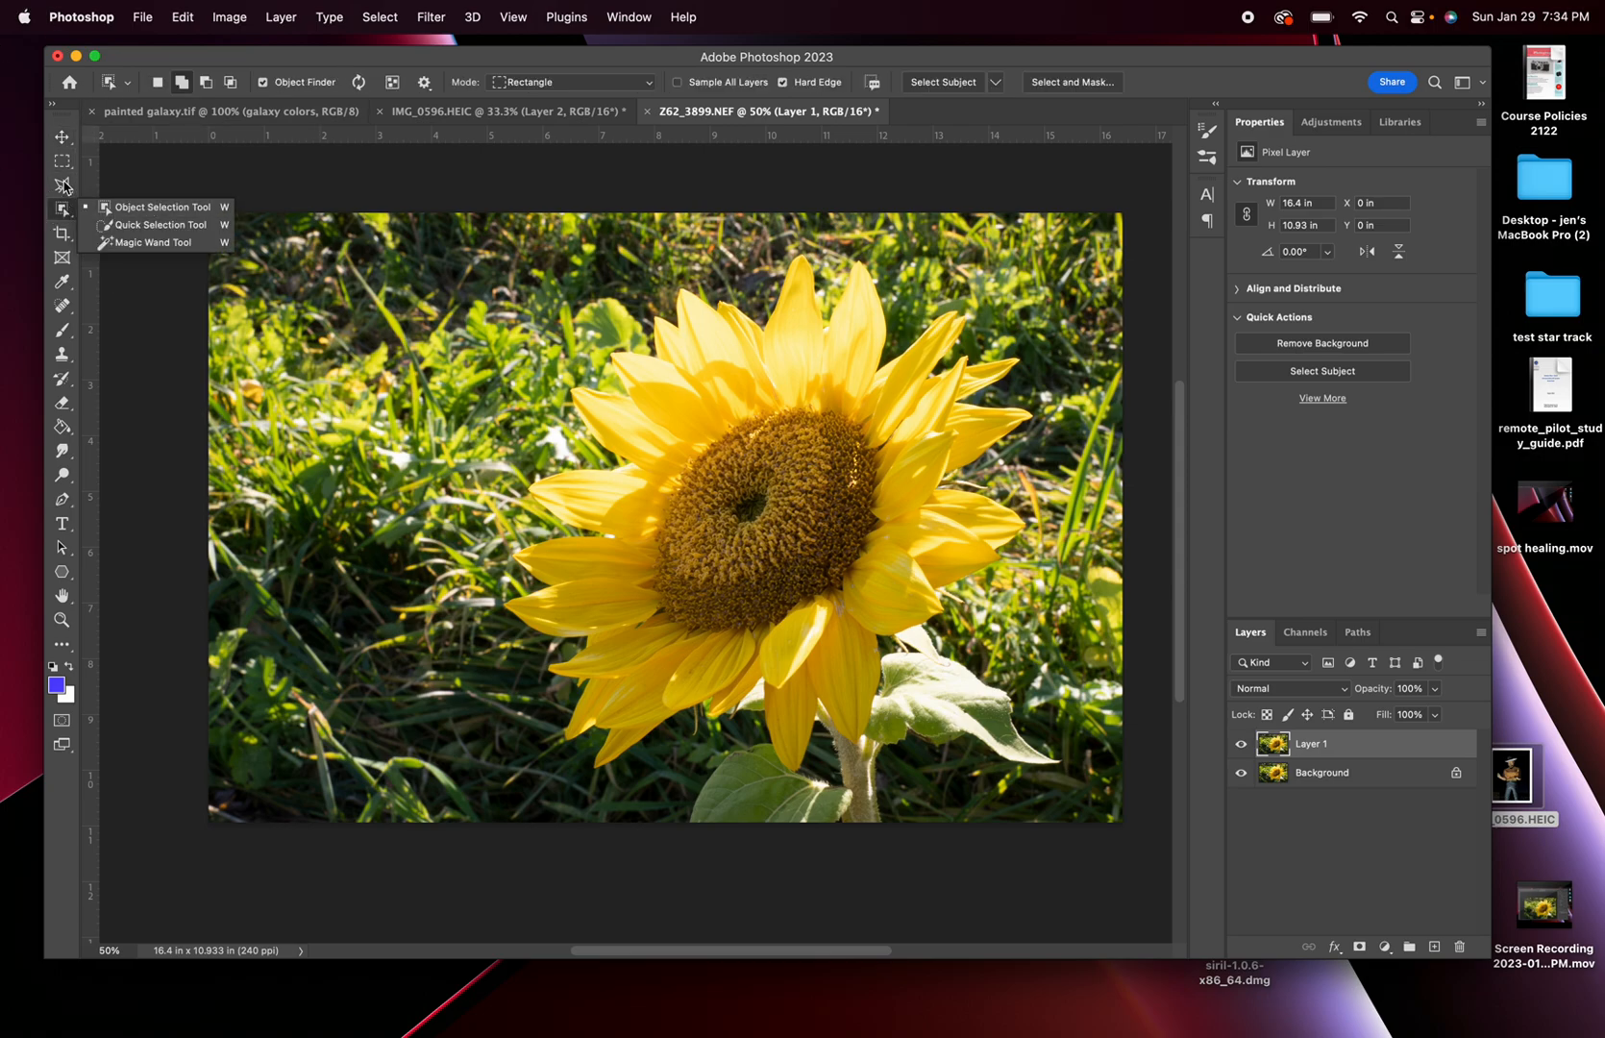
left_click(127, 206)
left_click_drag(1043, 231, 489, 823)
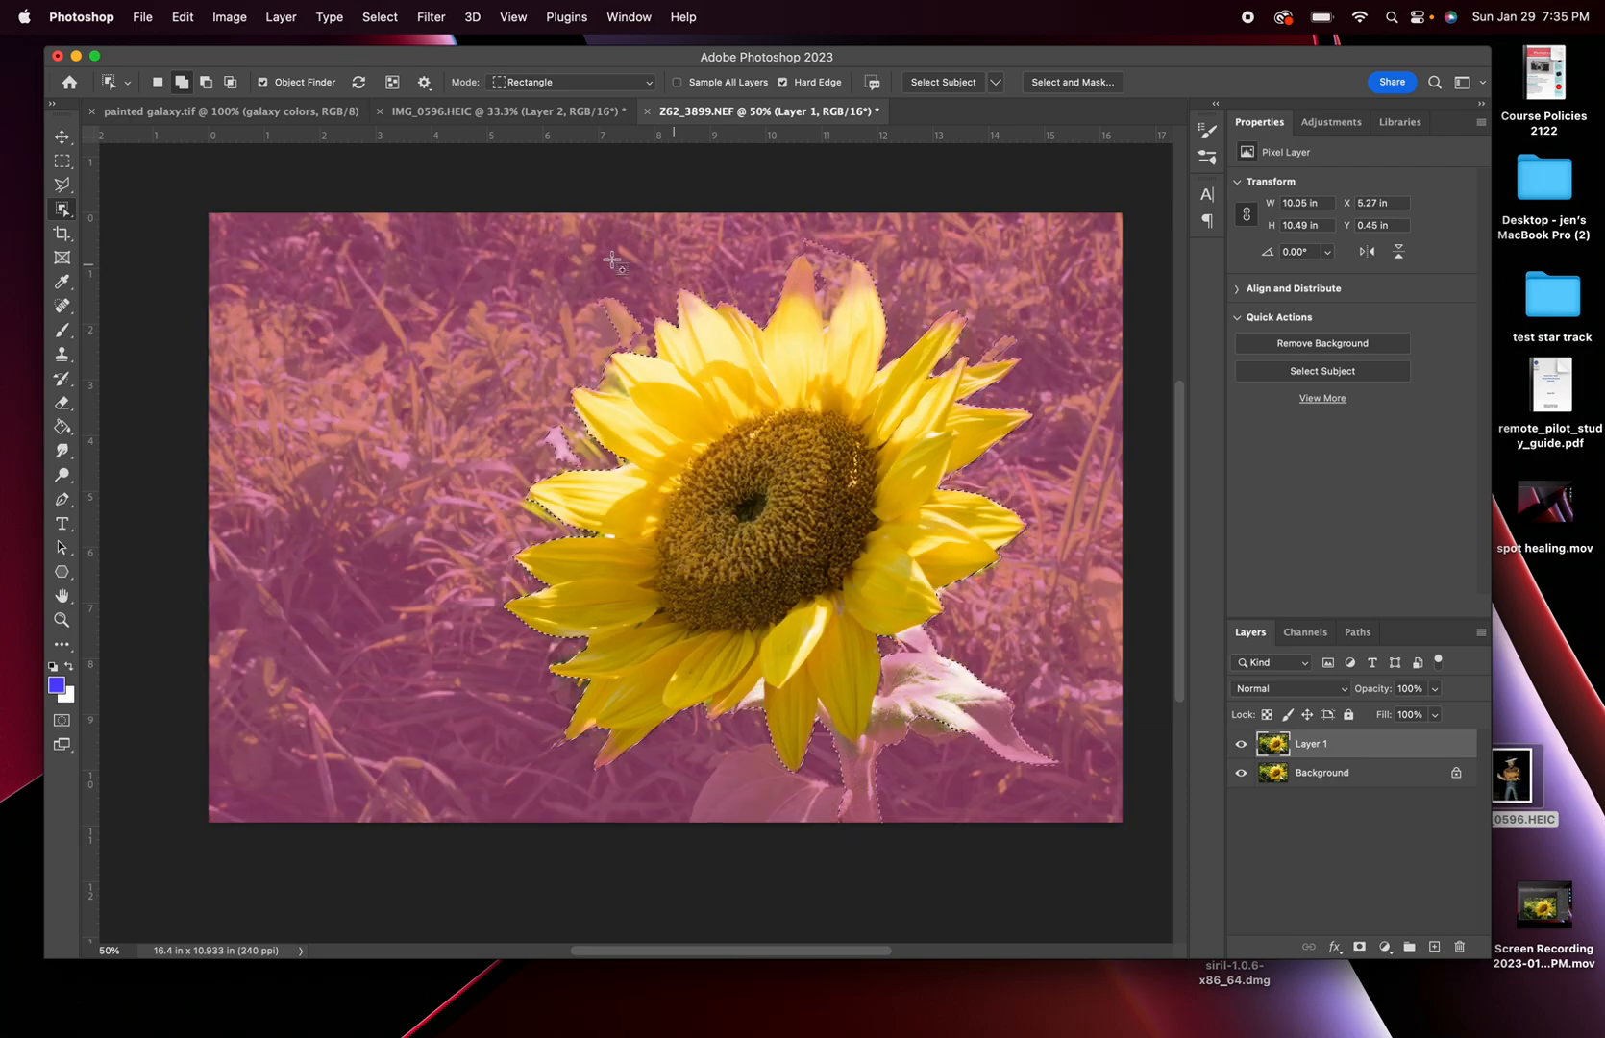
Step: Refine the sunflower selection with the Quick Selection tool, subtracting stray background around the petals and including the lower leaf
left_click(58, 210)
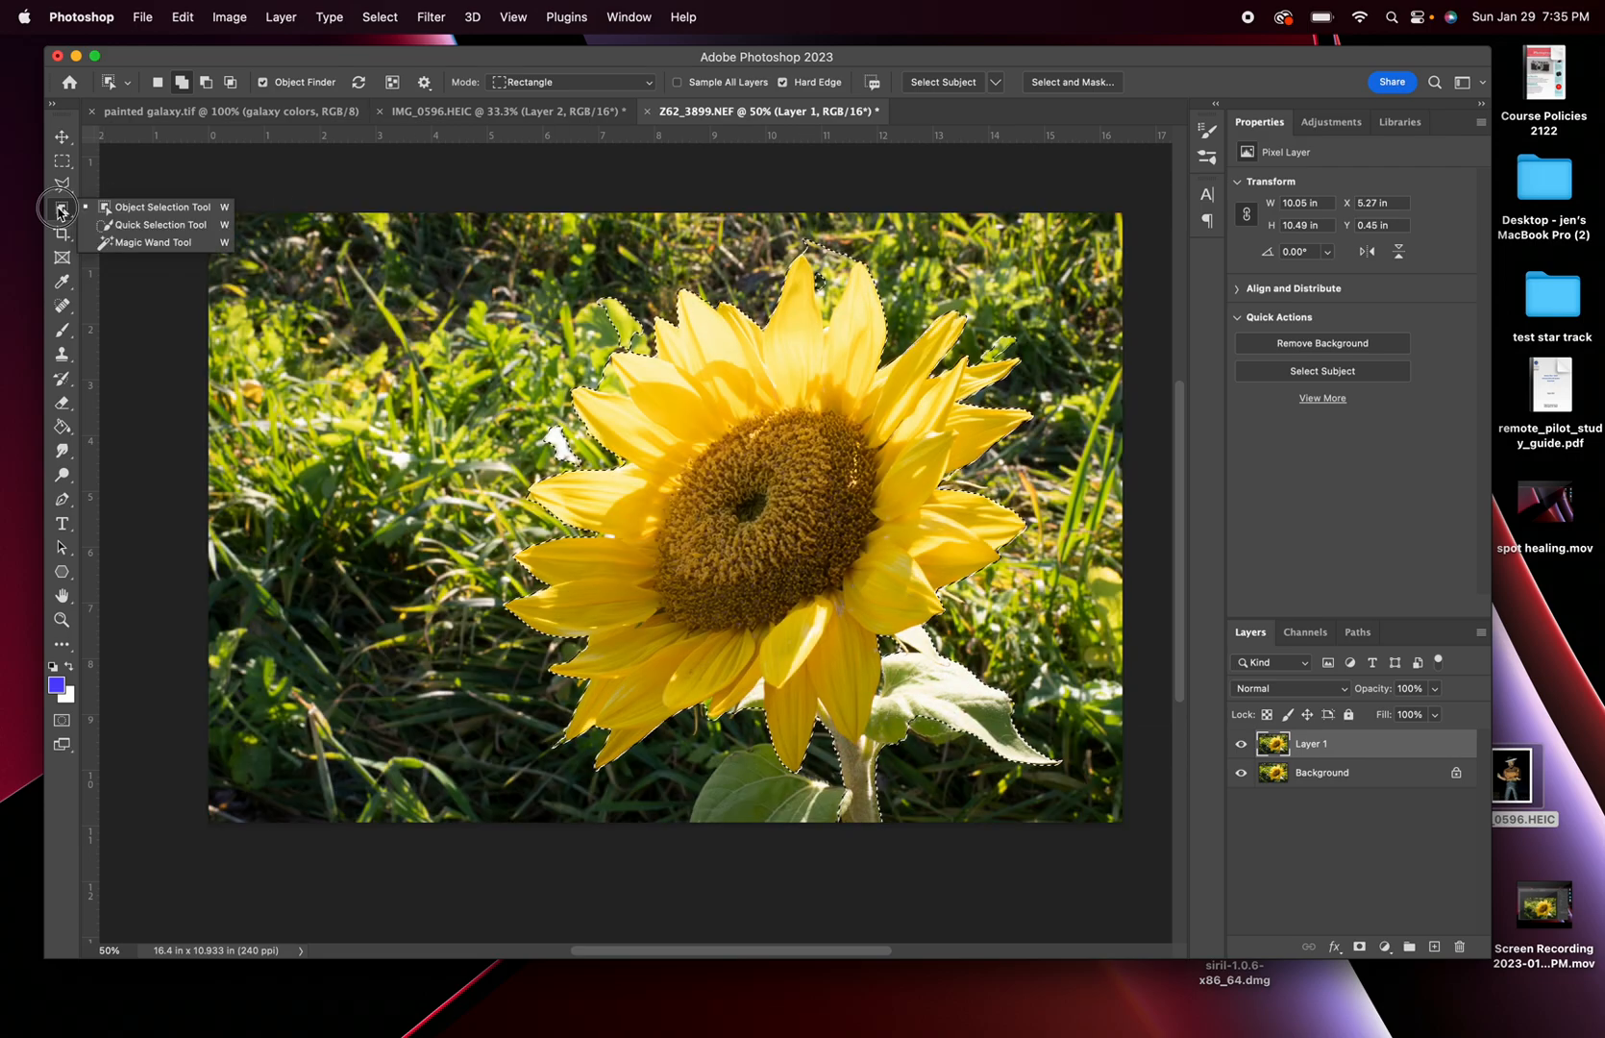
left_click(114, 227)
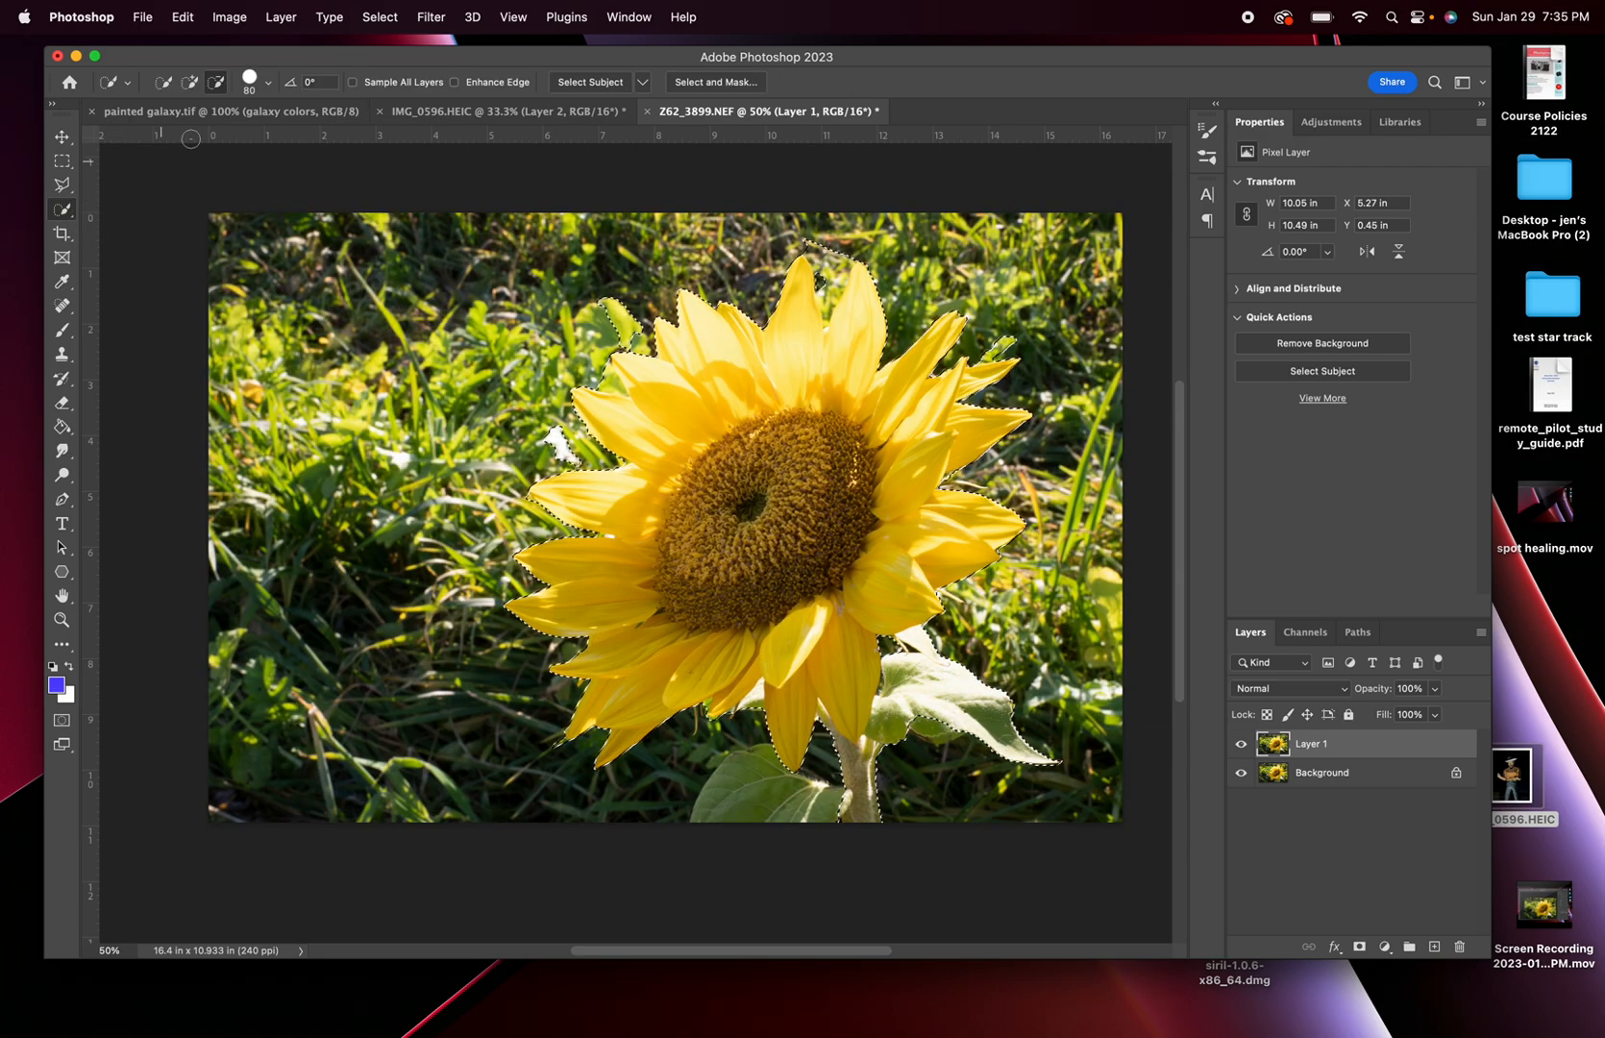
left_click(218, 83)
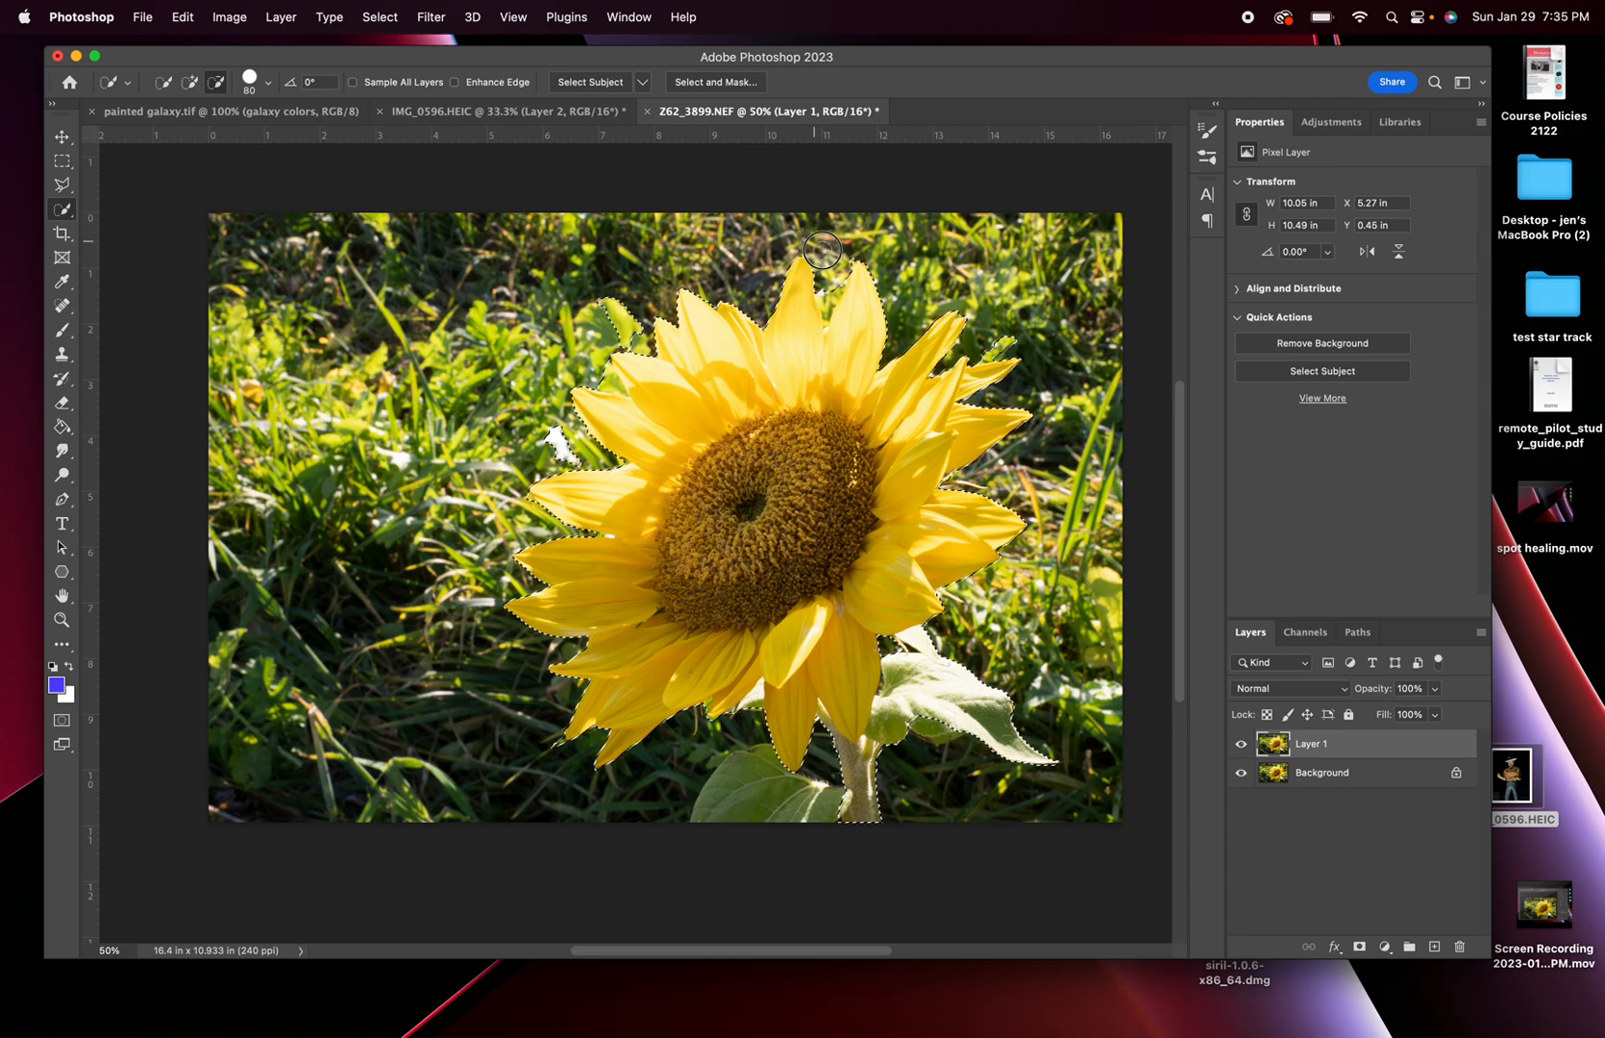
left_click(825, 306)
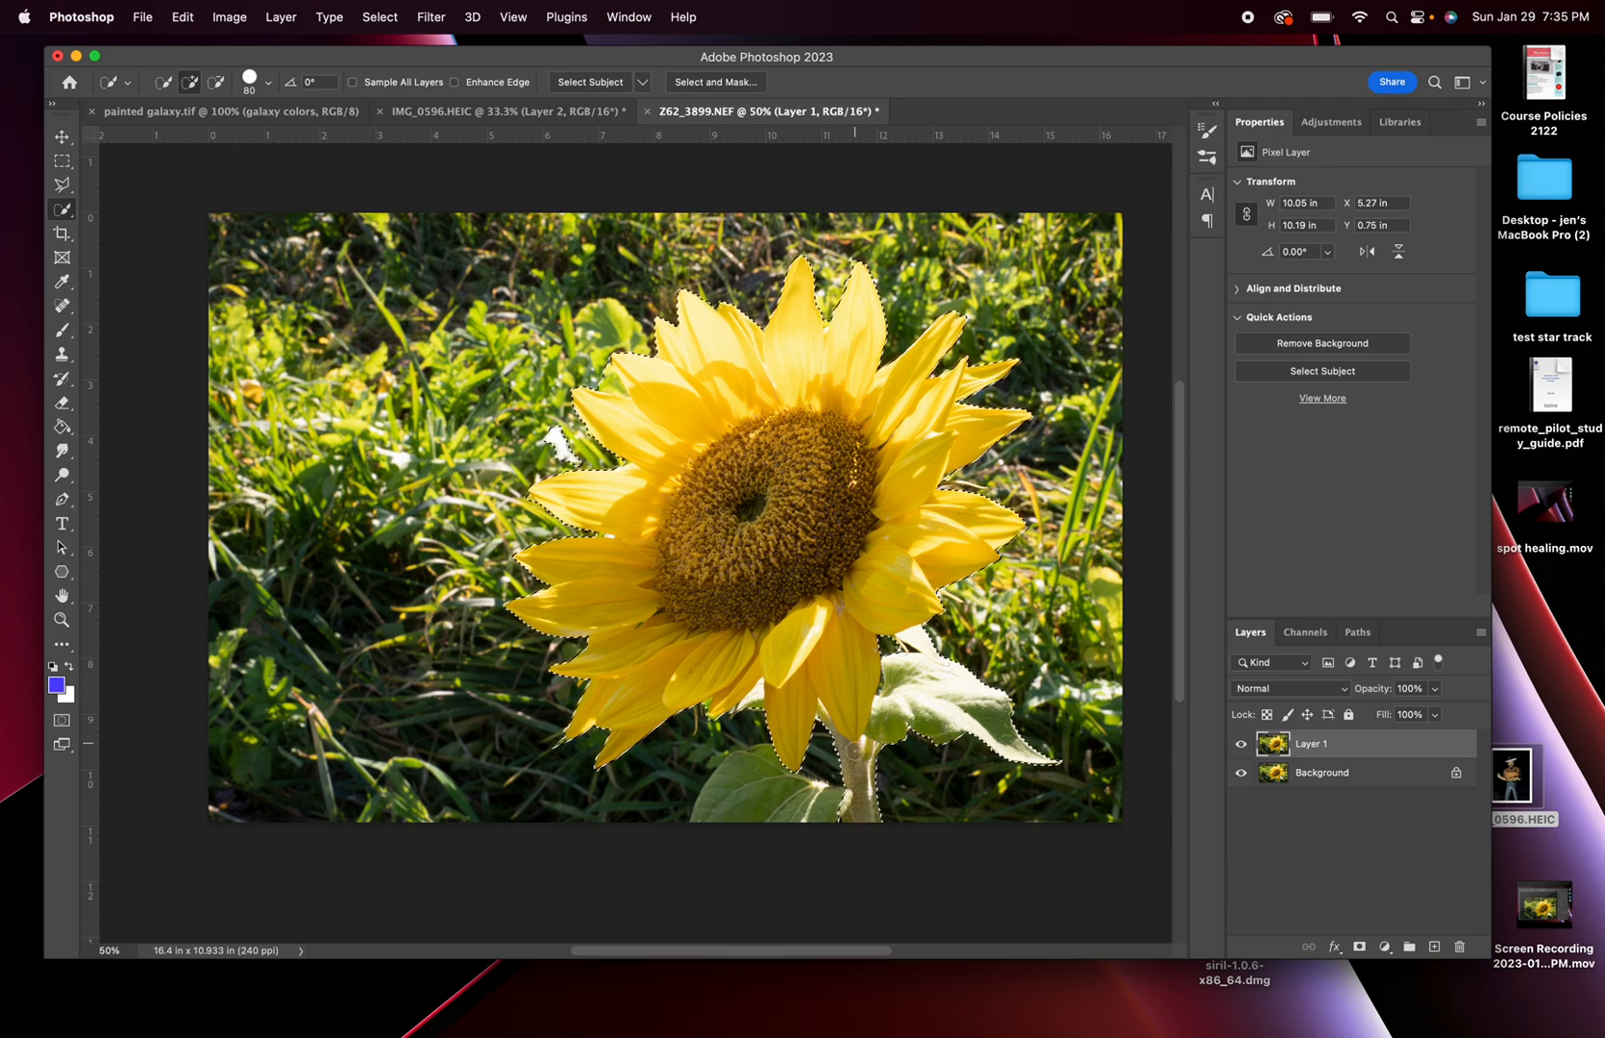
left_click(791, 793)
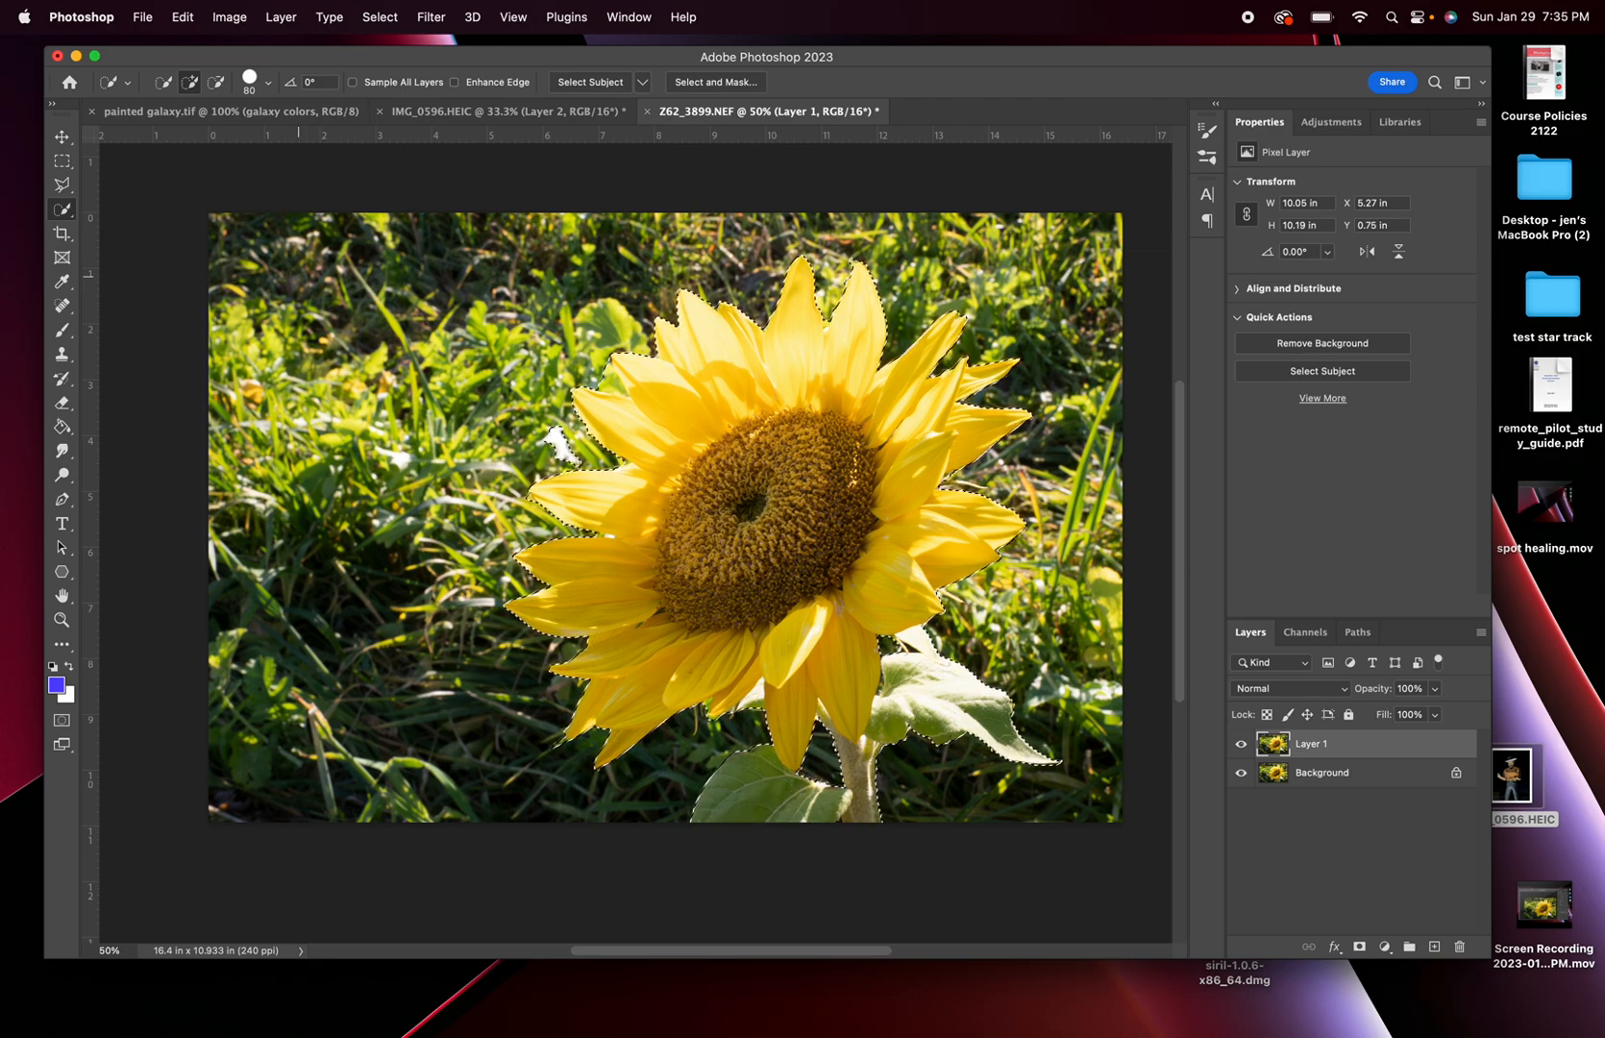
left_click(217, 84)
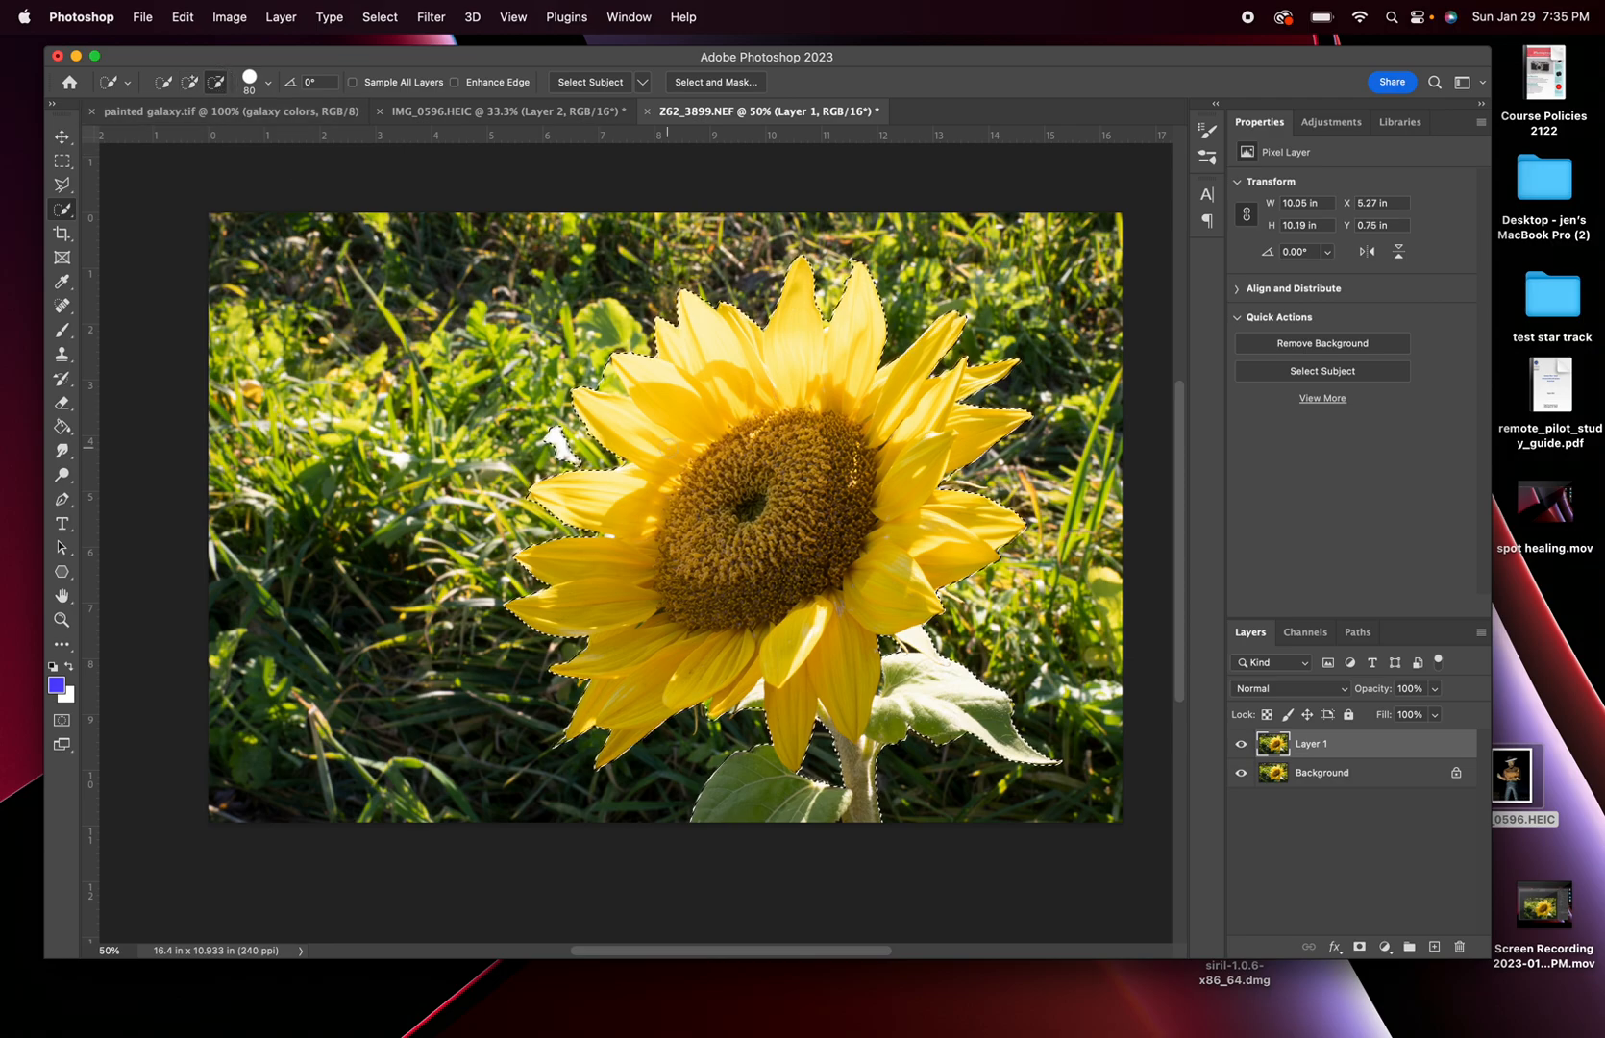
left_click_drag(550, 433, 565, 450)
Step: Copy the selected sunflower to a new layer and check the cutout by temporarily hiding the two layers beneath it
key("super+j")
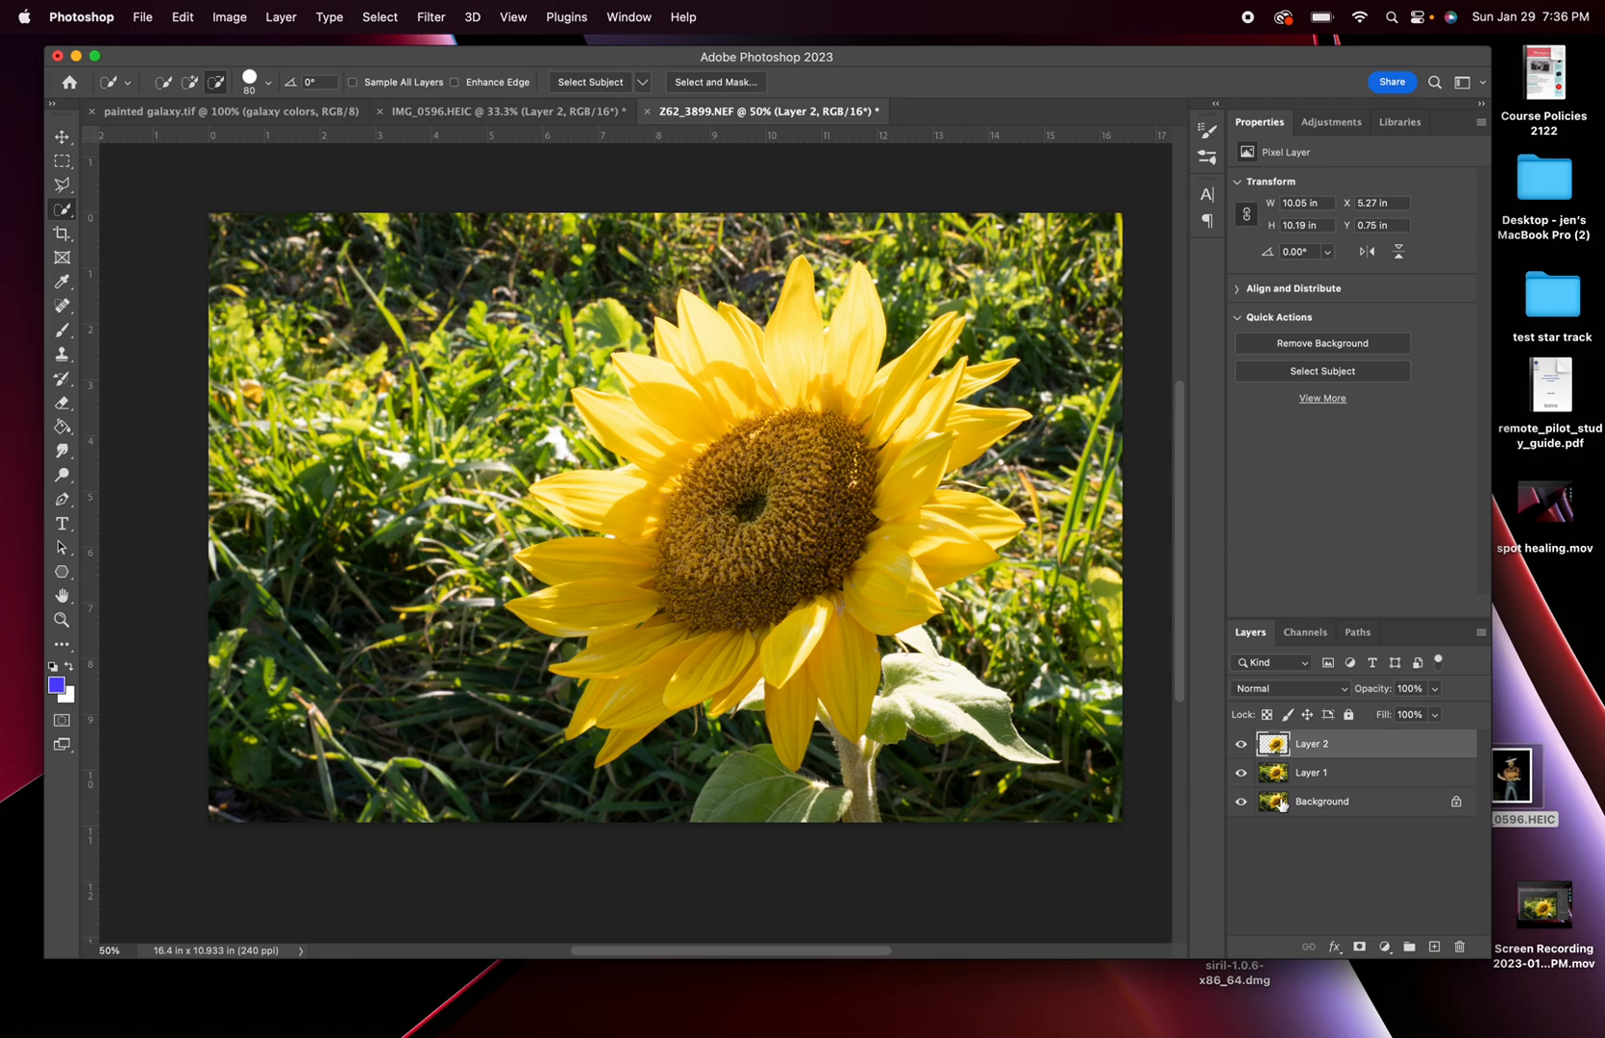
left_click(1240, 773)
left_click(1242, 802)
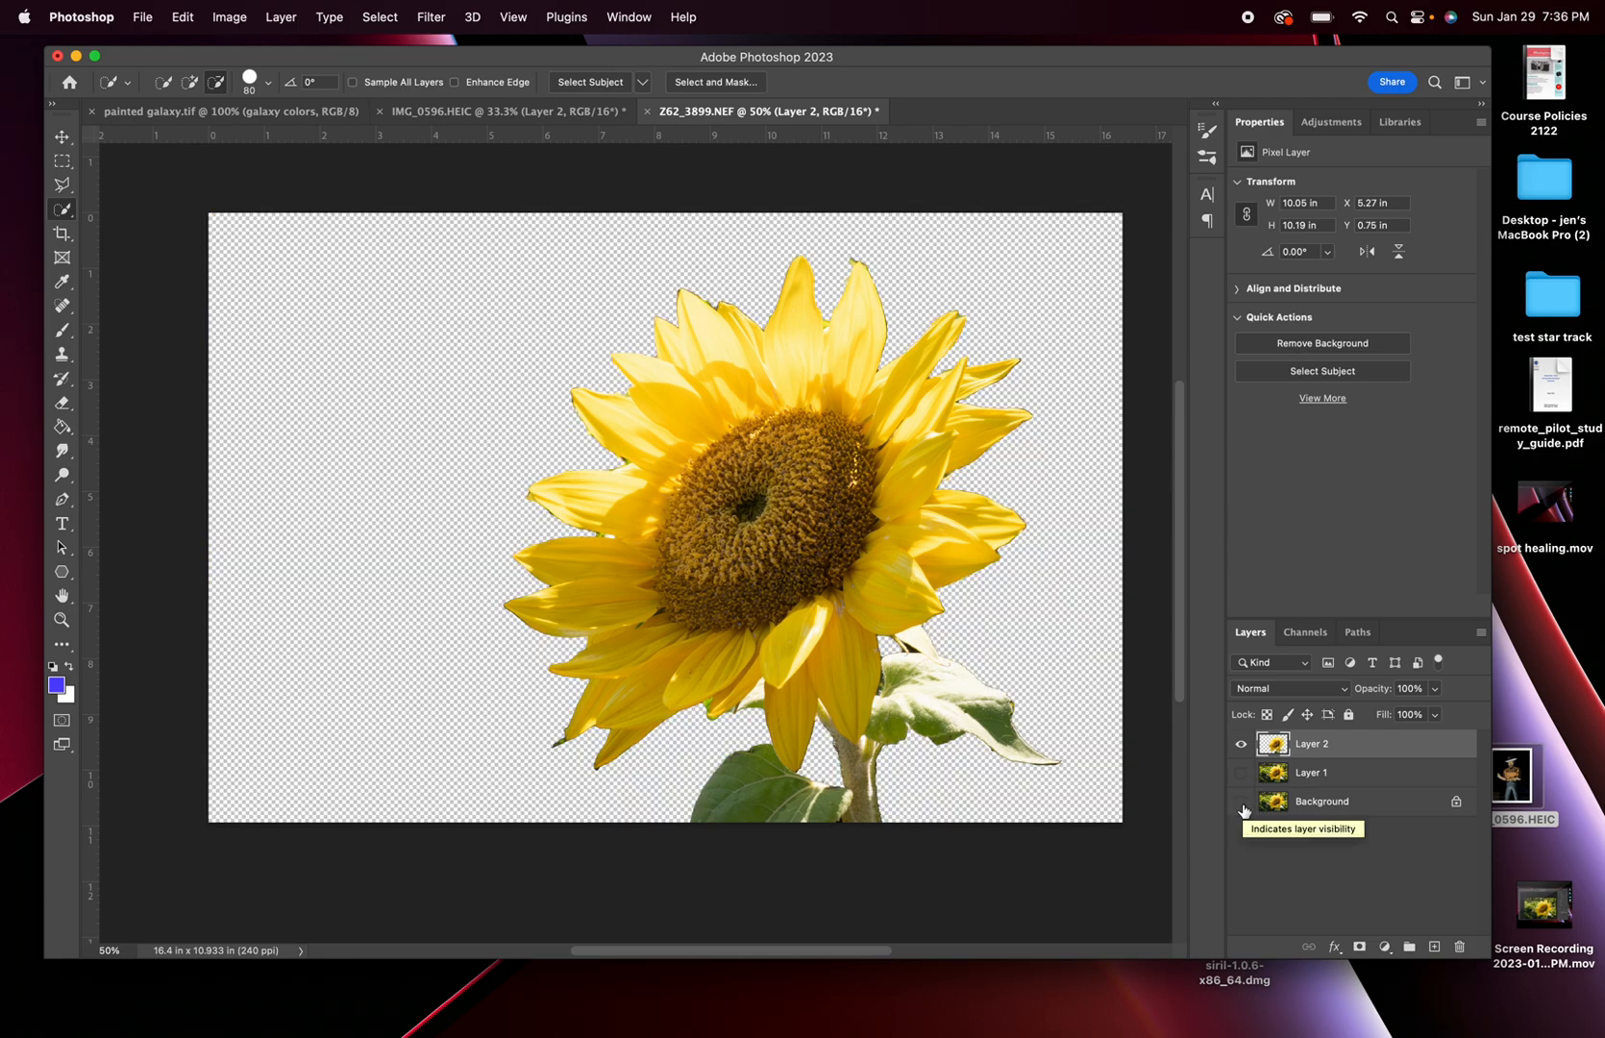
left_click(1243, 776)
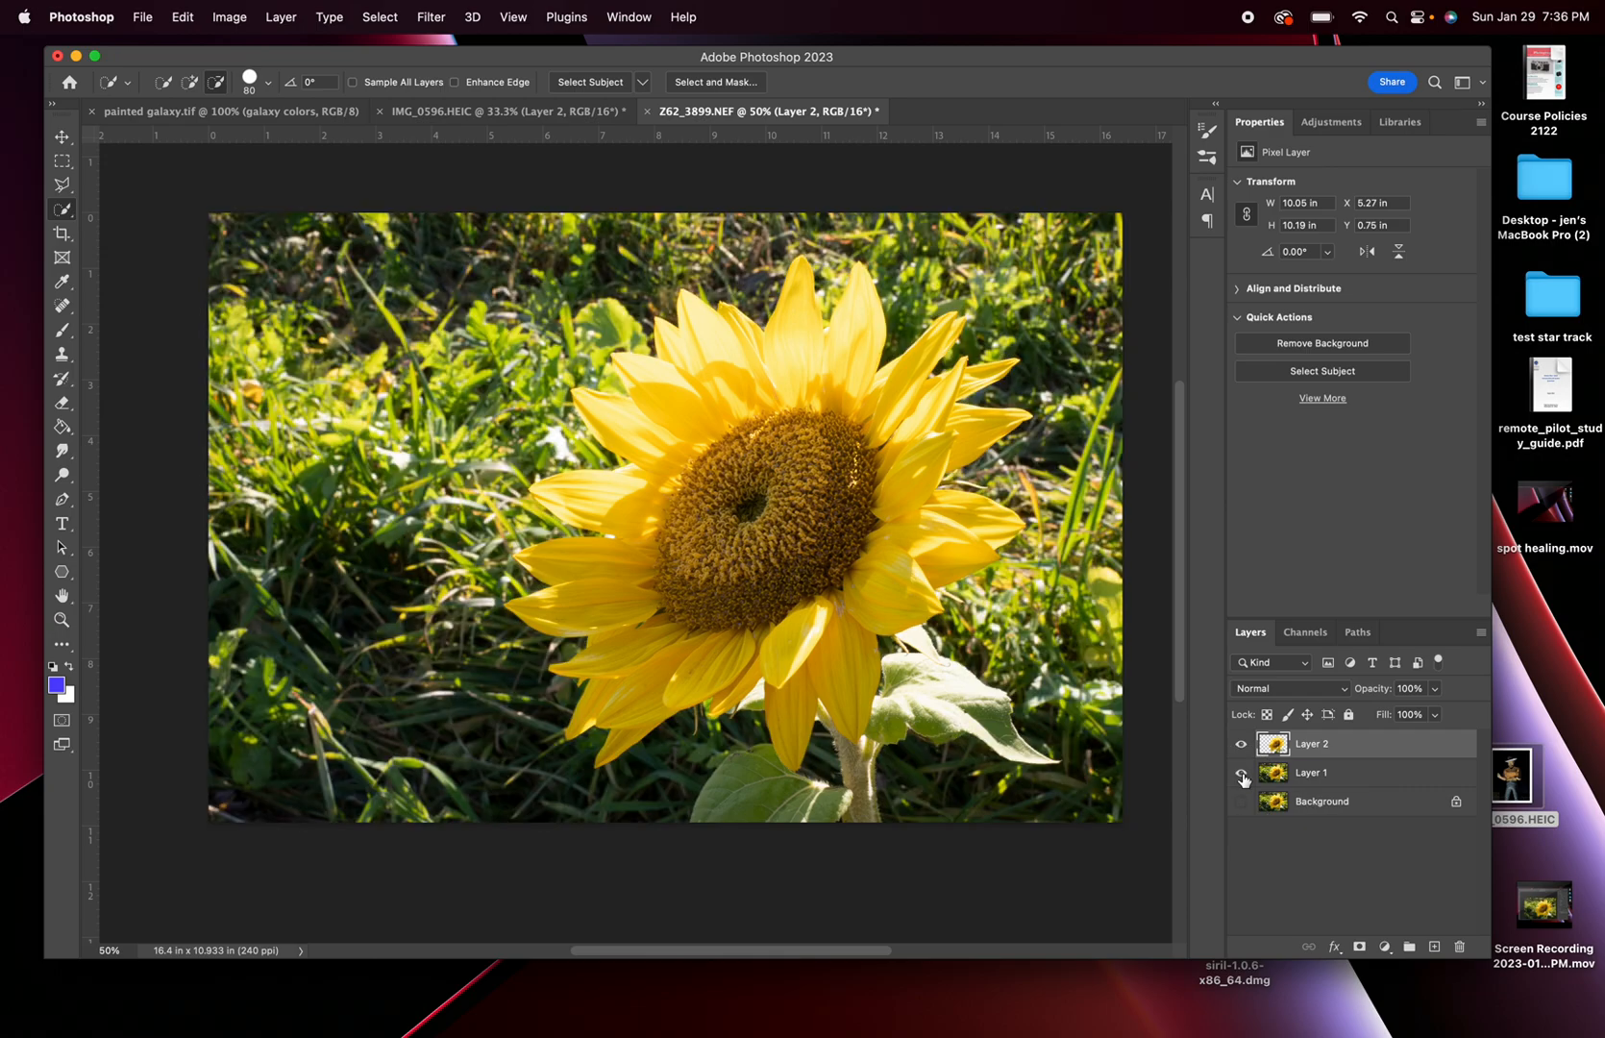
left_click(1241, 802)
Step: Hide the sunflower cutout on Layer 2 and reselect the flower in the photo with a rectangular Object Selection
left_click(1240, 745)
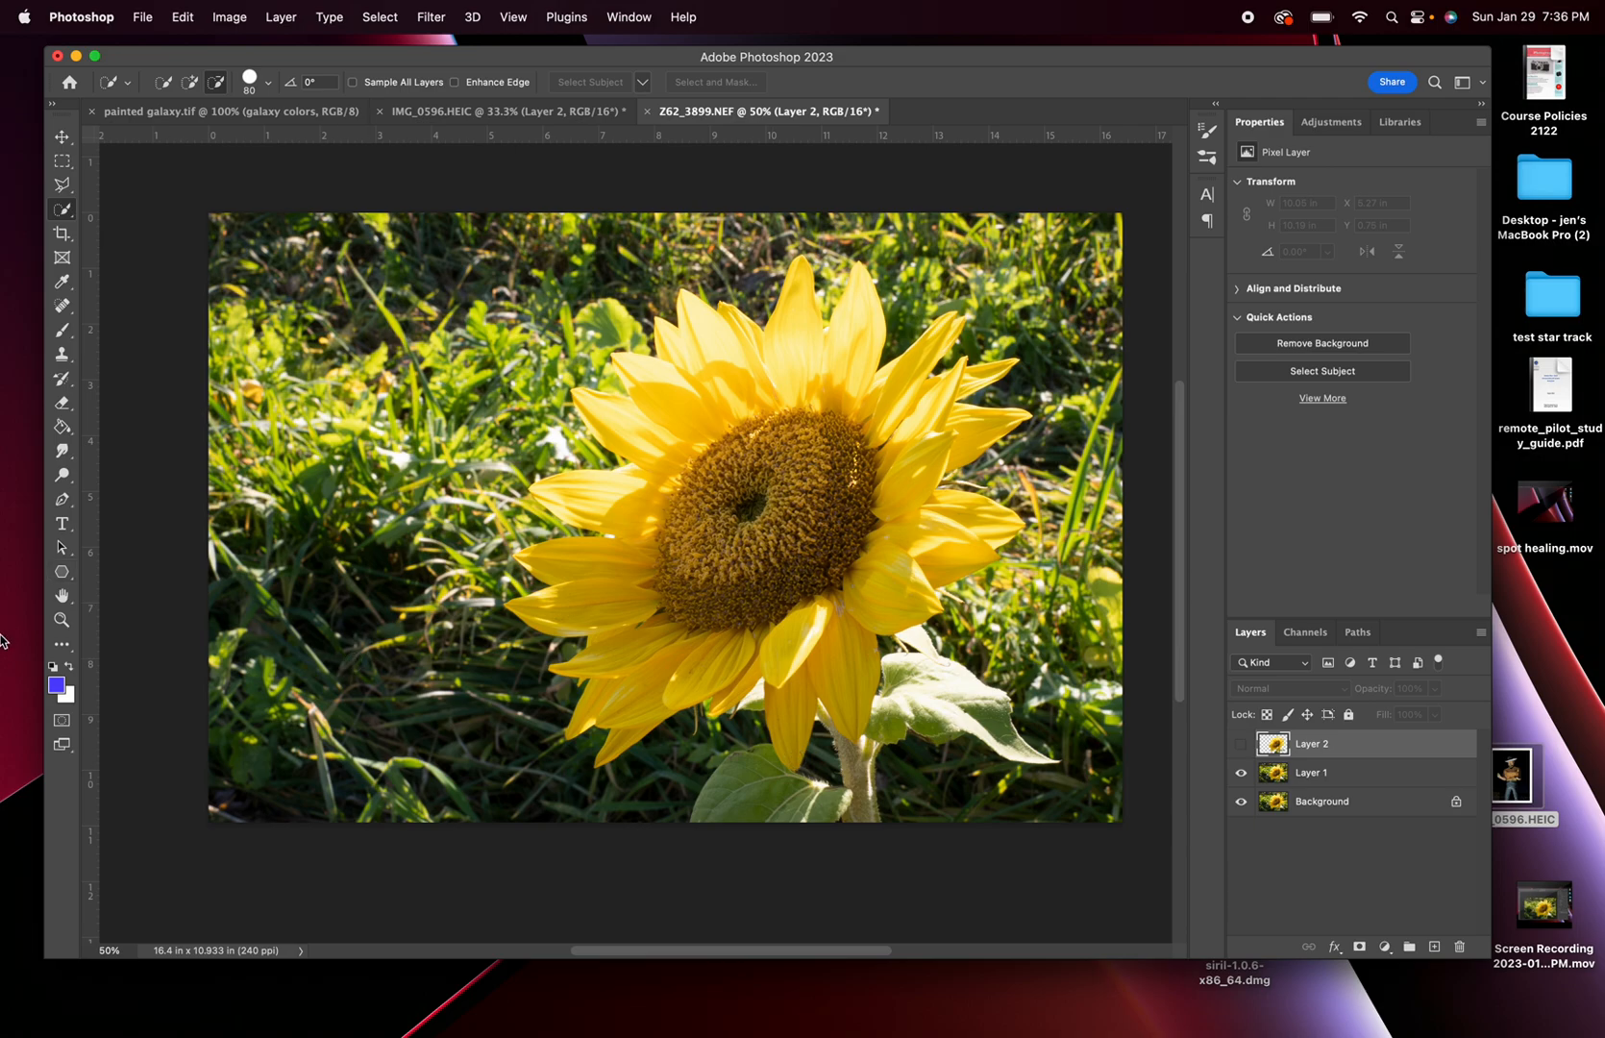
left_click(69, 215)
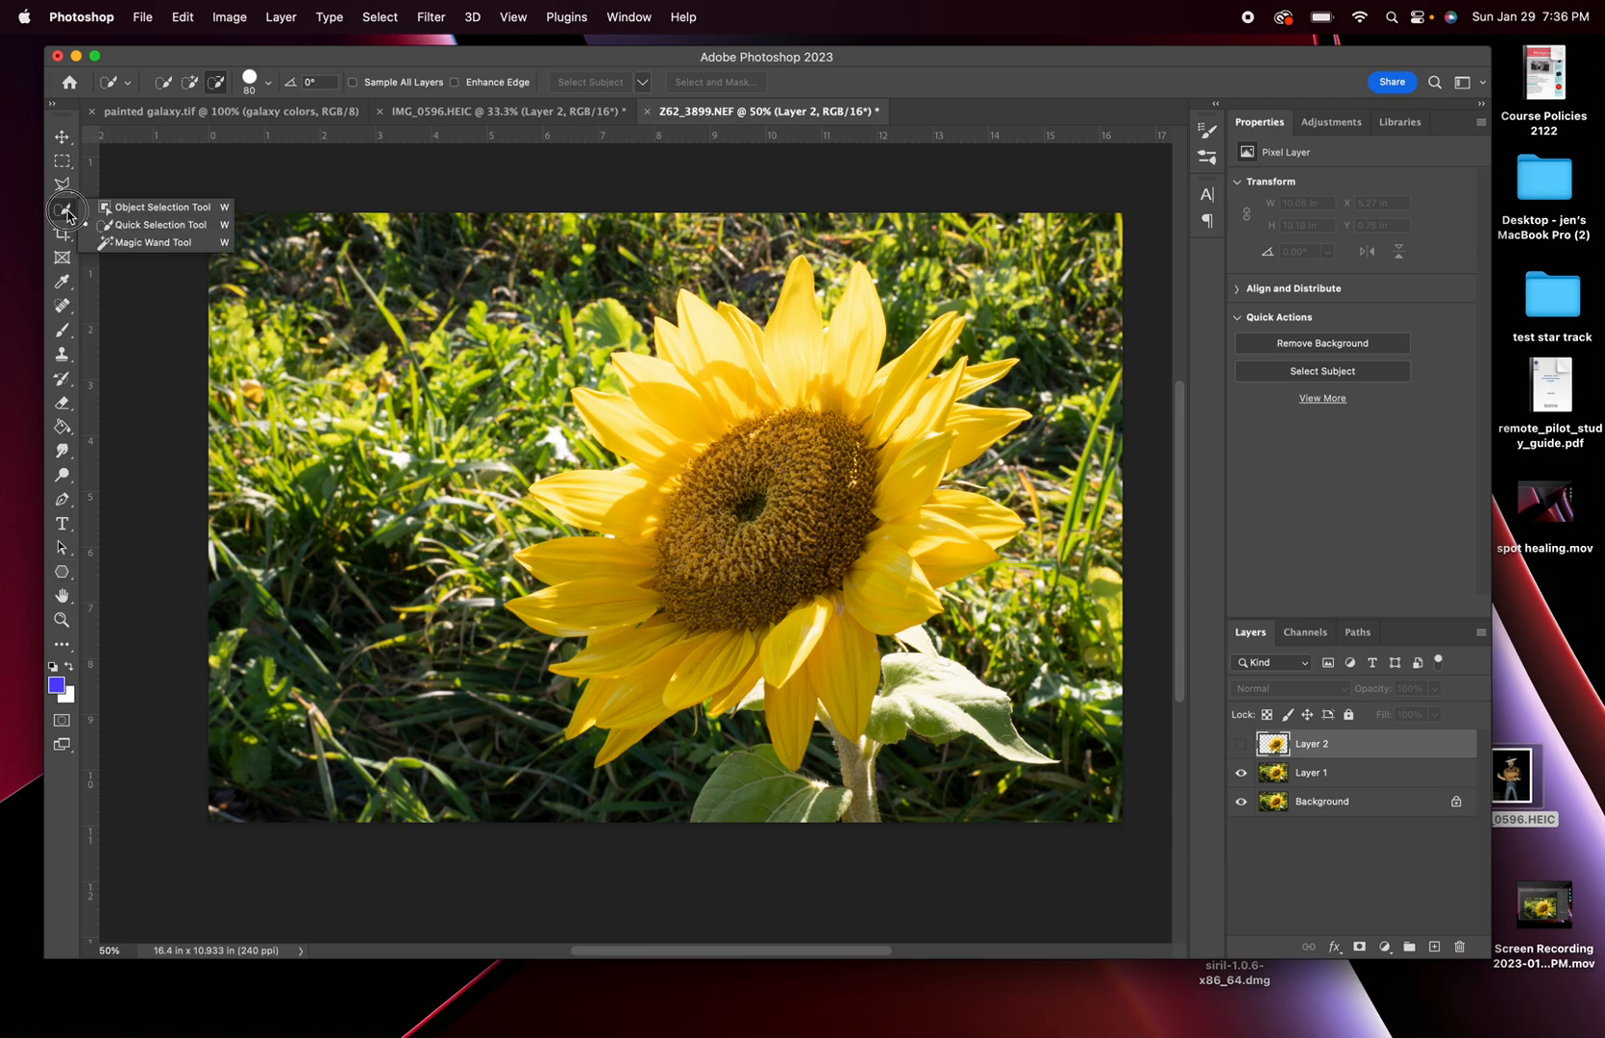
left_click(115, 208)
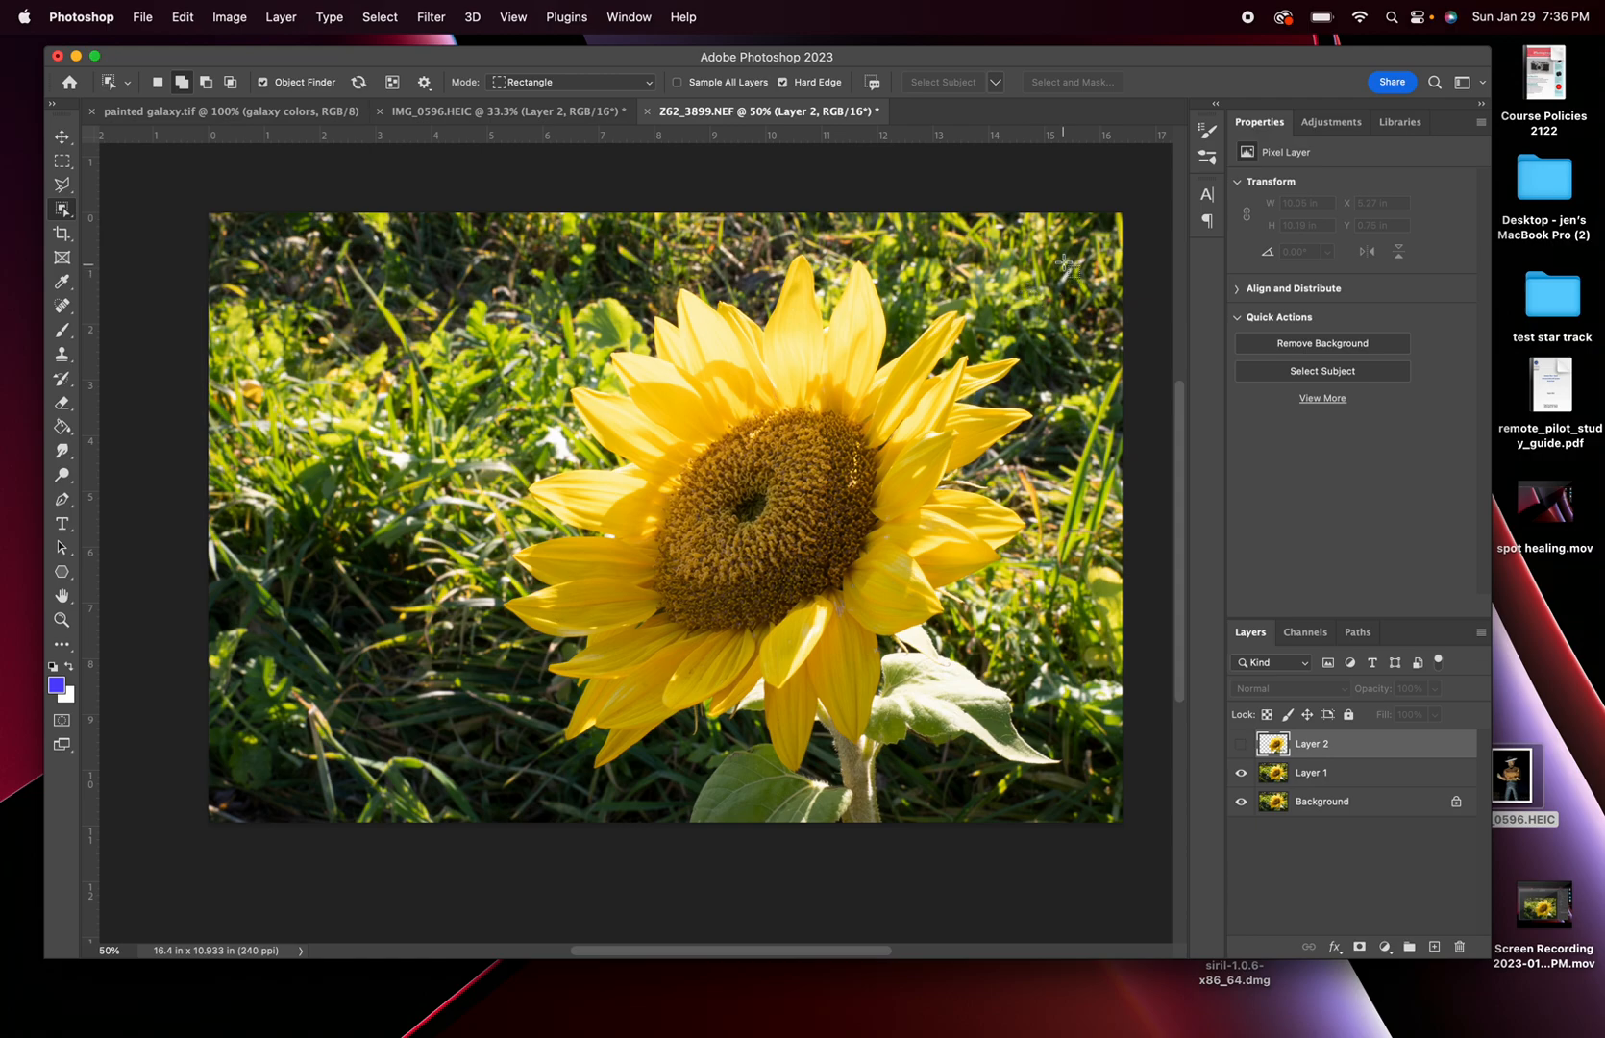
left_click_drag(1067, 248, 488, 824)
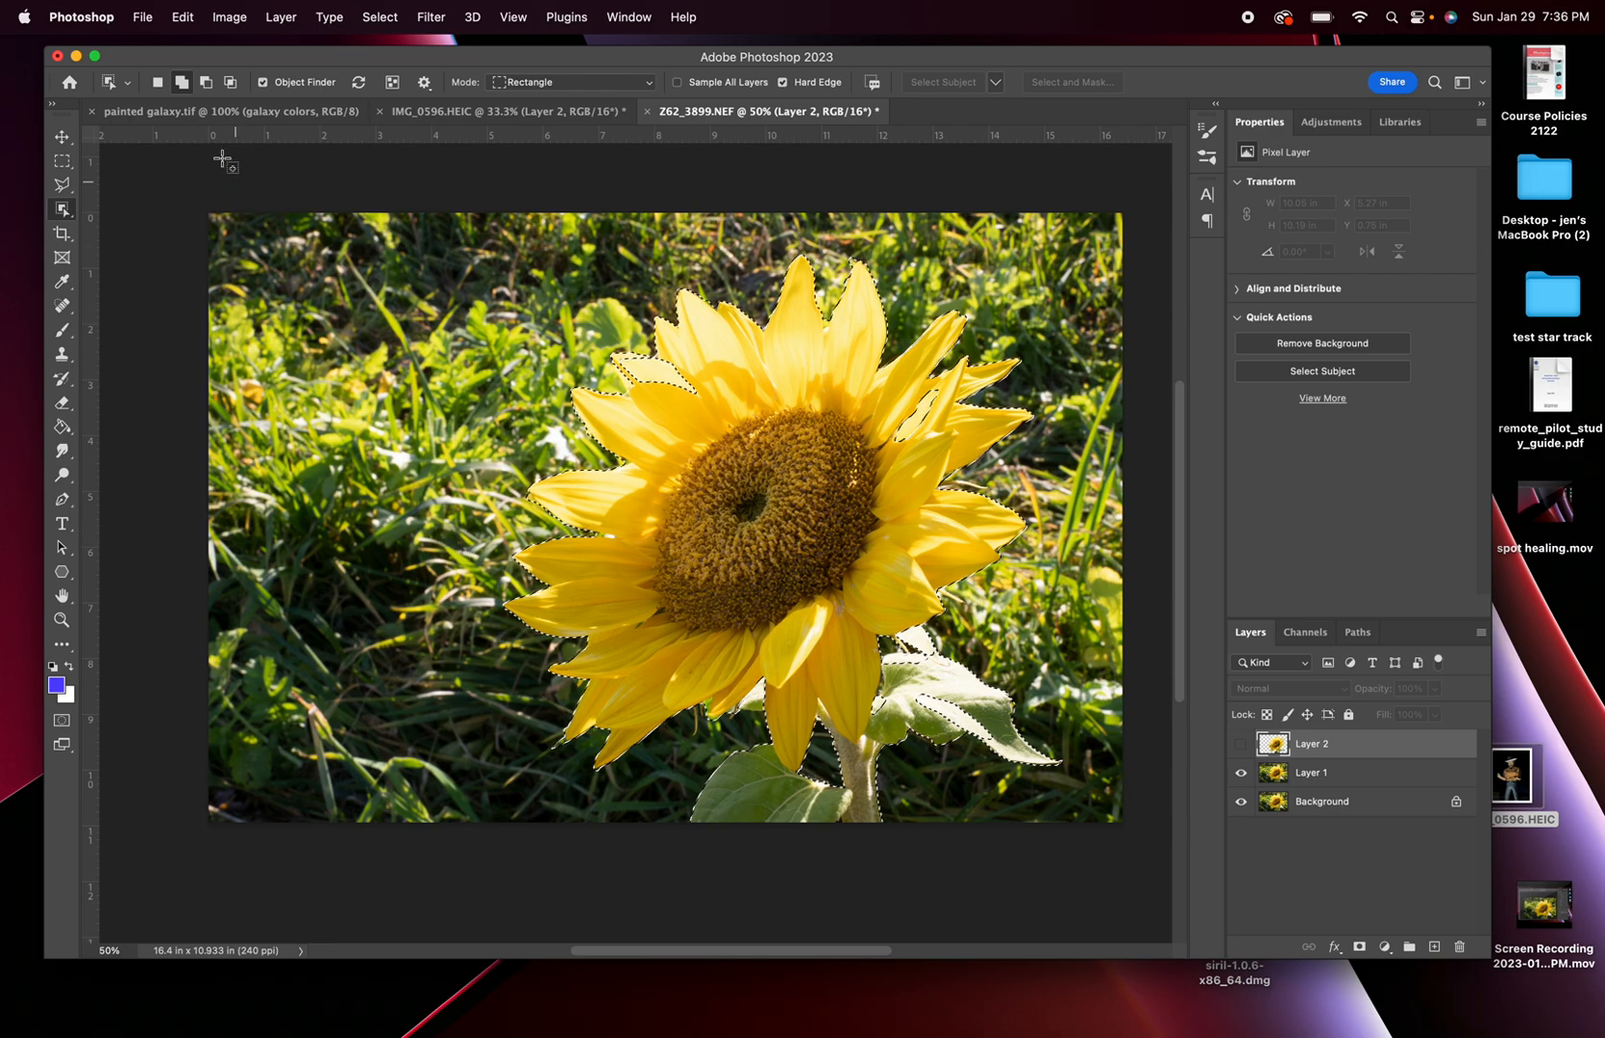
Step: Replace the selected sunflower on Layer 1 using Content-Aware Fill with Auto sampling, output to a new layer
left_click(178, 16)
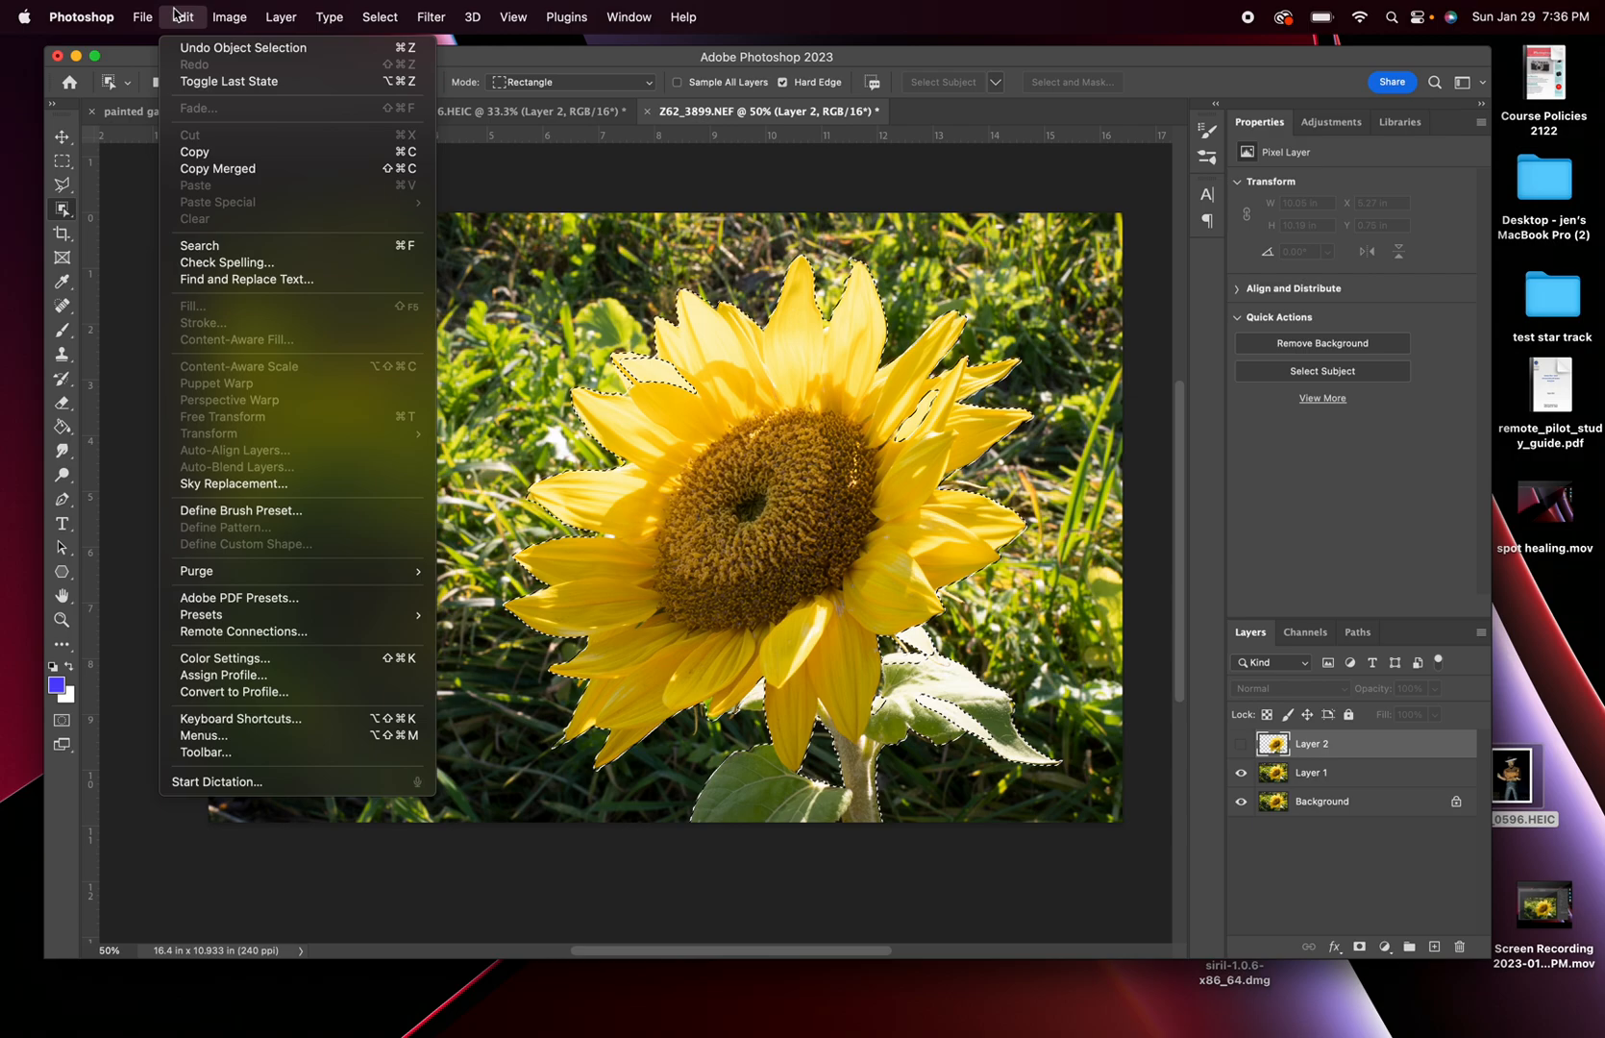
mouse_move(220, 19)
left_click(1304, 774)
left_click(1304, 774)
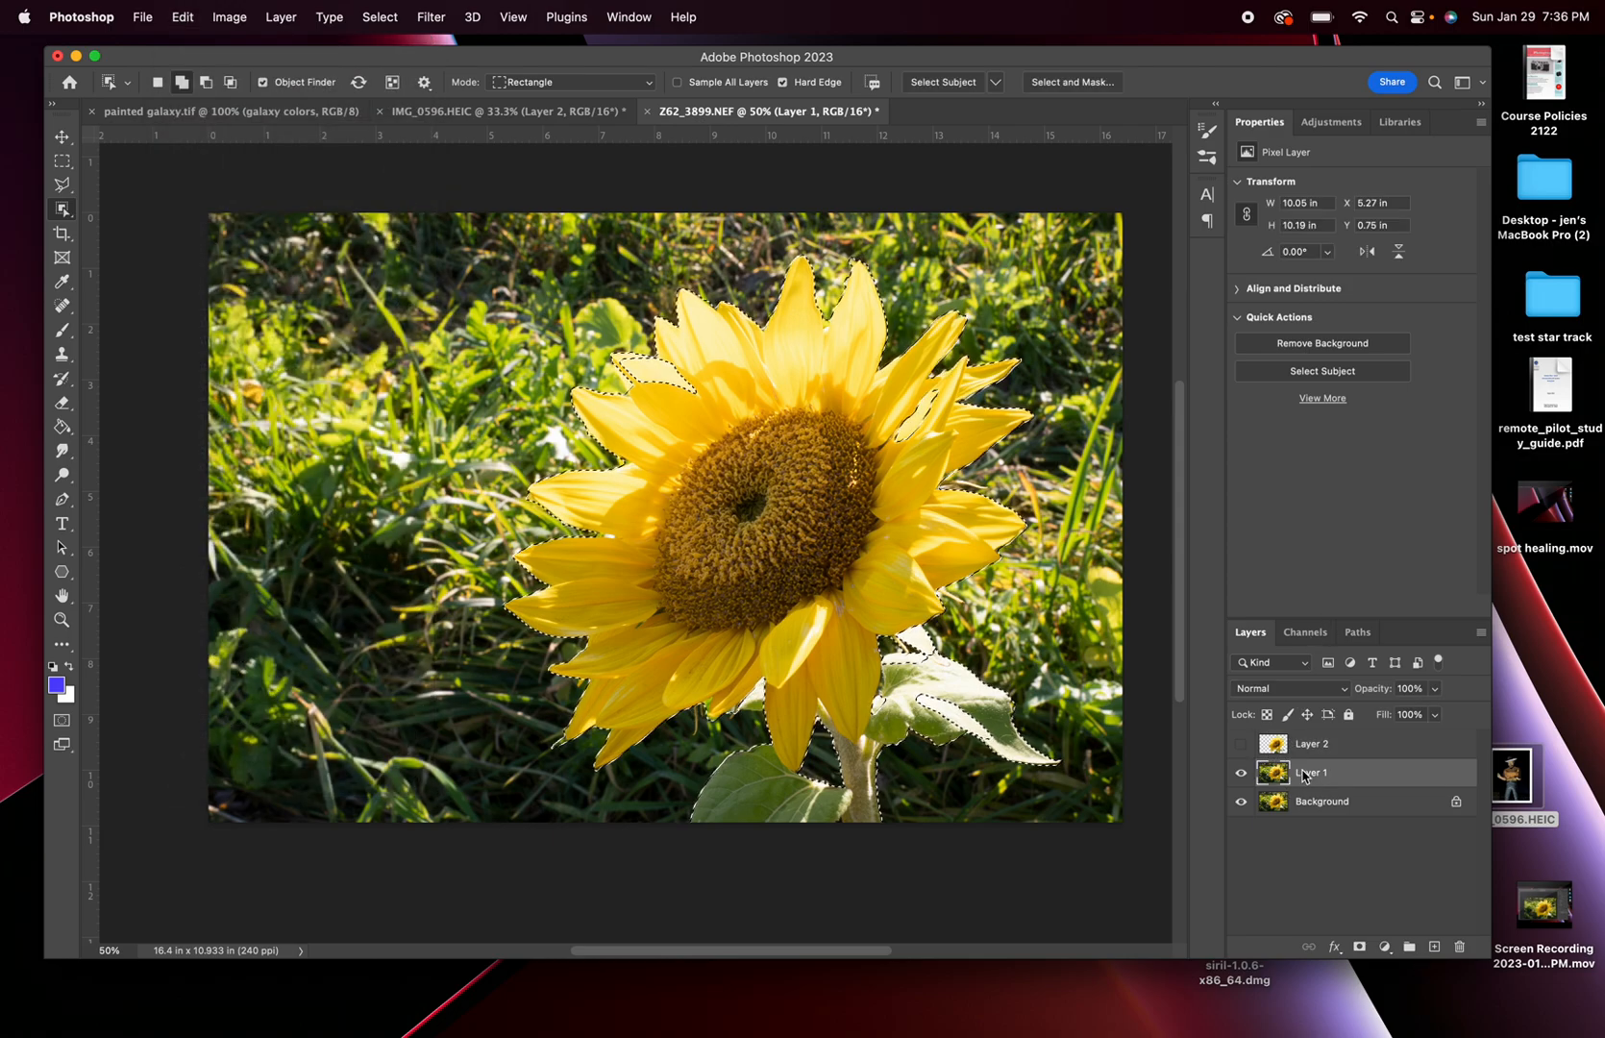
key("q")
key("q")
left_click(182, 17)
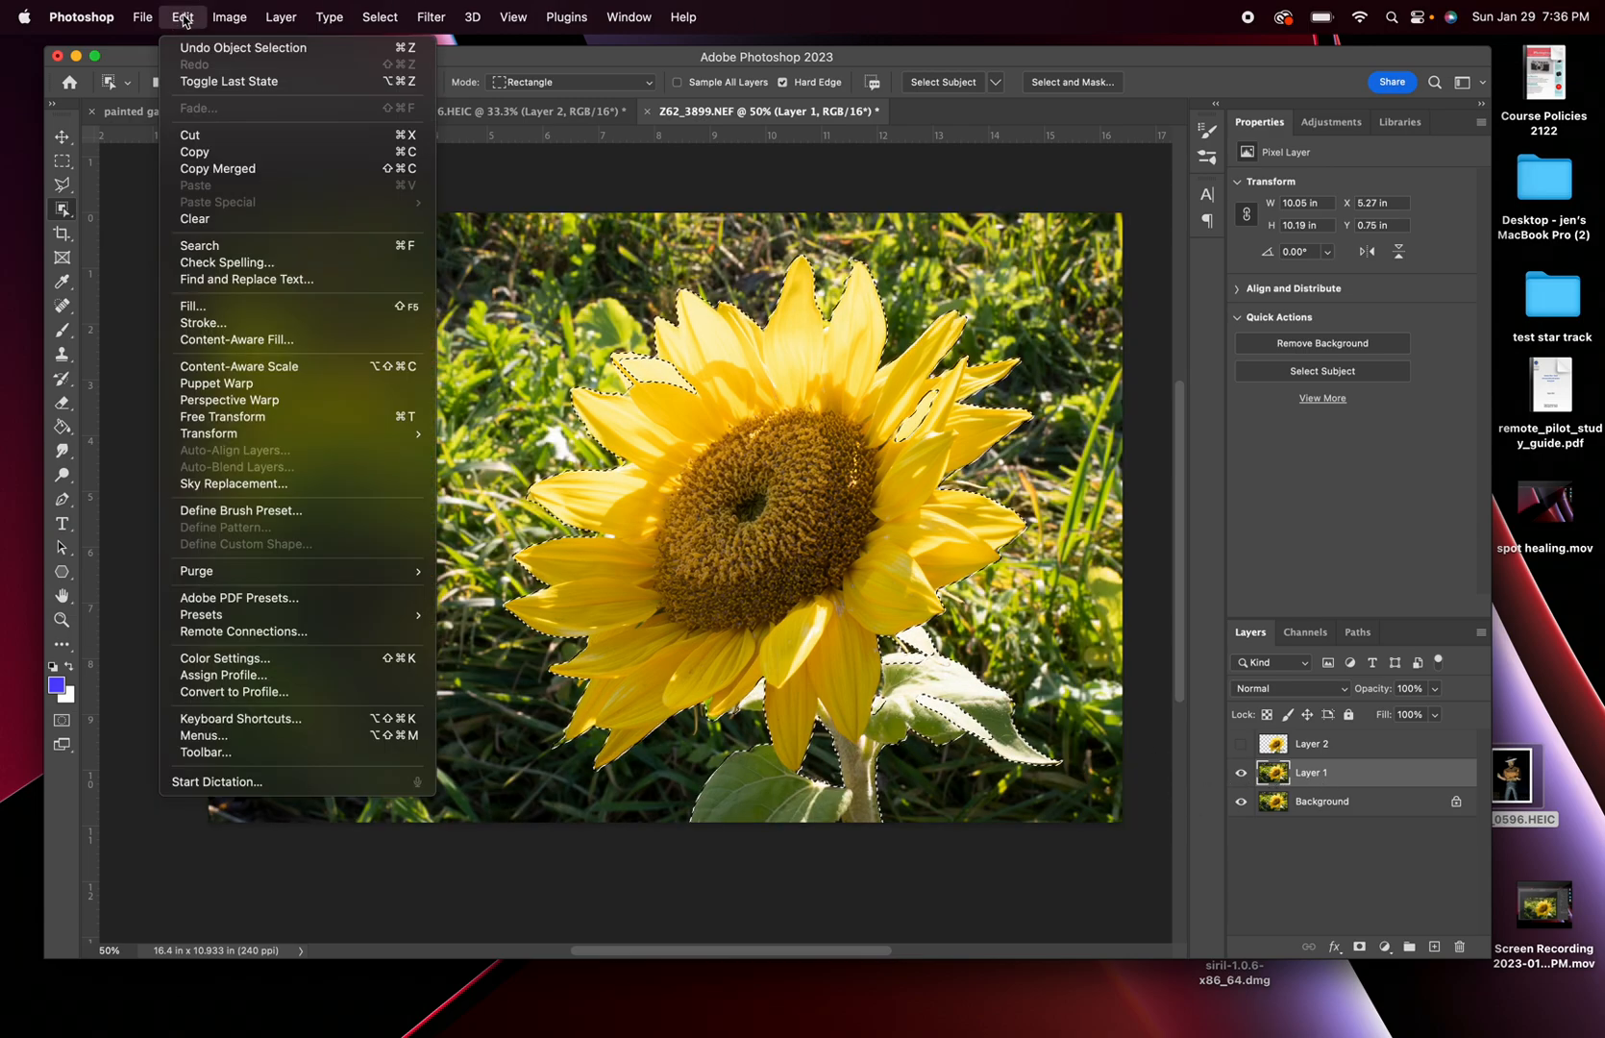
left_click(210, 342)
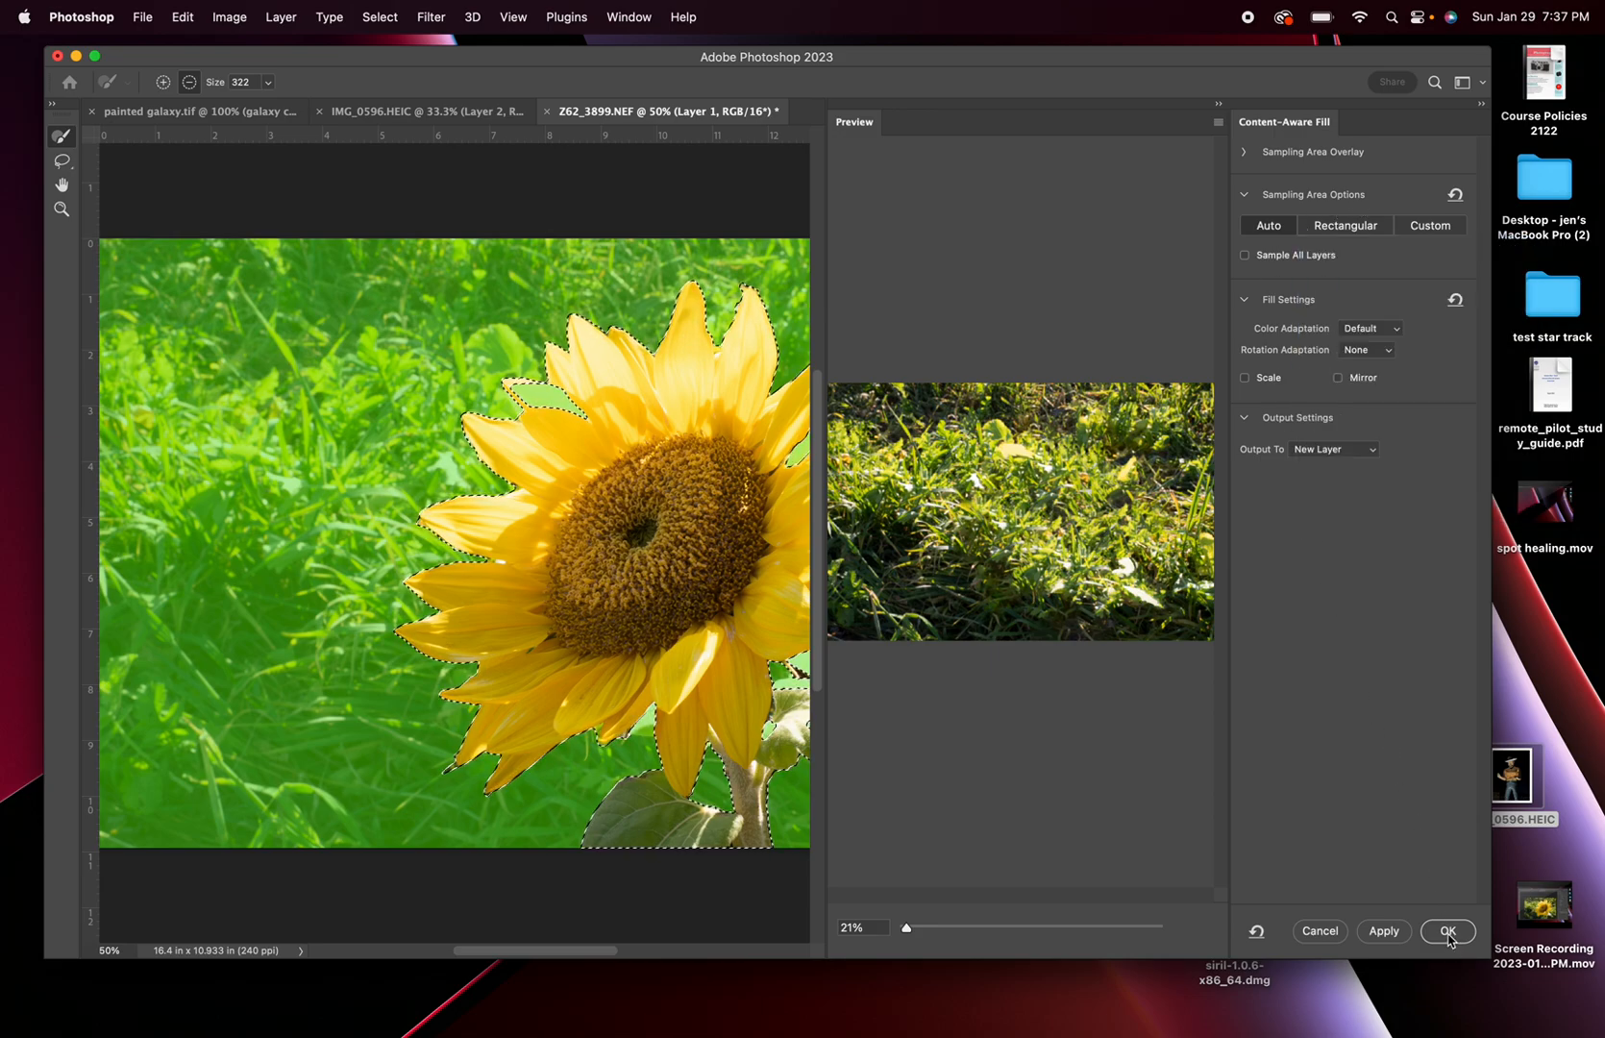
left_click(1448, 937)
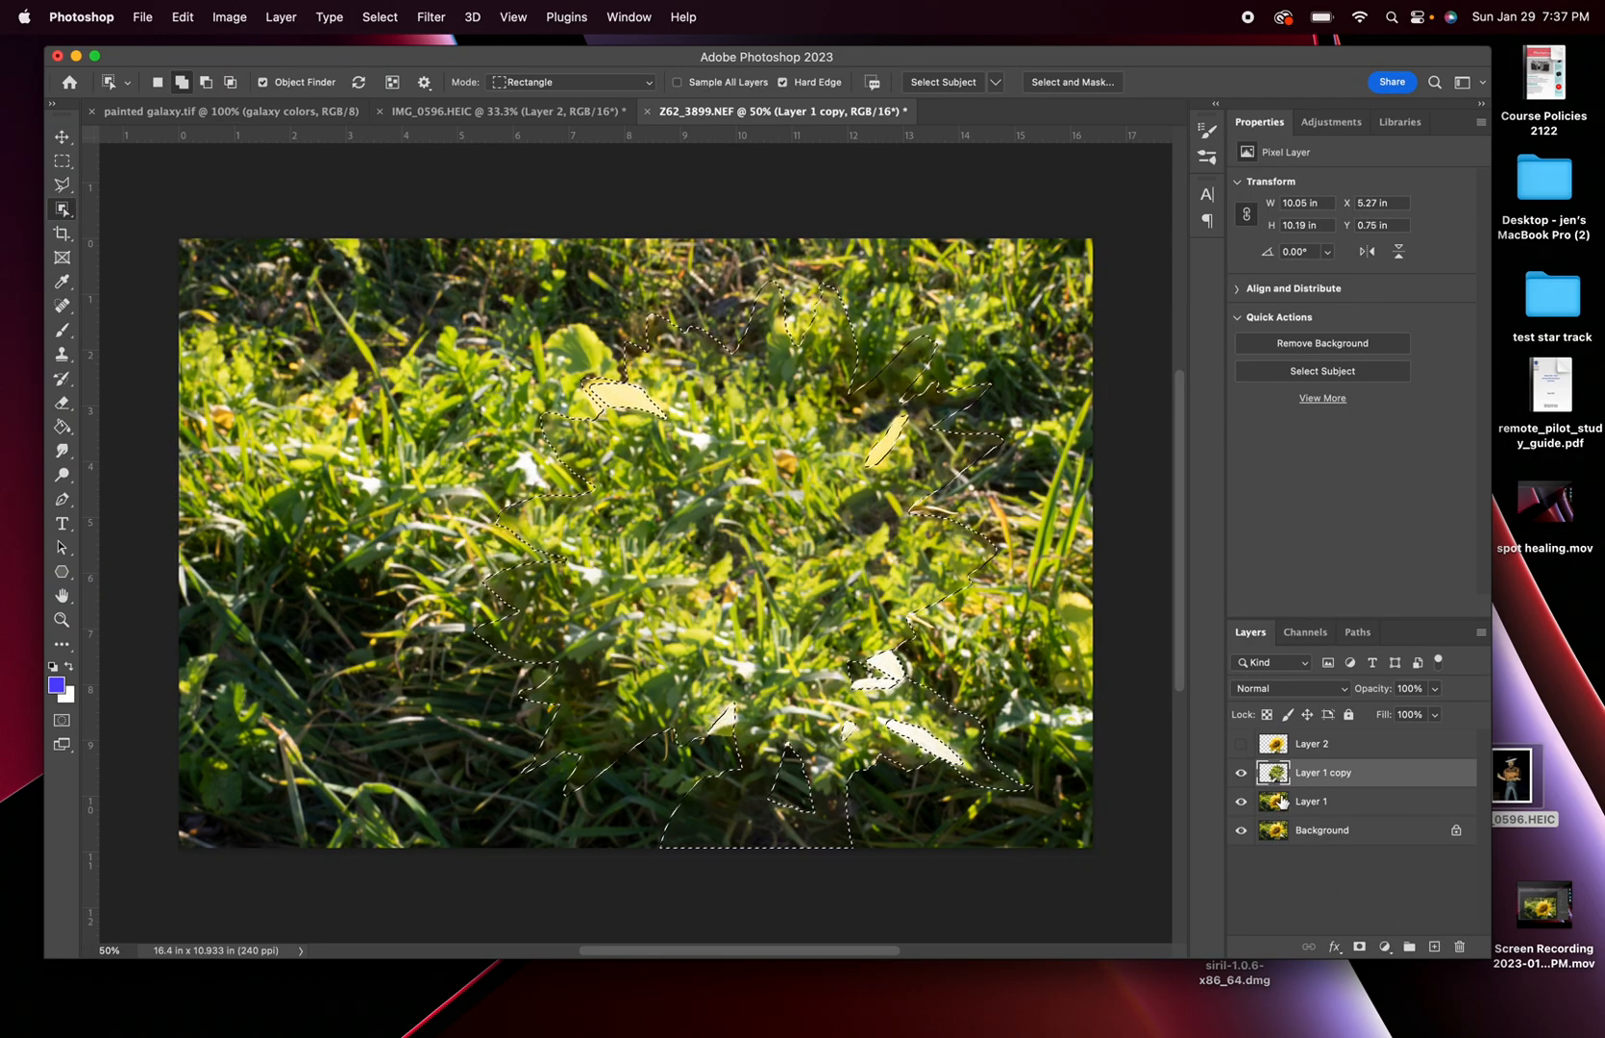
Step: Compare the sunflower cutout, the fill layer and the photo beneath by toggling their visibility
left_click(1241, 744)
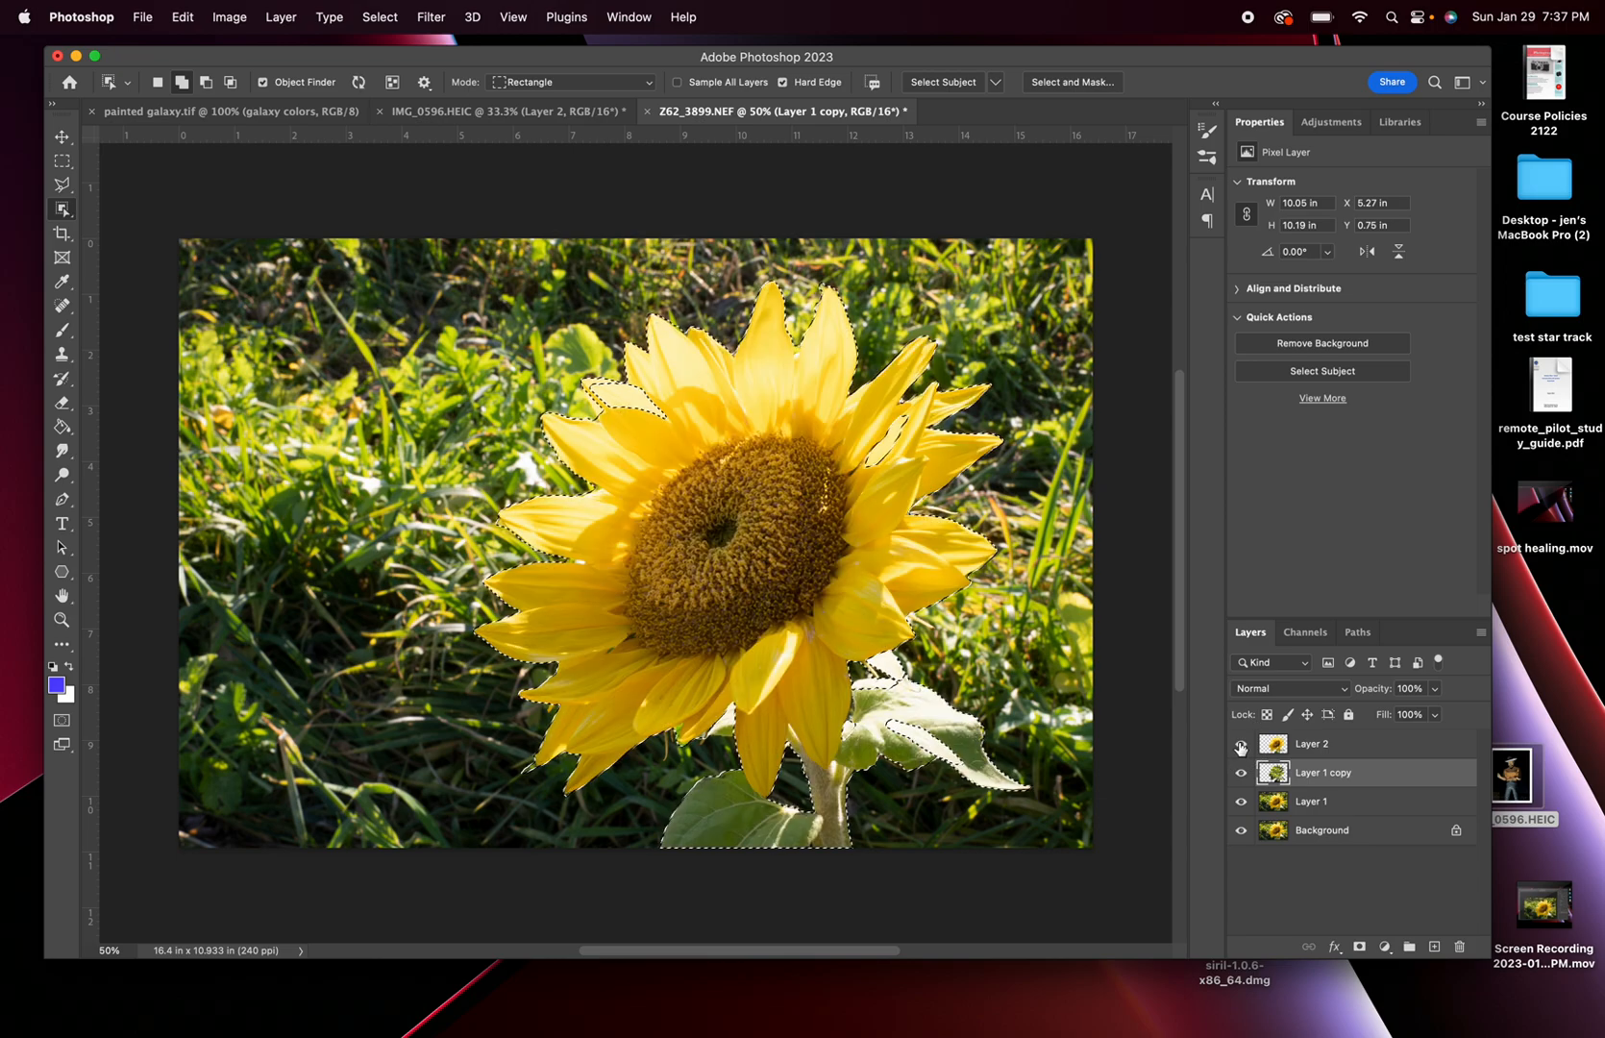
left_click(1241, 773)
left_click(1240, 801)
left_click(1241, 830)
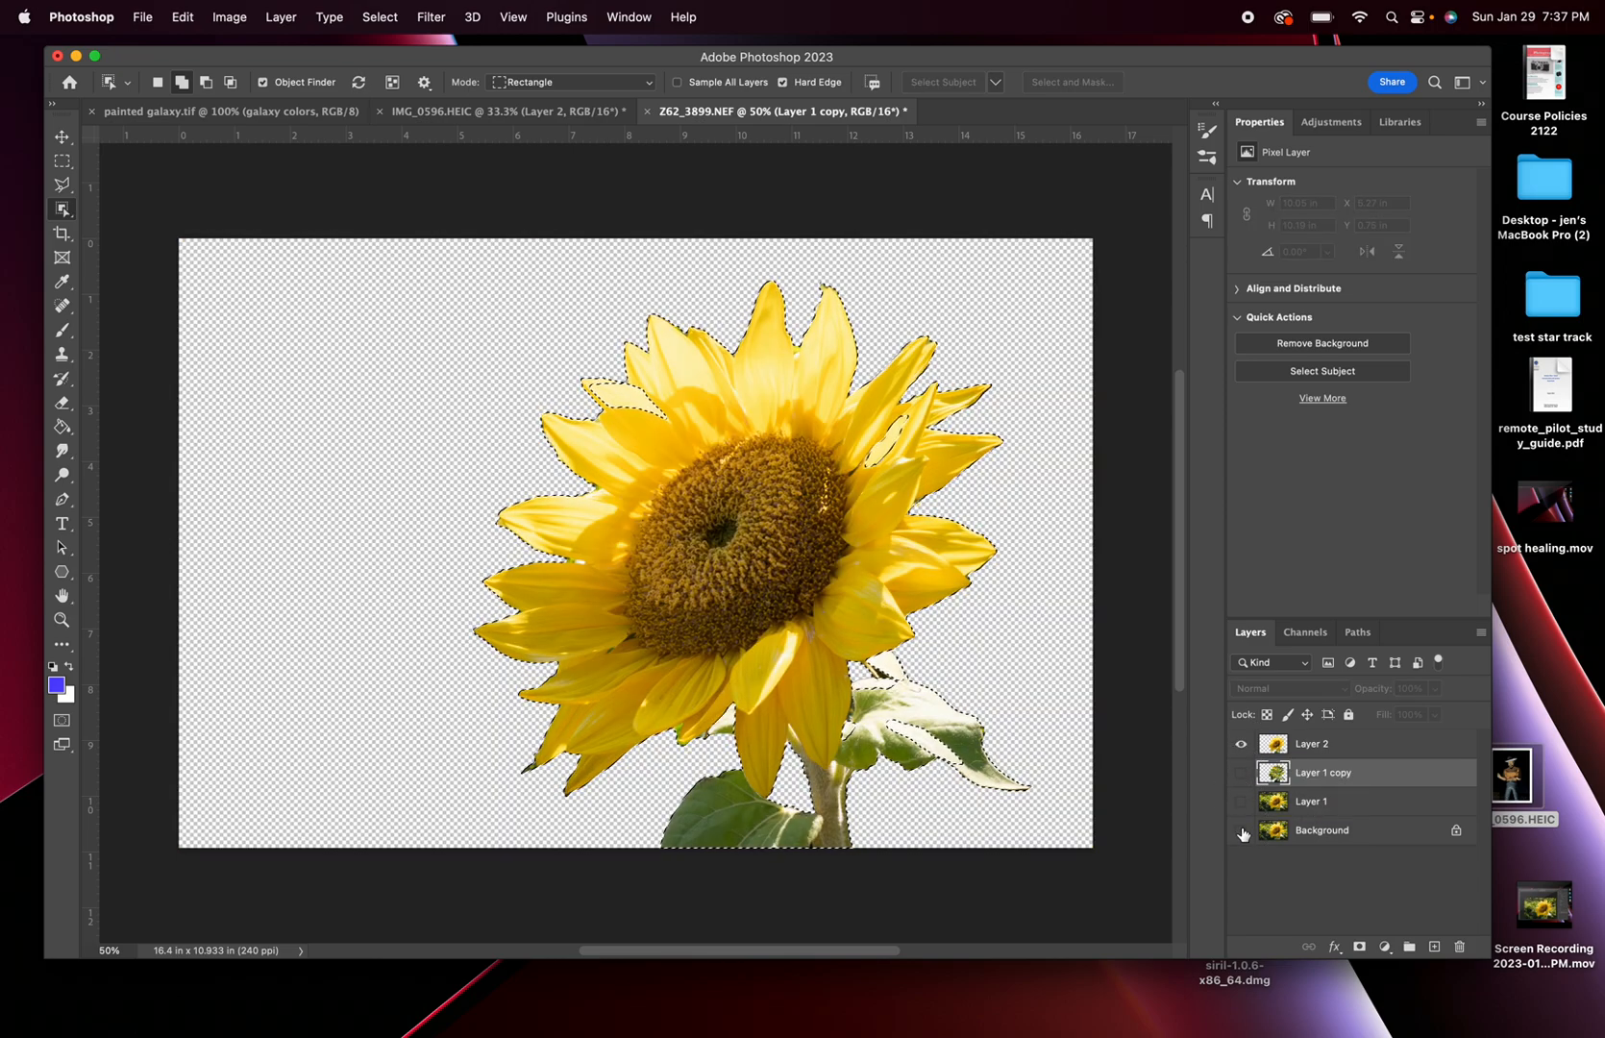
left_click(1240, 773)
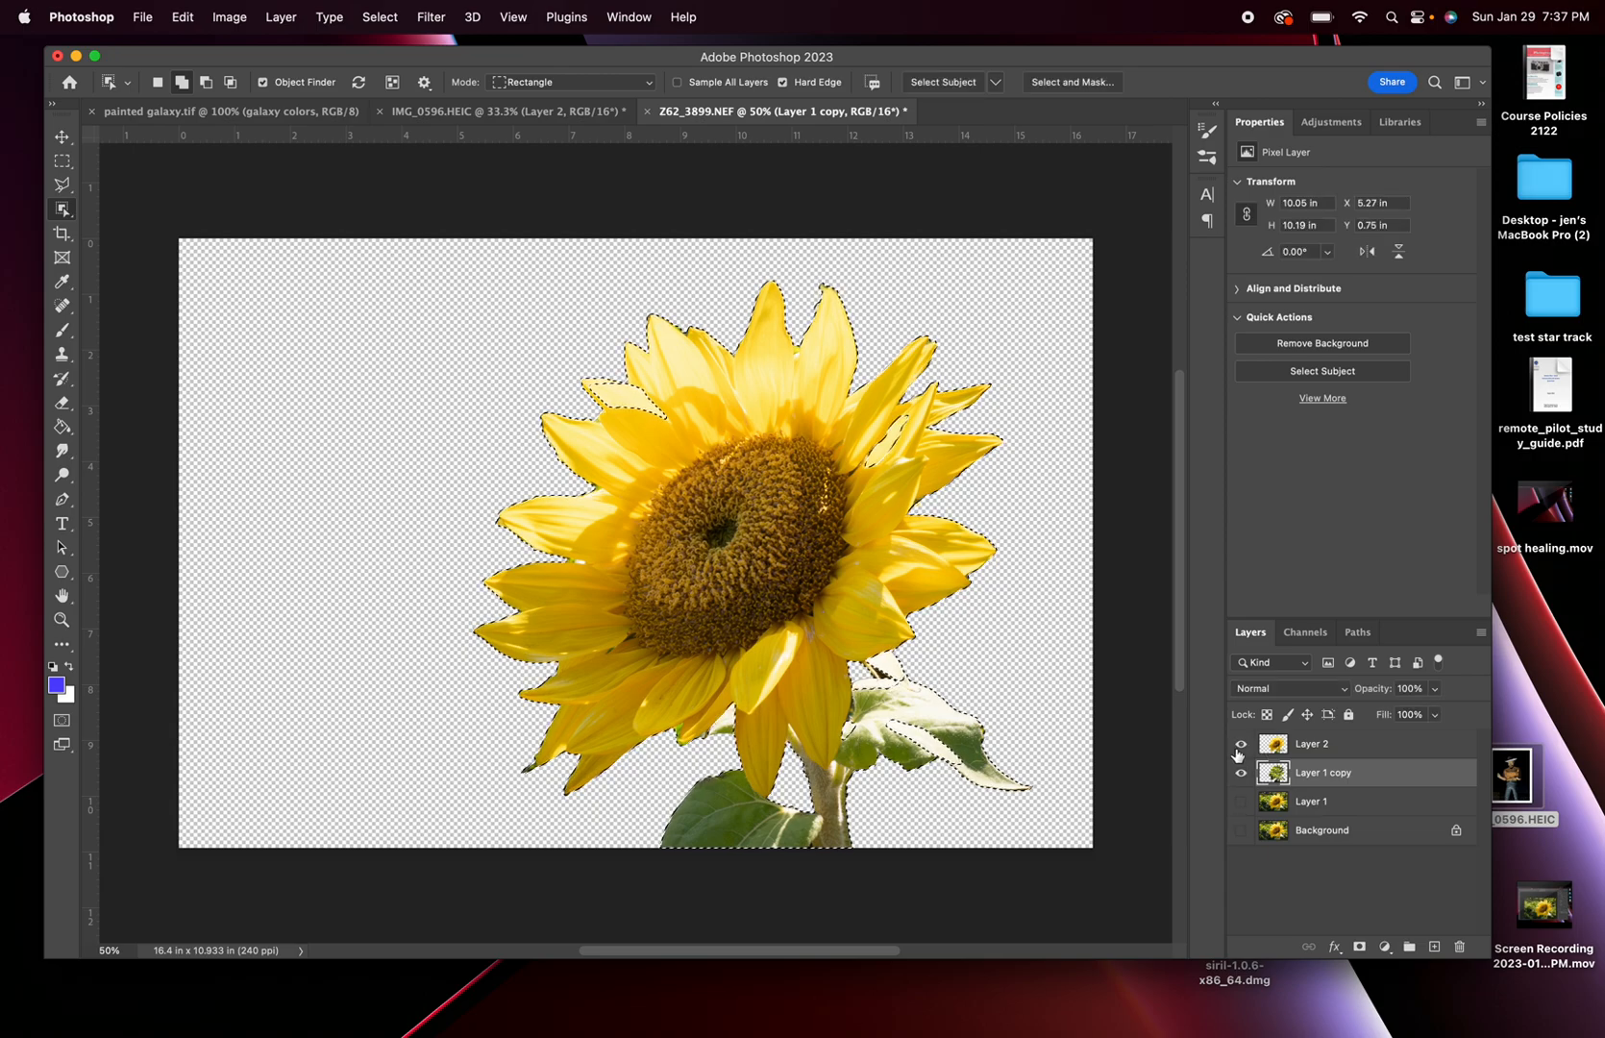
left_click(1242, 801)
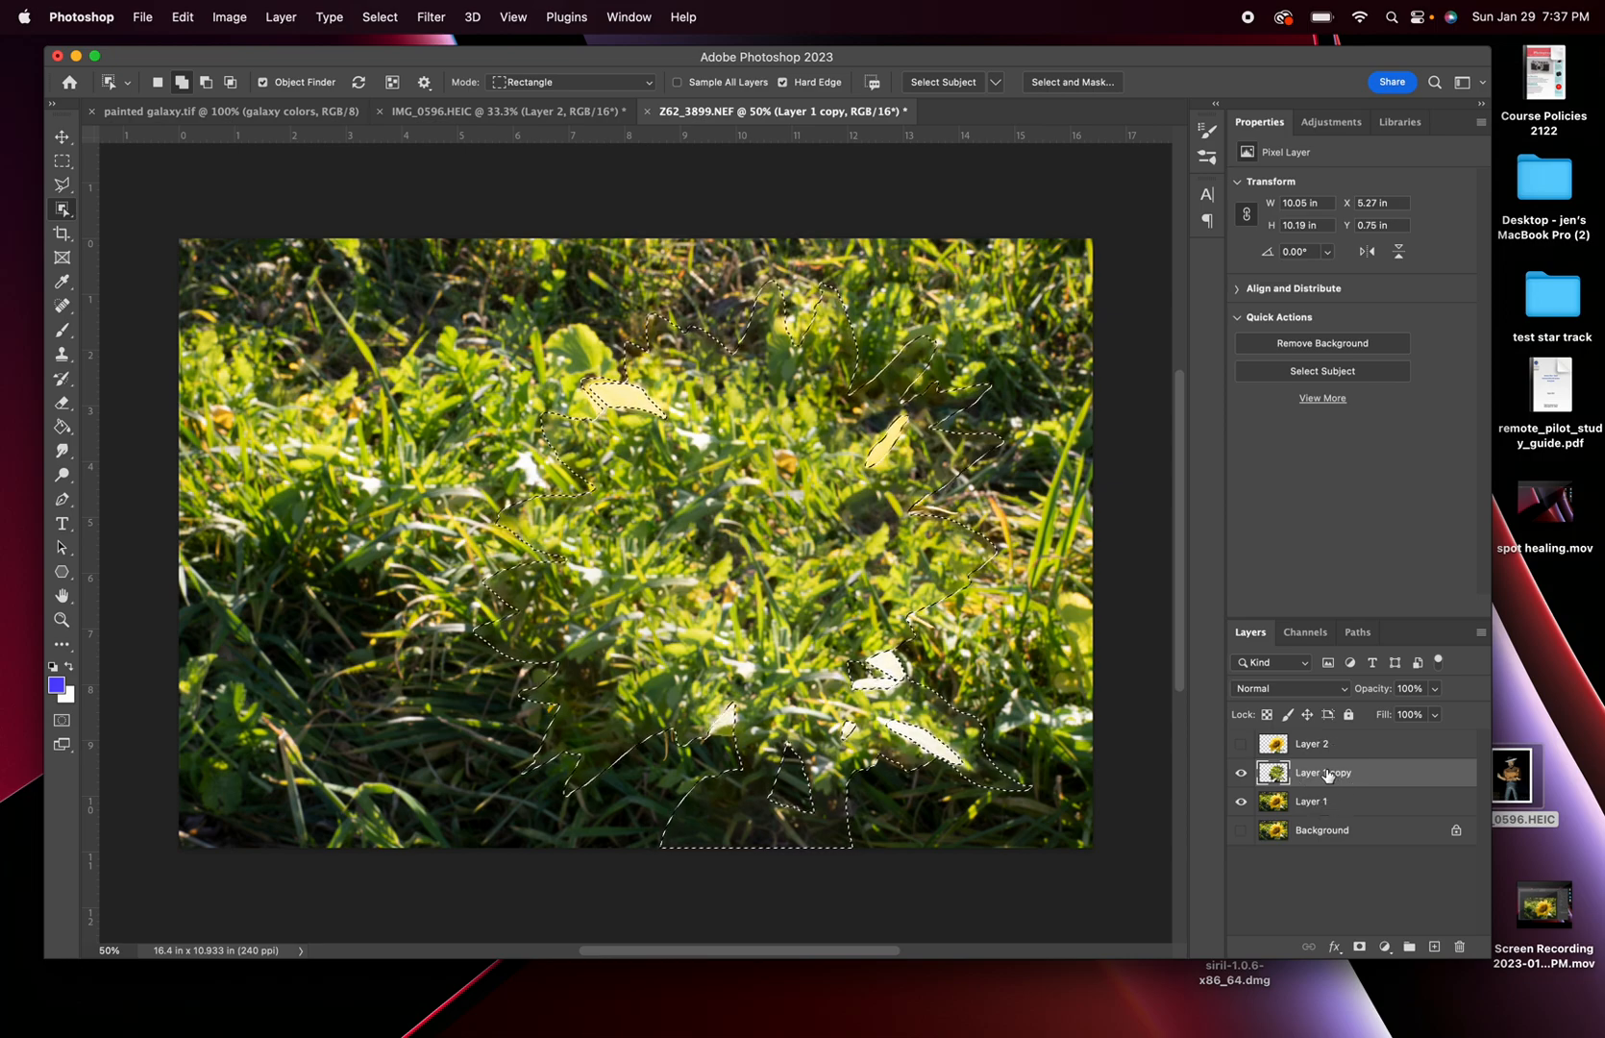
Step: Merge the Layer 1 copy fill down into Layer 1, with the Background shown again and the selection cleared
key("super+e")
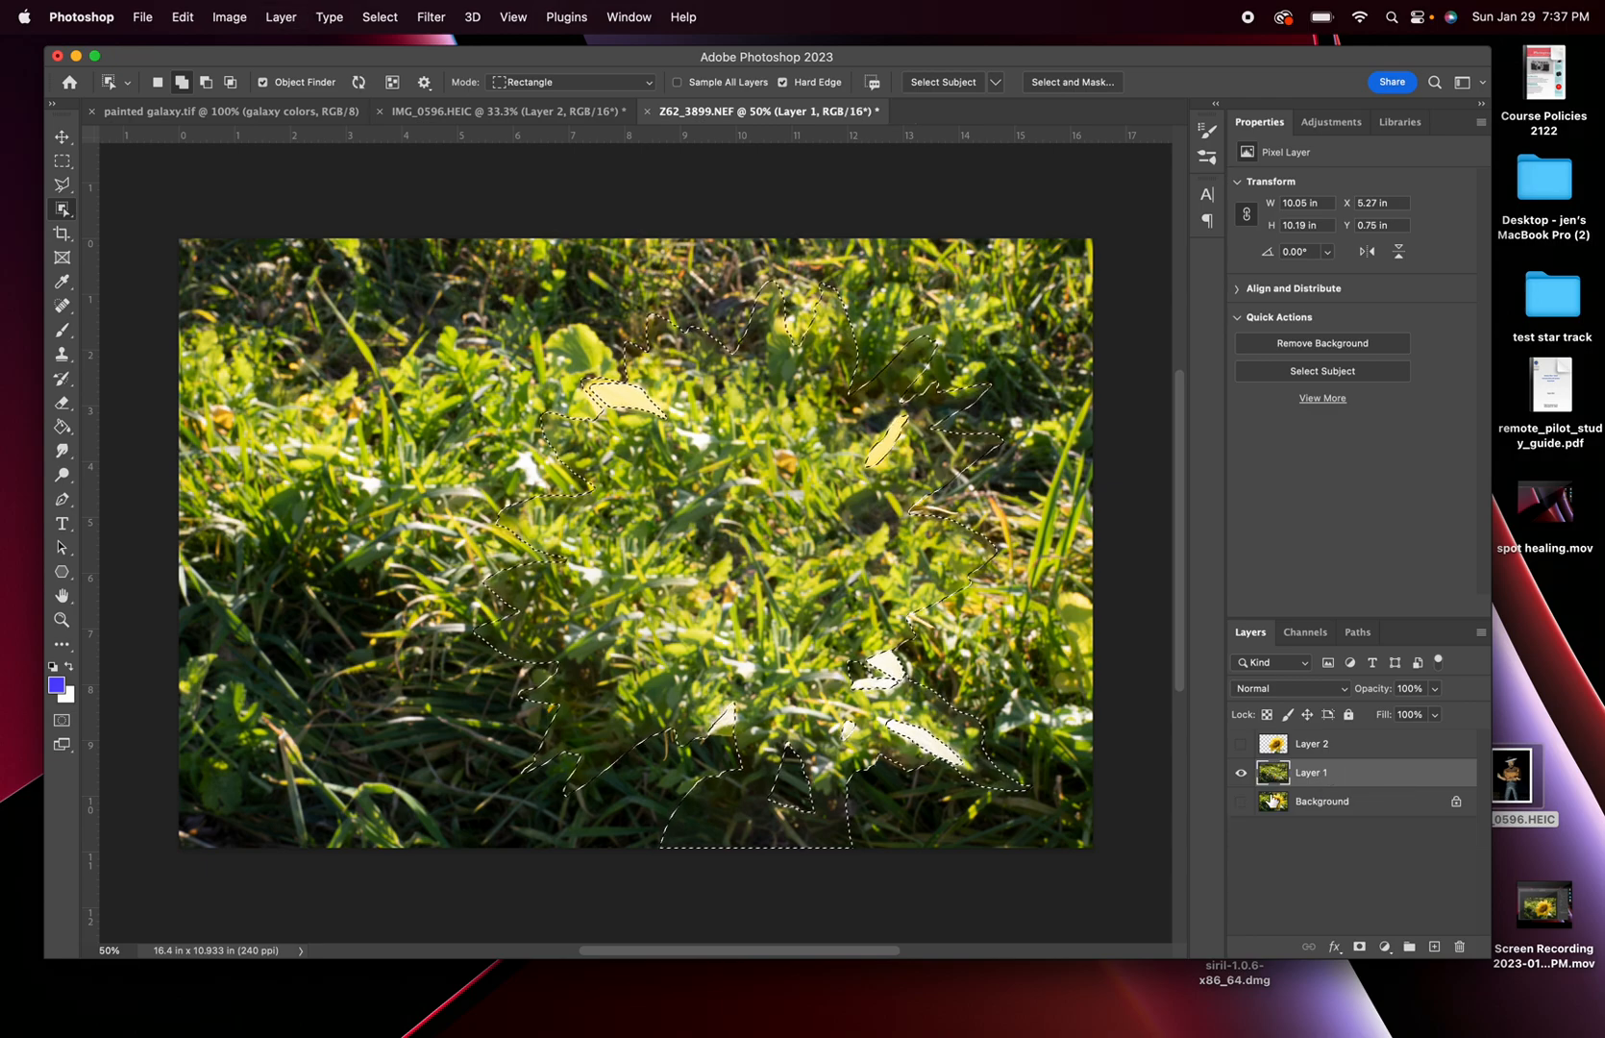
left_click(1241, 802)
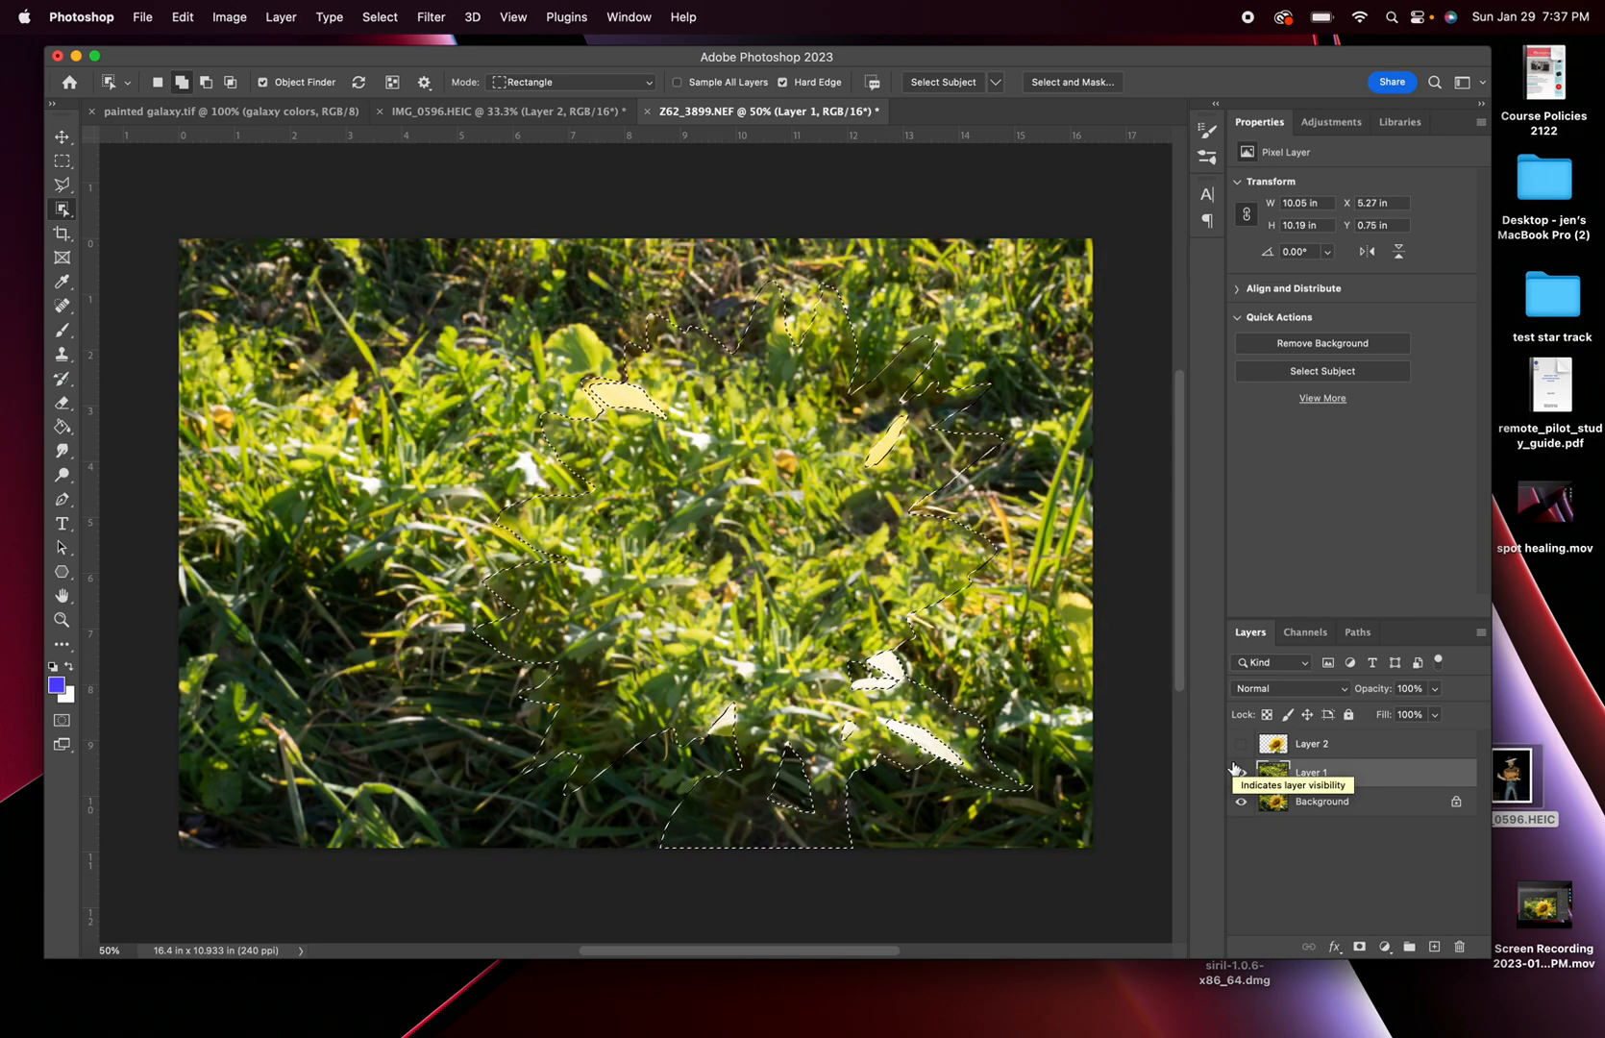
key("super+d")
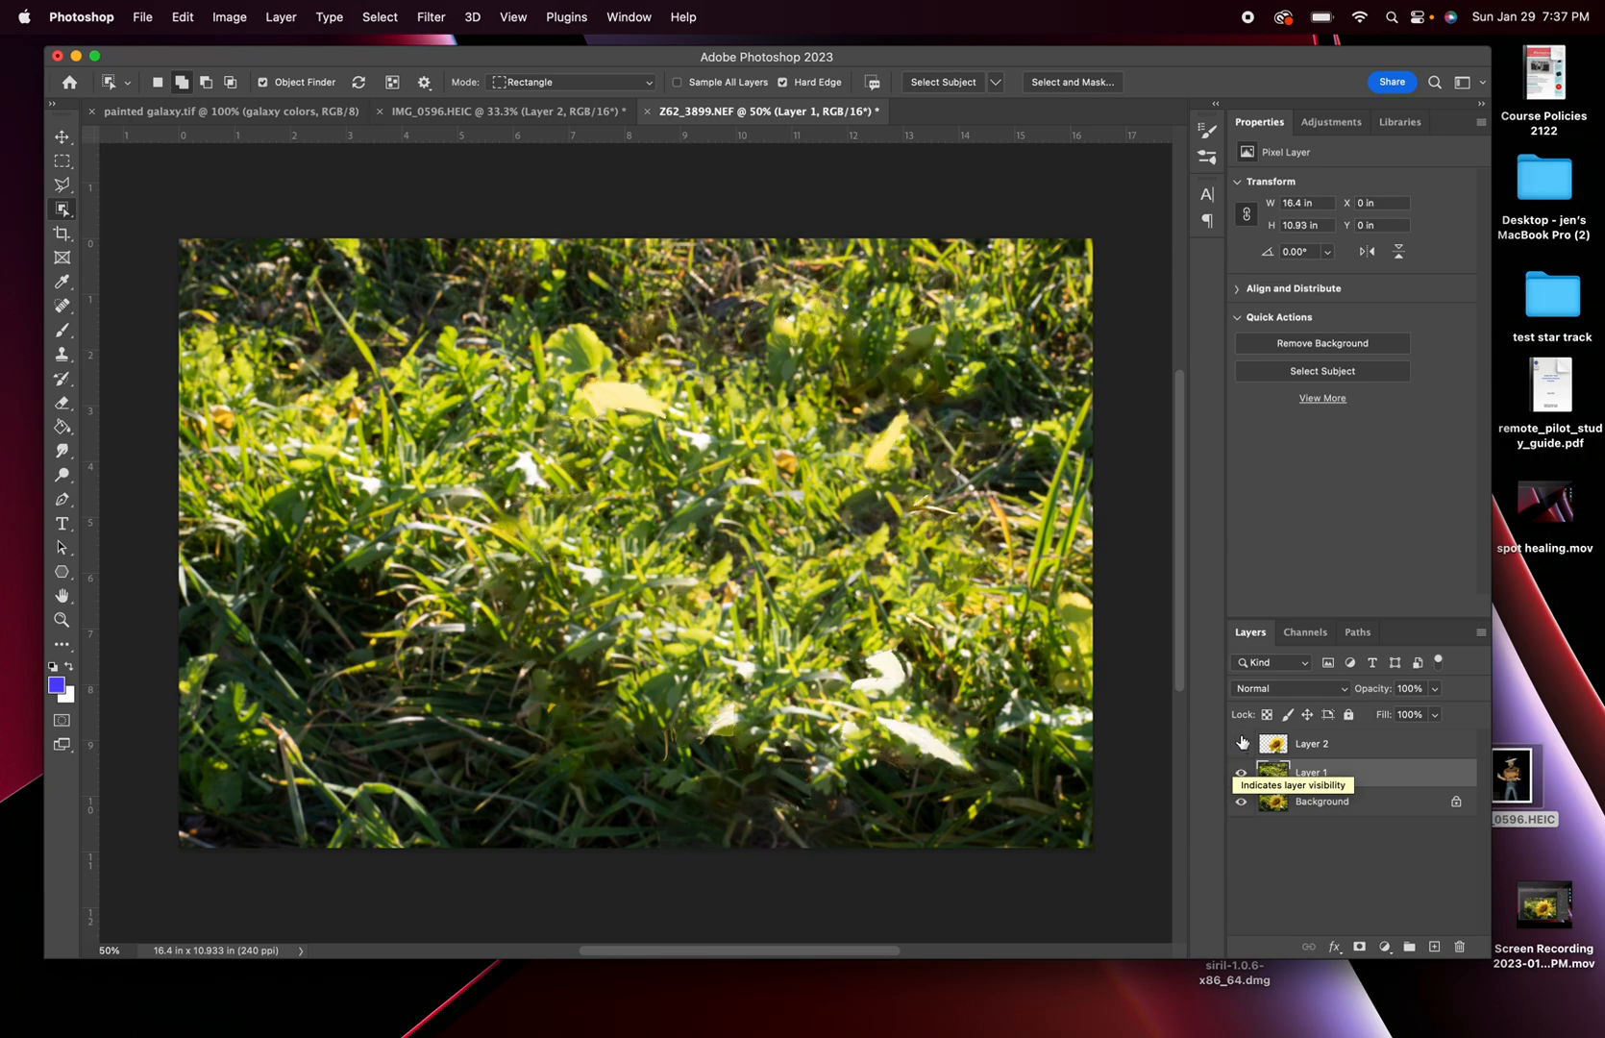
Step: Show the sunflower cutout on Layer 2 and move it horizontally left to about X 2.9 in
left_click(1241, 743)
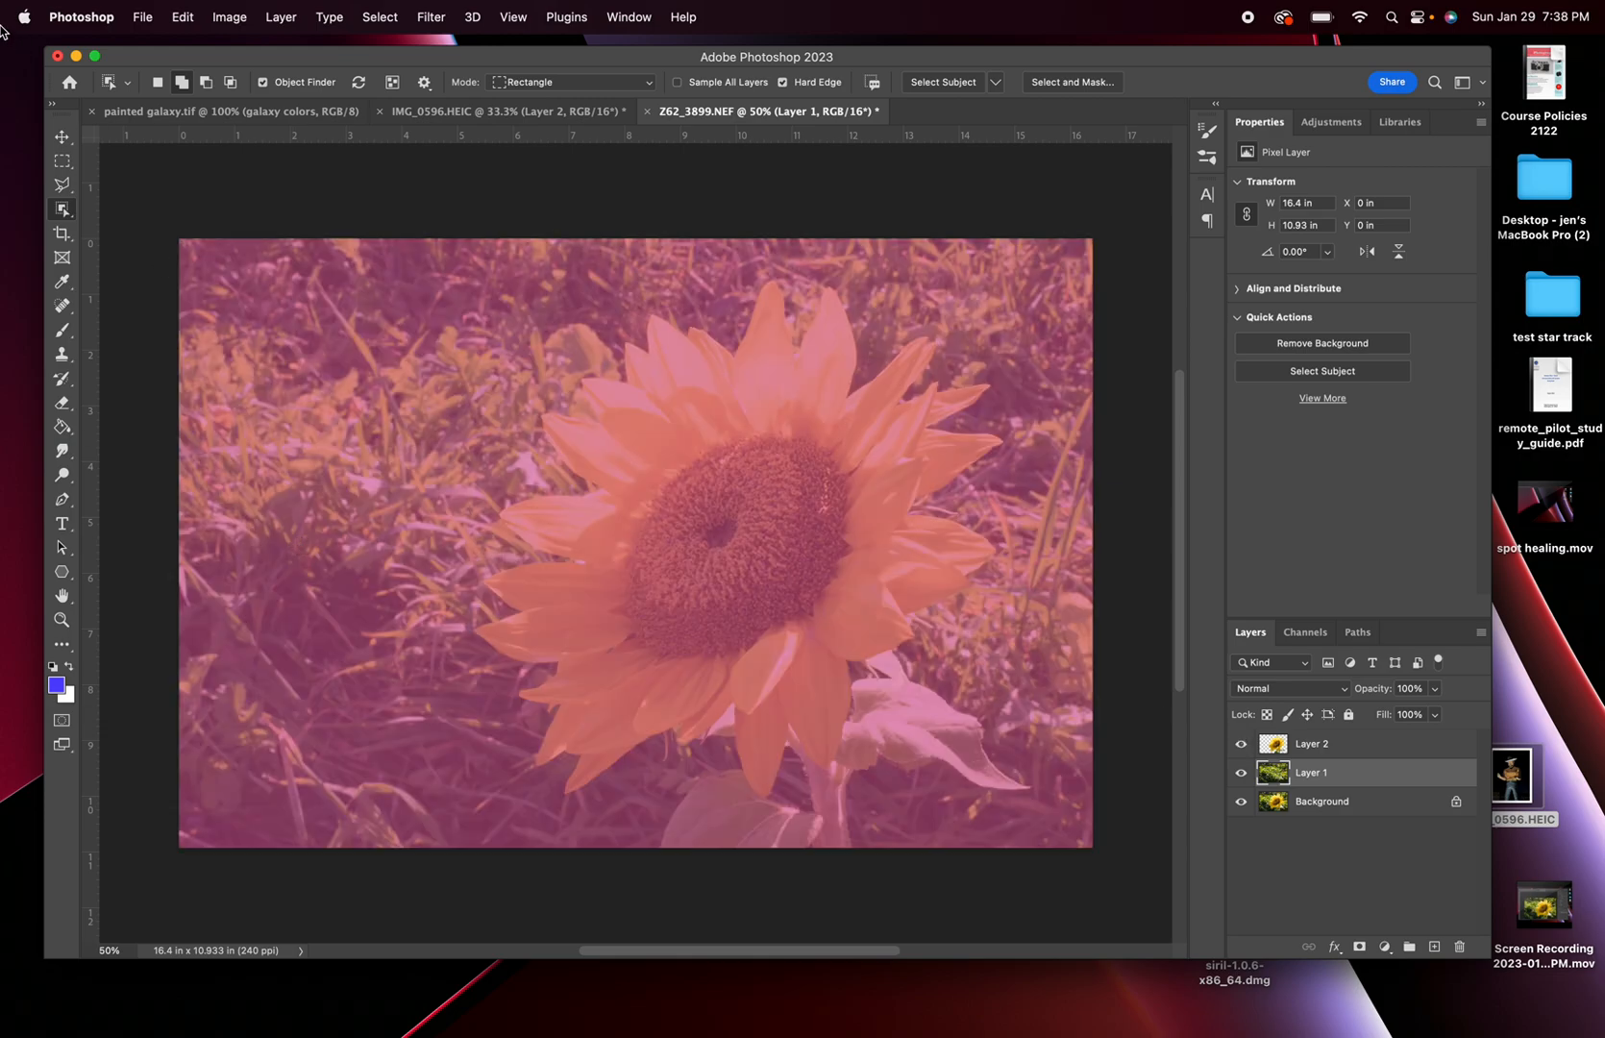
left_click(62, 137)
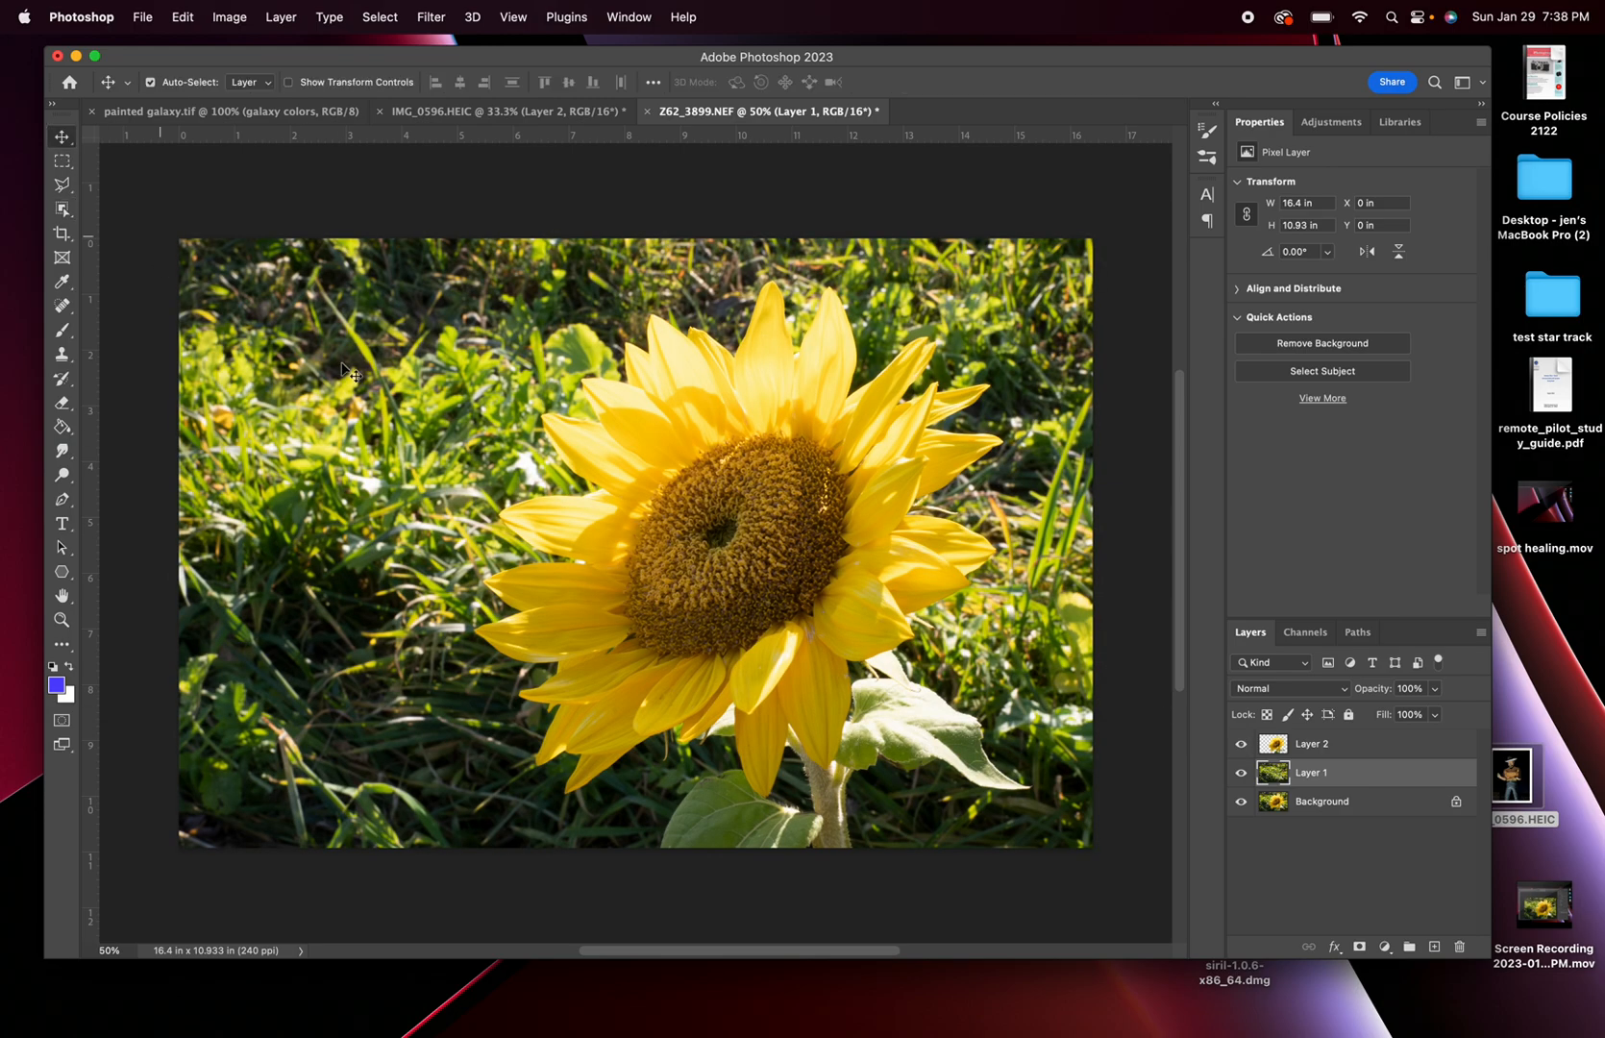
left_click_drag(740, 558, 598, 557)
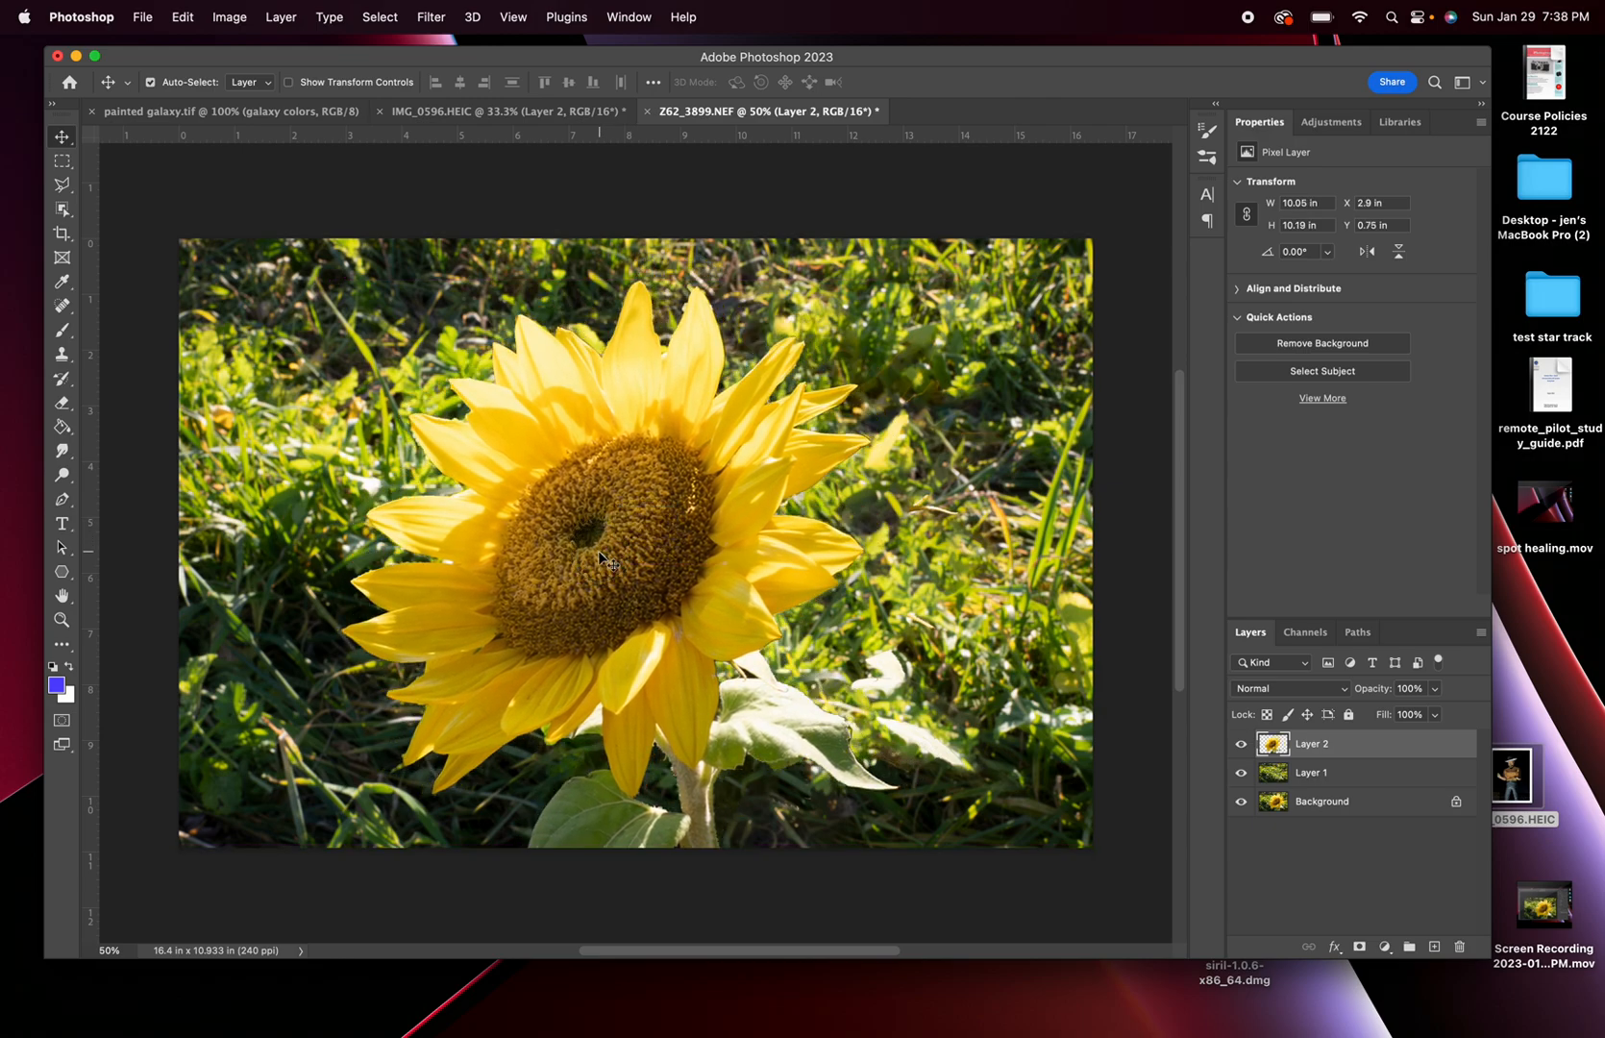
Step: Scale the sunflower on Layer 2 proportionally to about 78.2%, keeping its lower-left corner fixed, after checking its visibility
left_click(1241, 746)
left_click(1241, 746)
left_click(186, 16)
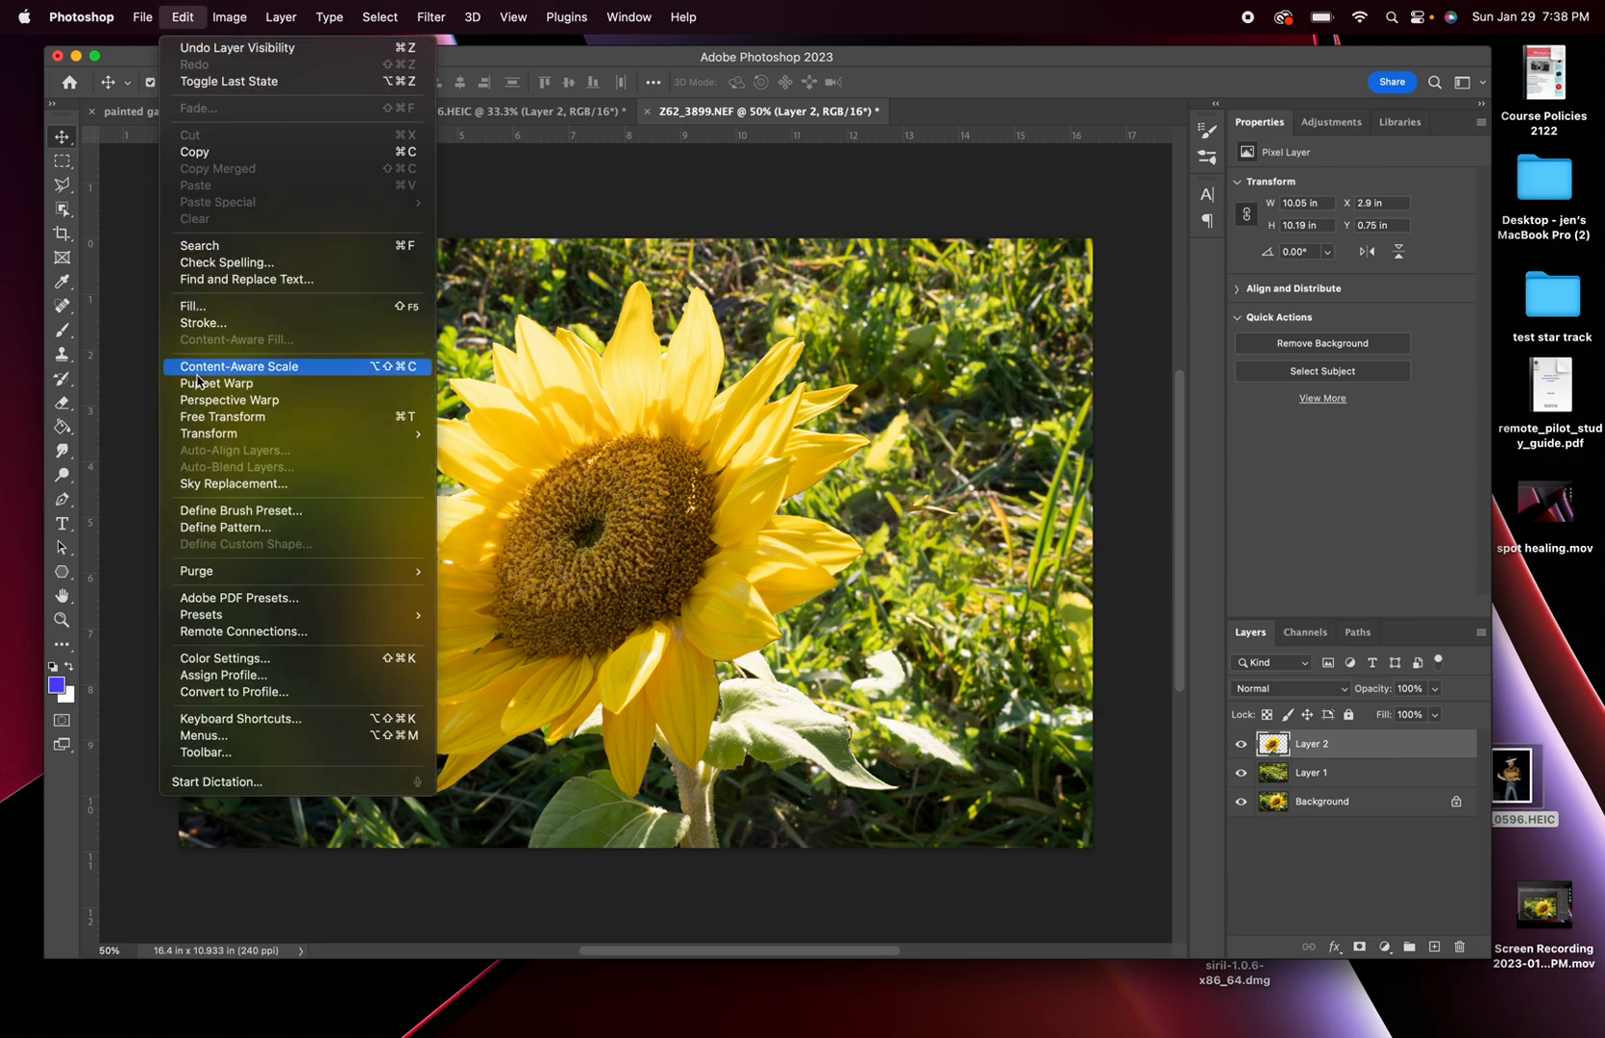
mouse_move(212, 438)
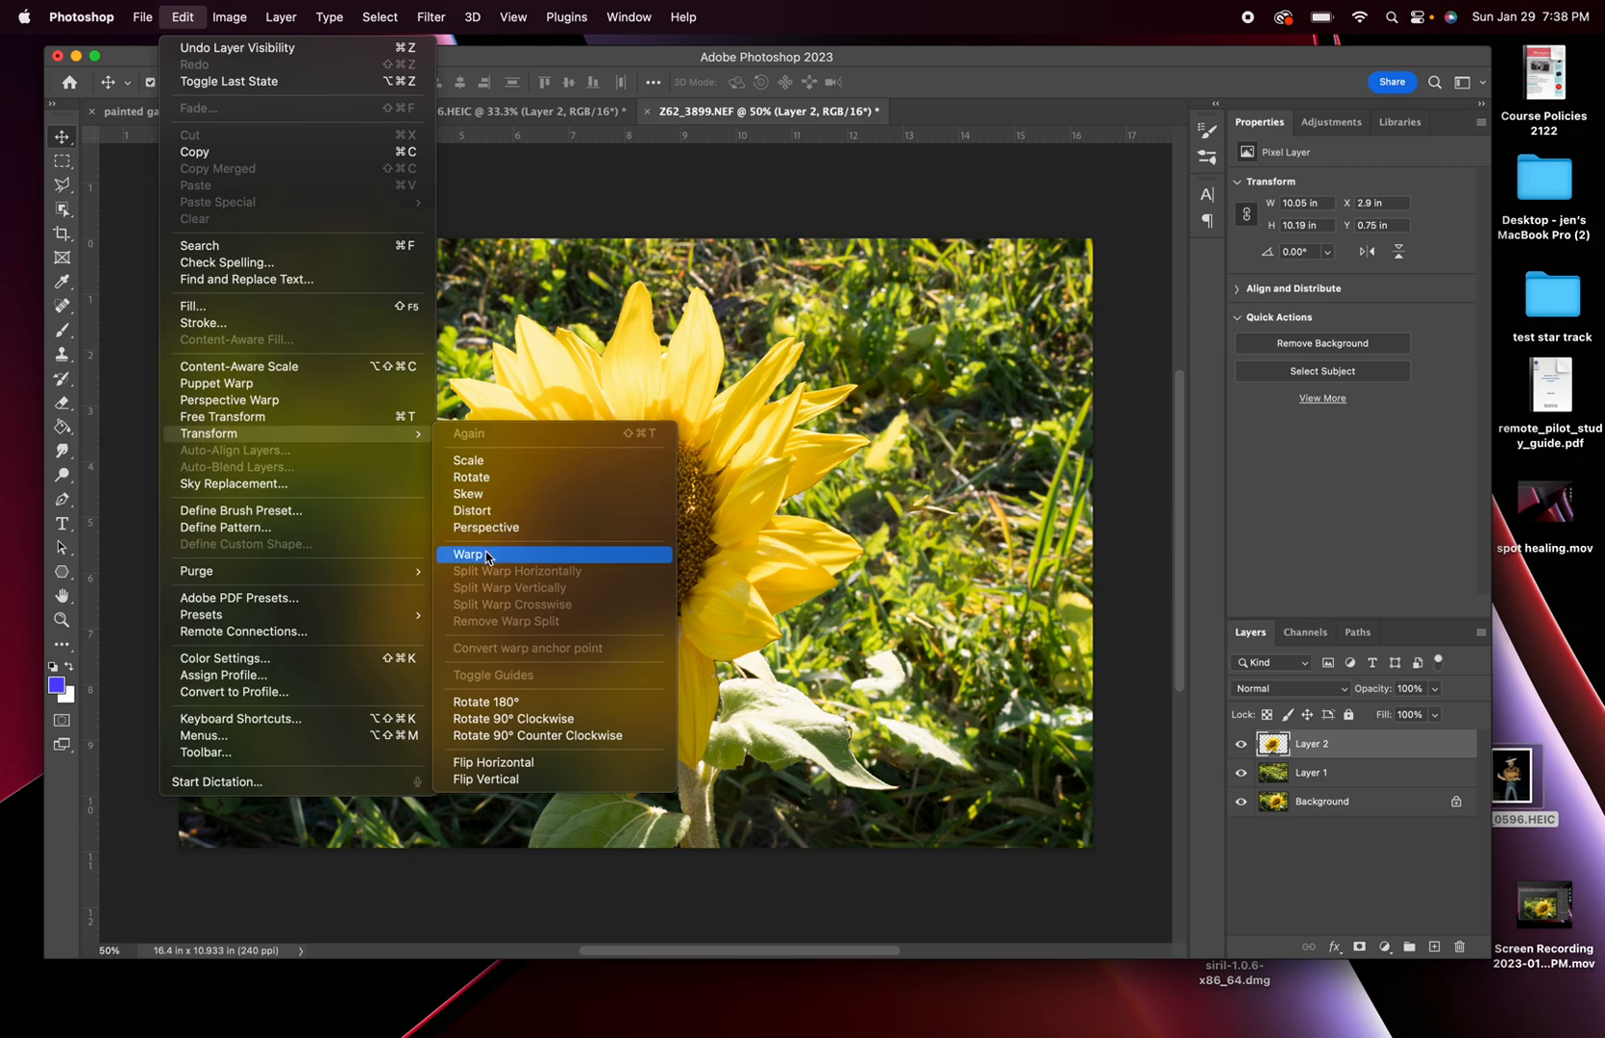
left_click(468, 460)
left_click_drag(900, 279, 756, 385)
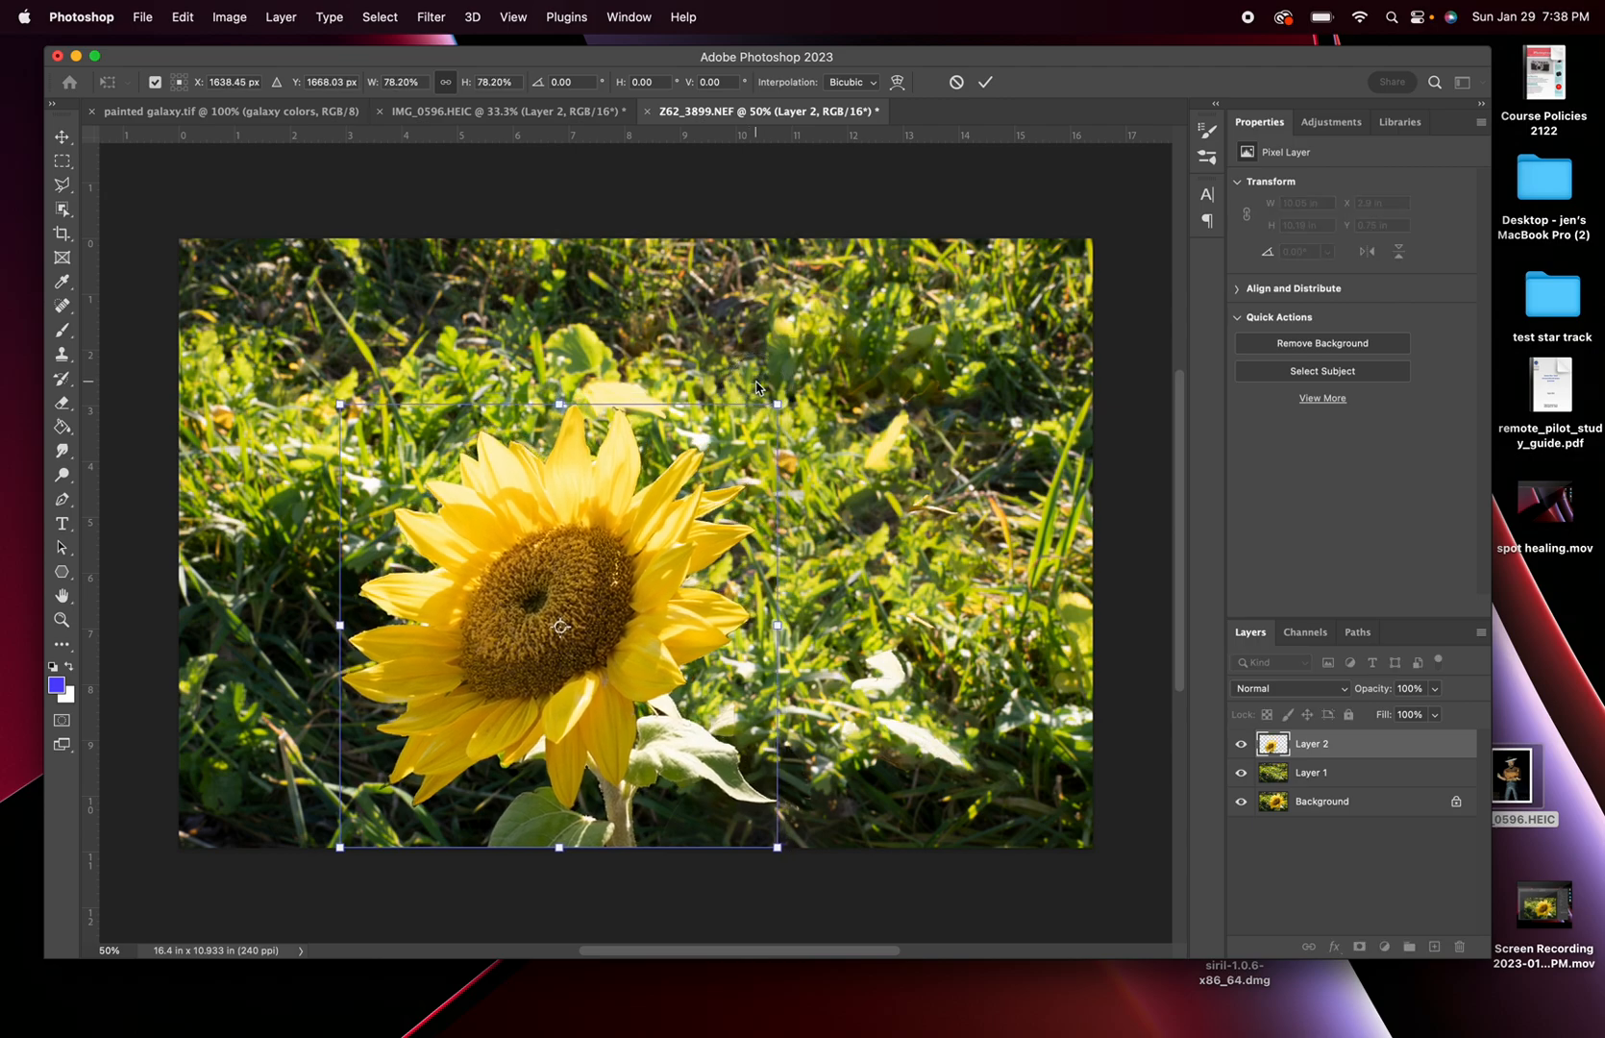
key("Return")
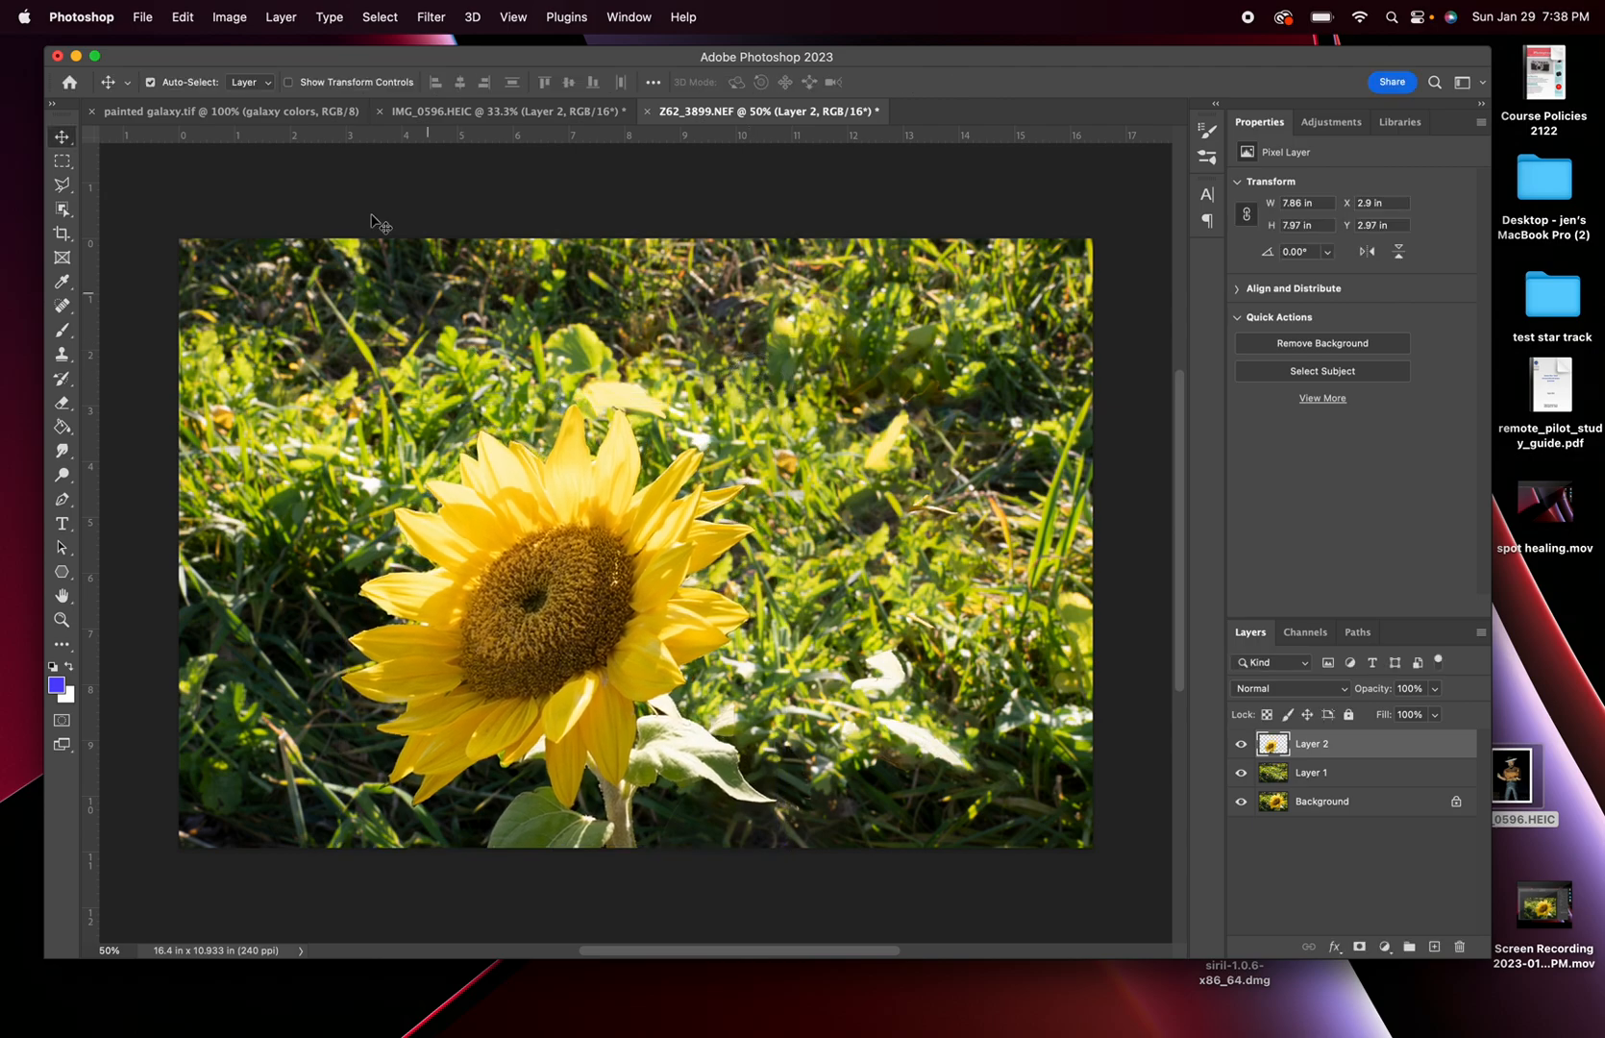
Step: Warp the sunflower by bending the interior of its head down and to the right, flattening the seed disc into an oval
left_click(184, 17)
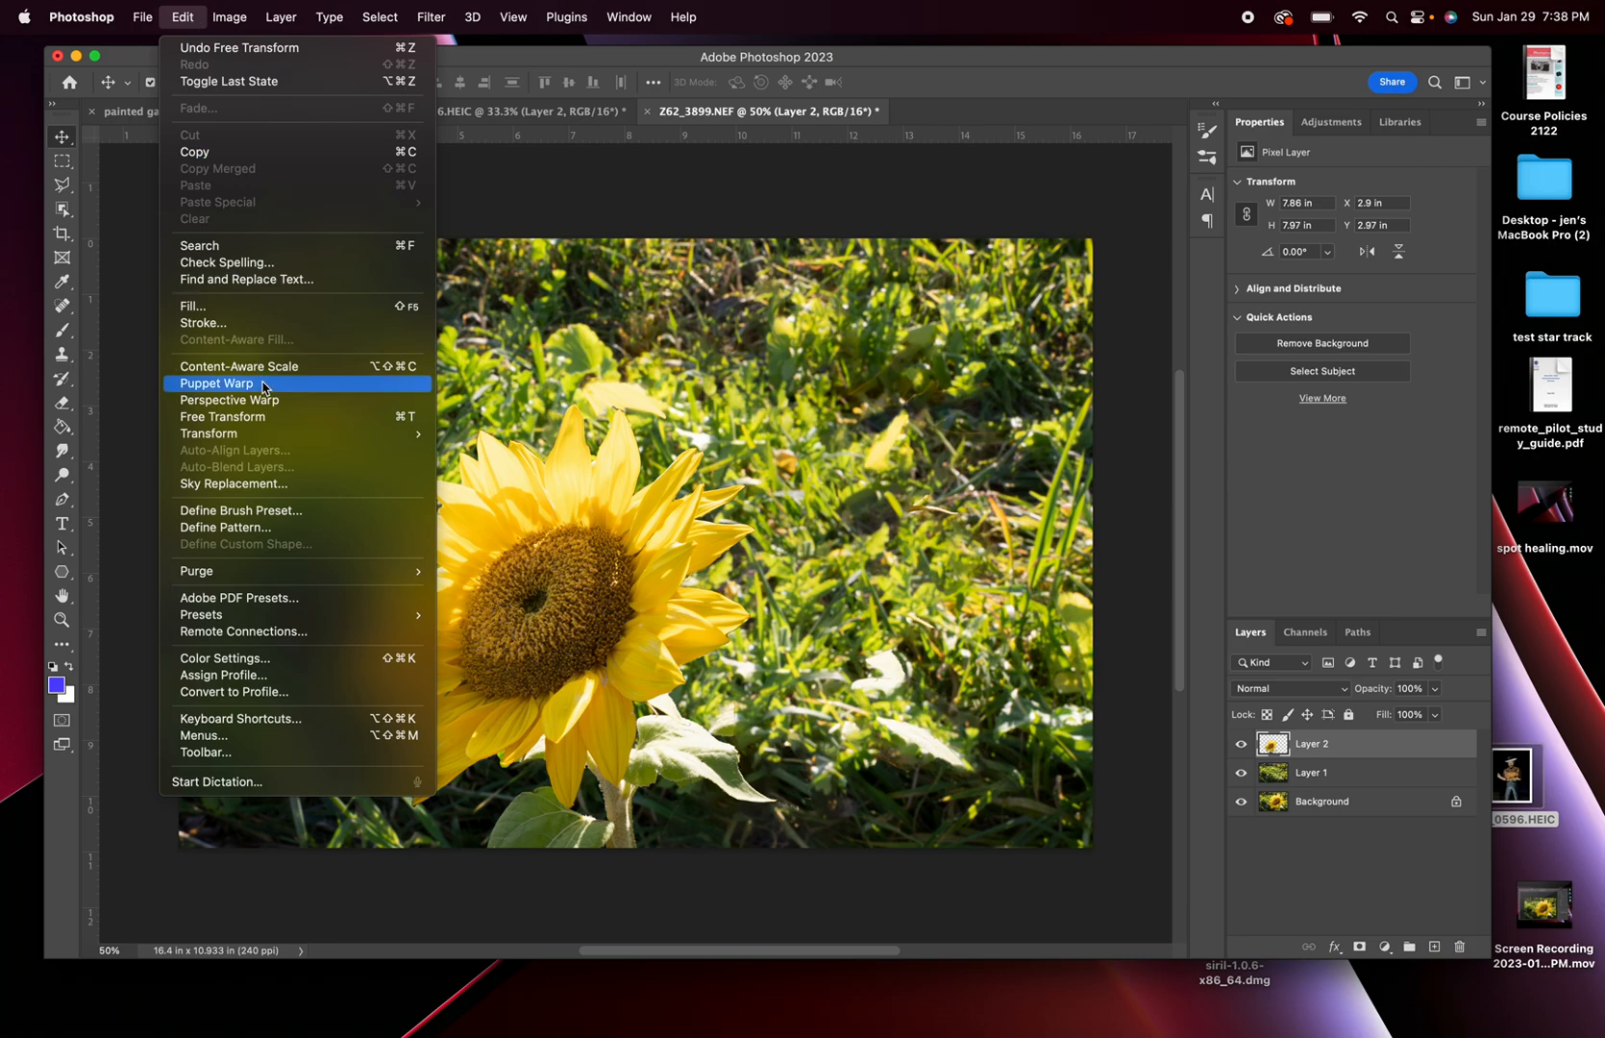
mouse_move(281, 443)
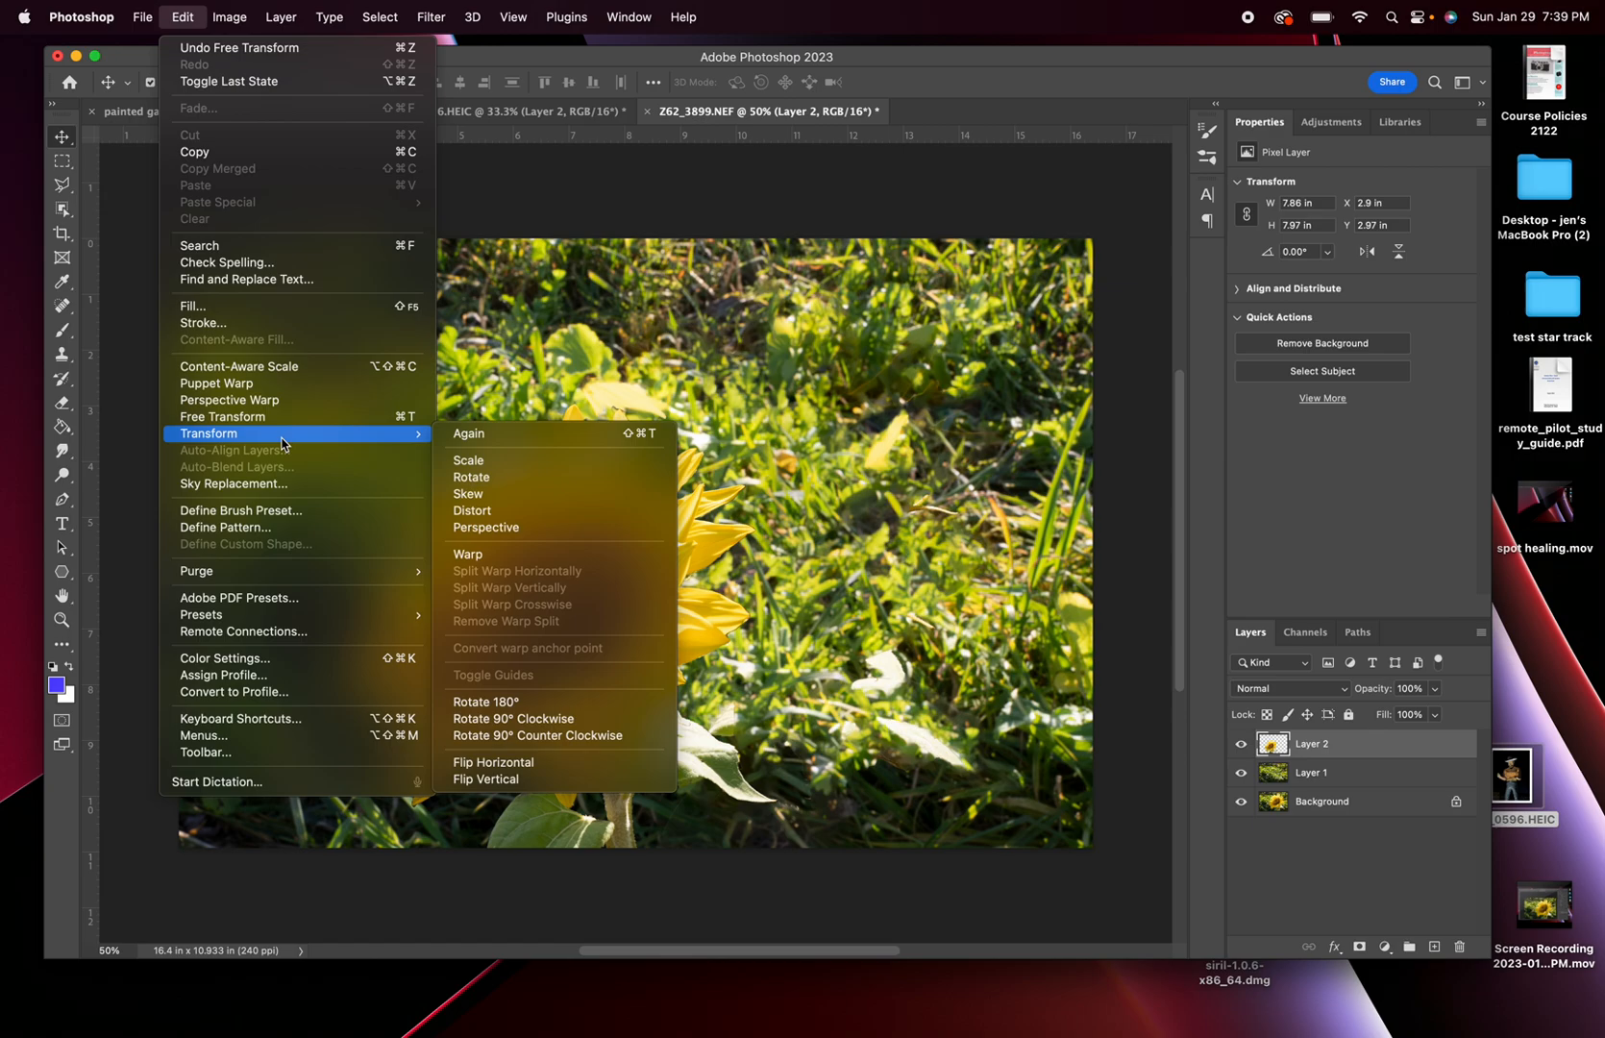
left_click(481, 554)
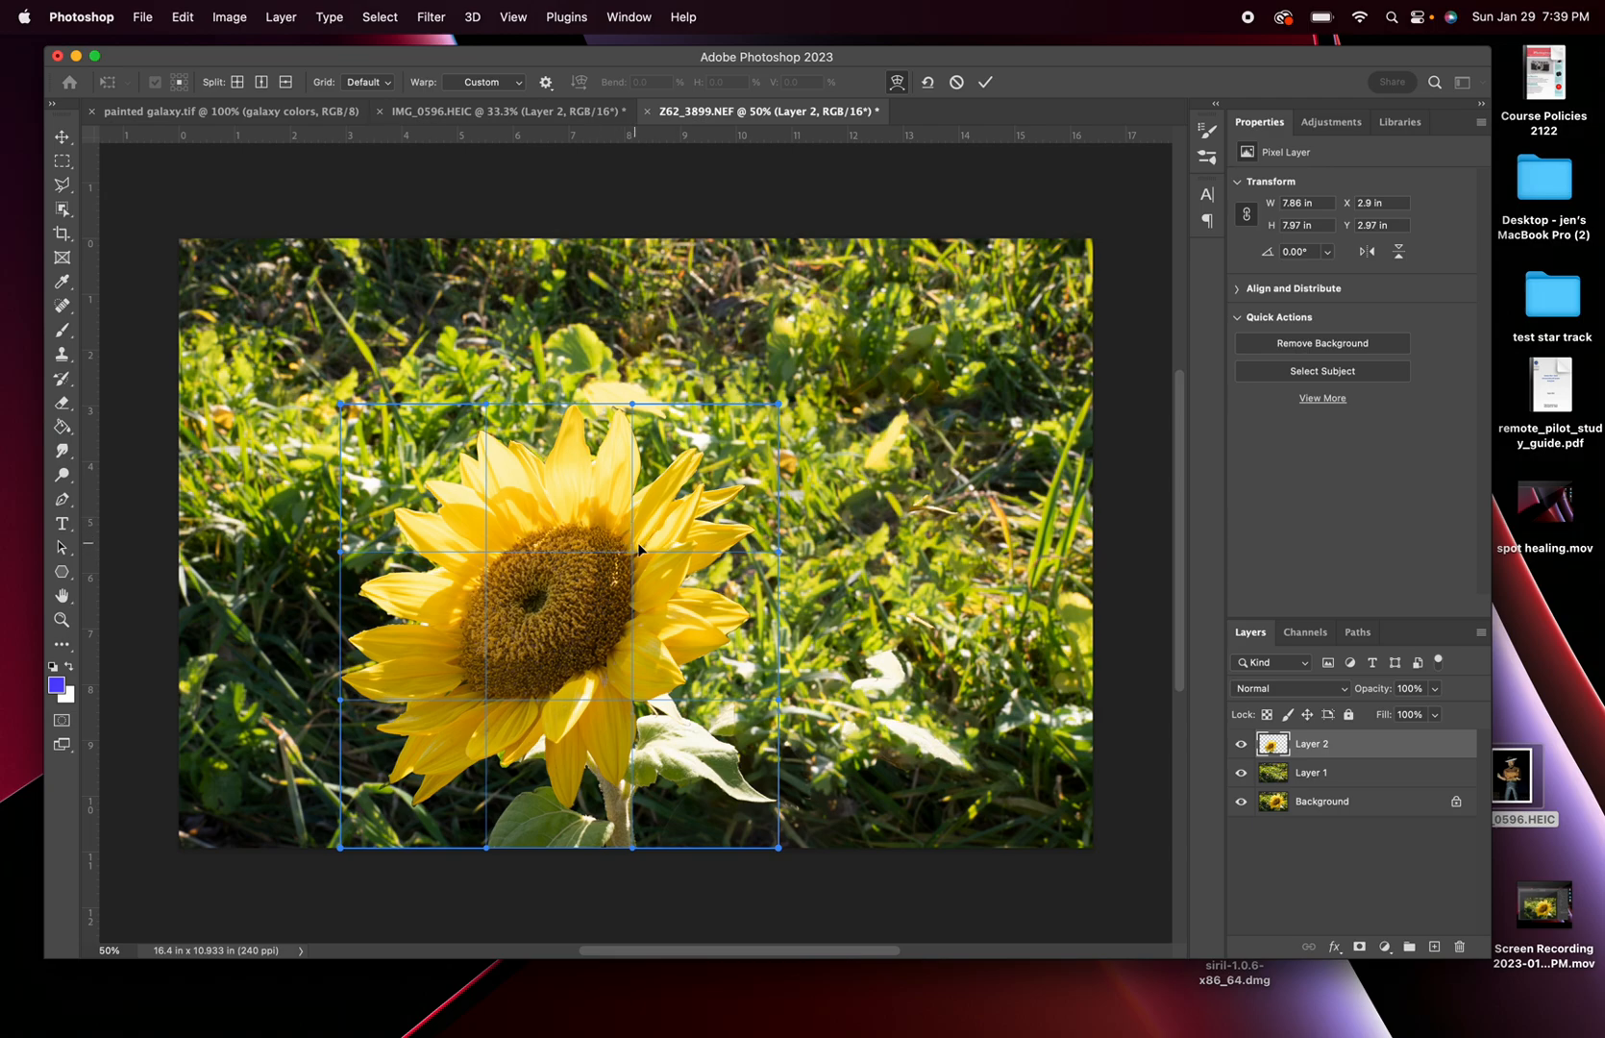
left_click_drag(636, 534, 691, 584)
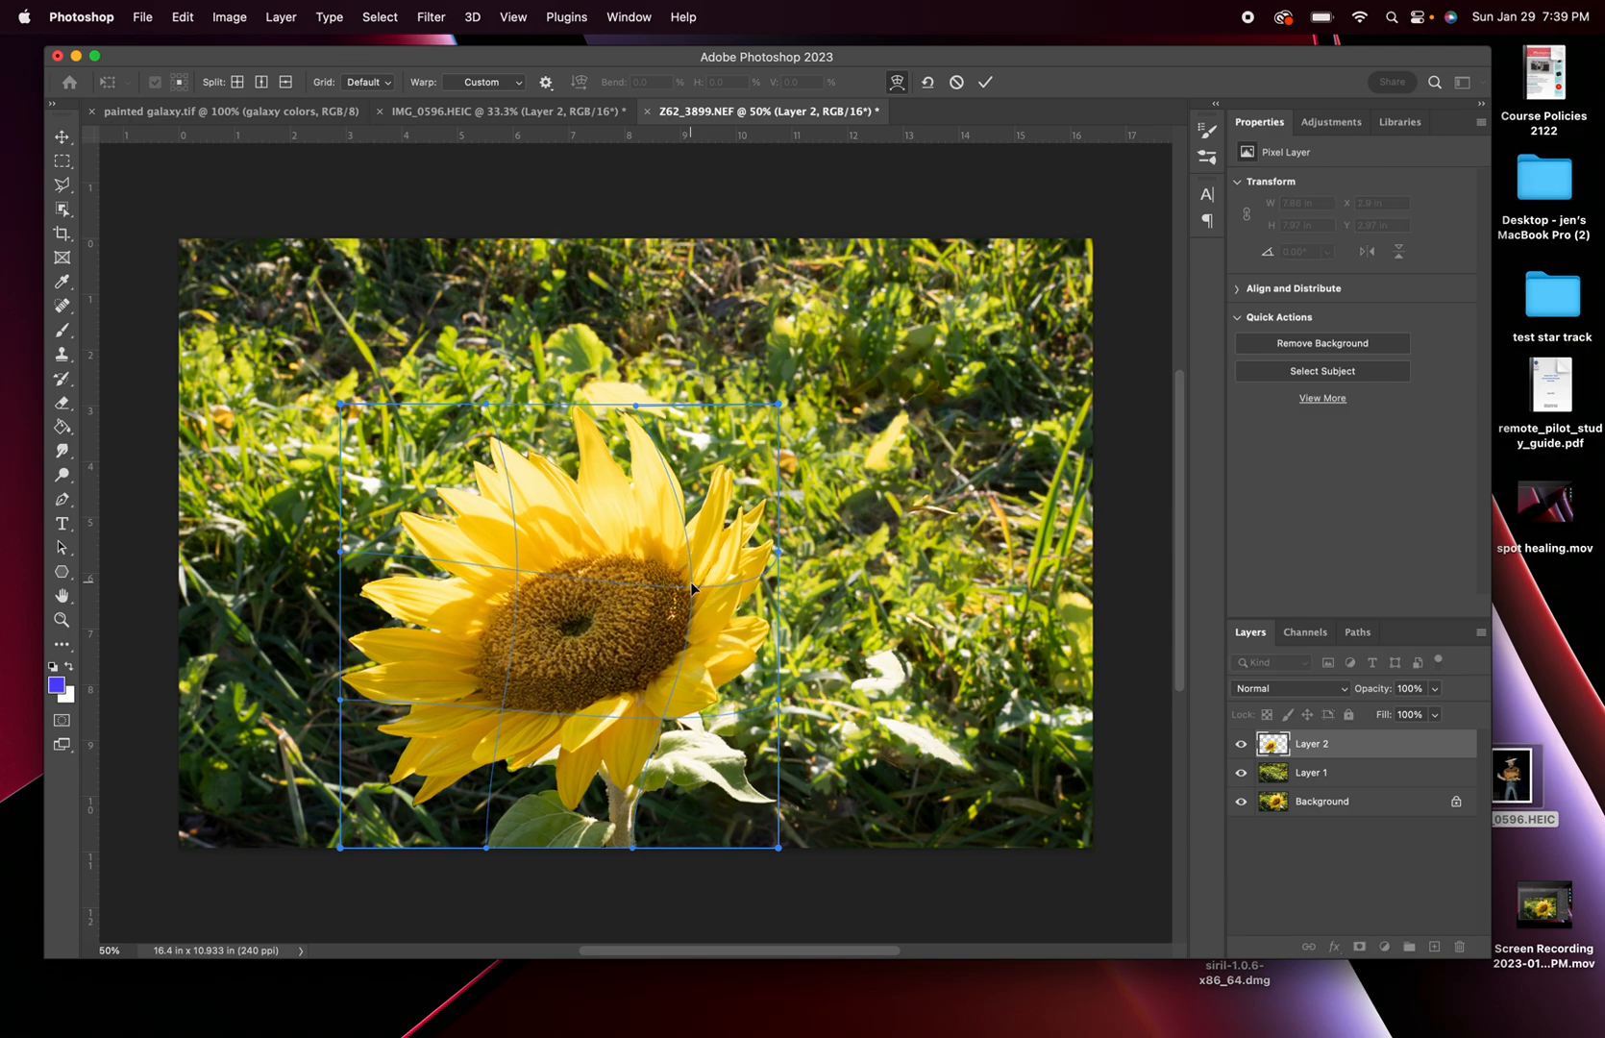
mouse_move(515, 572)
left_mouse_down()
mouse_move(537, 576)
mouse_move(527, 591)
left_mouse_up()
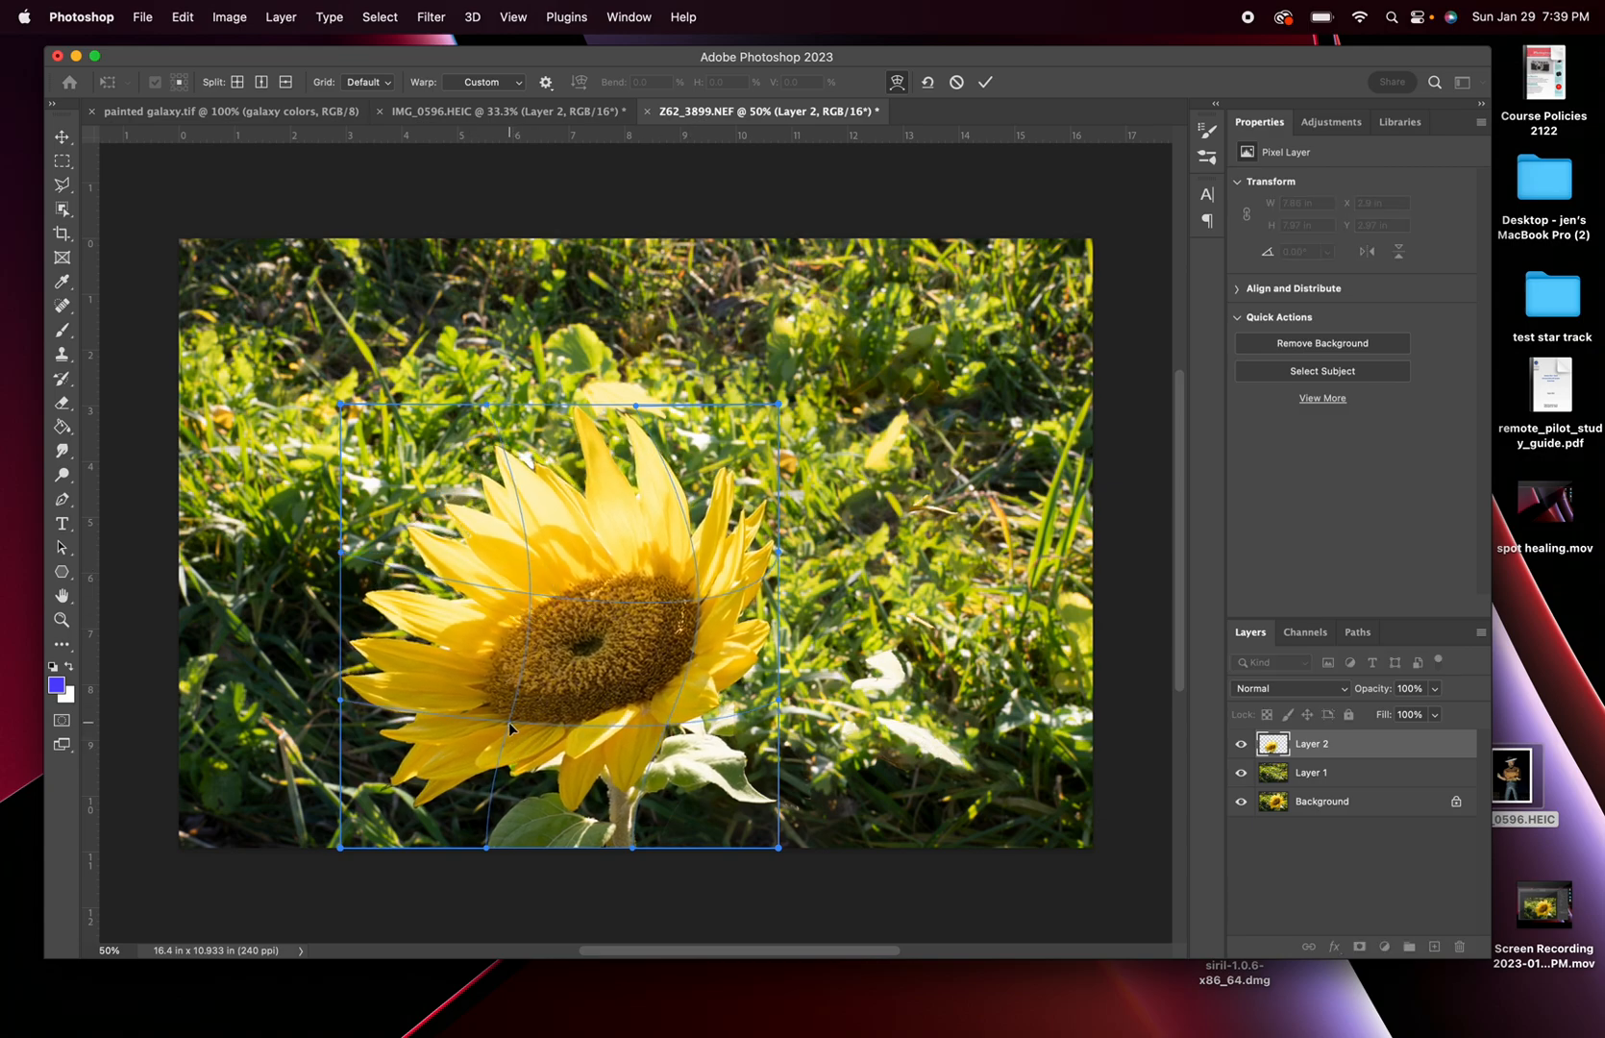
left_click_drag(503, 722, 524, 719)
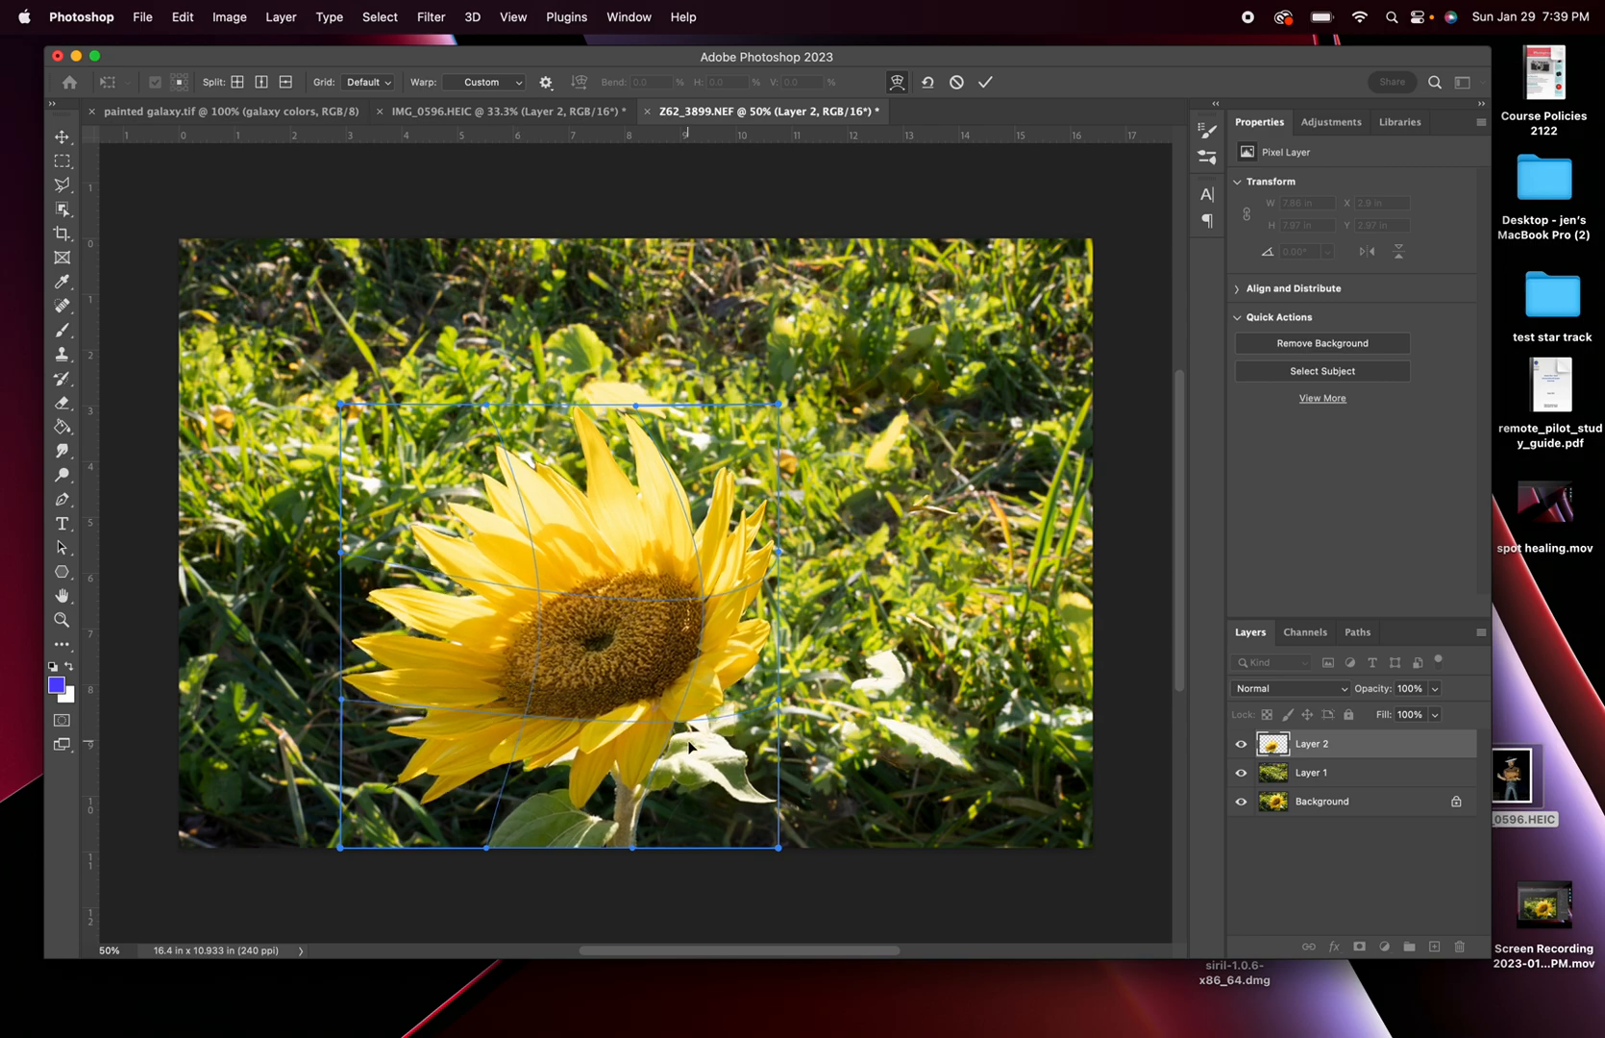
left_click_drag(670, 728, 661, 711)
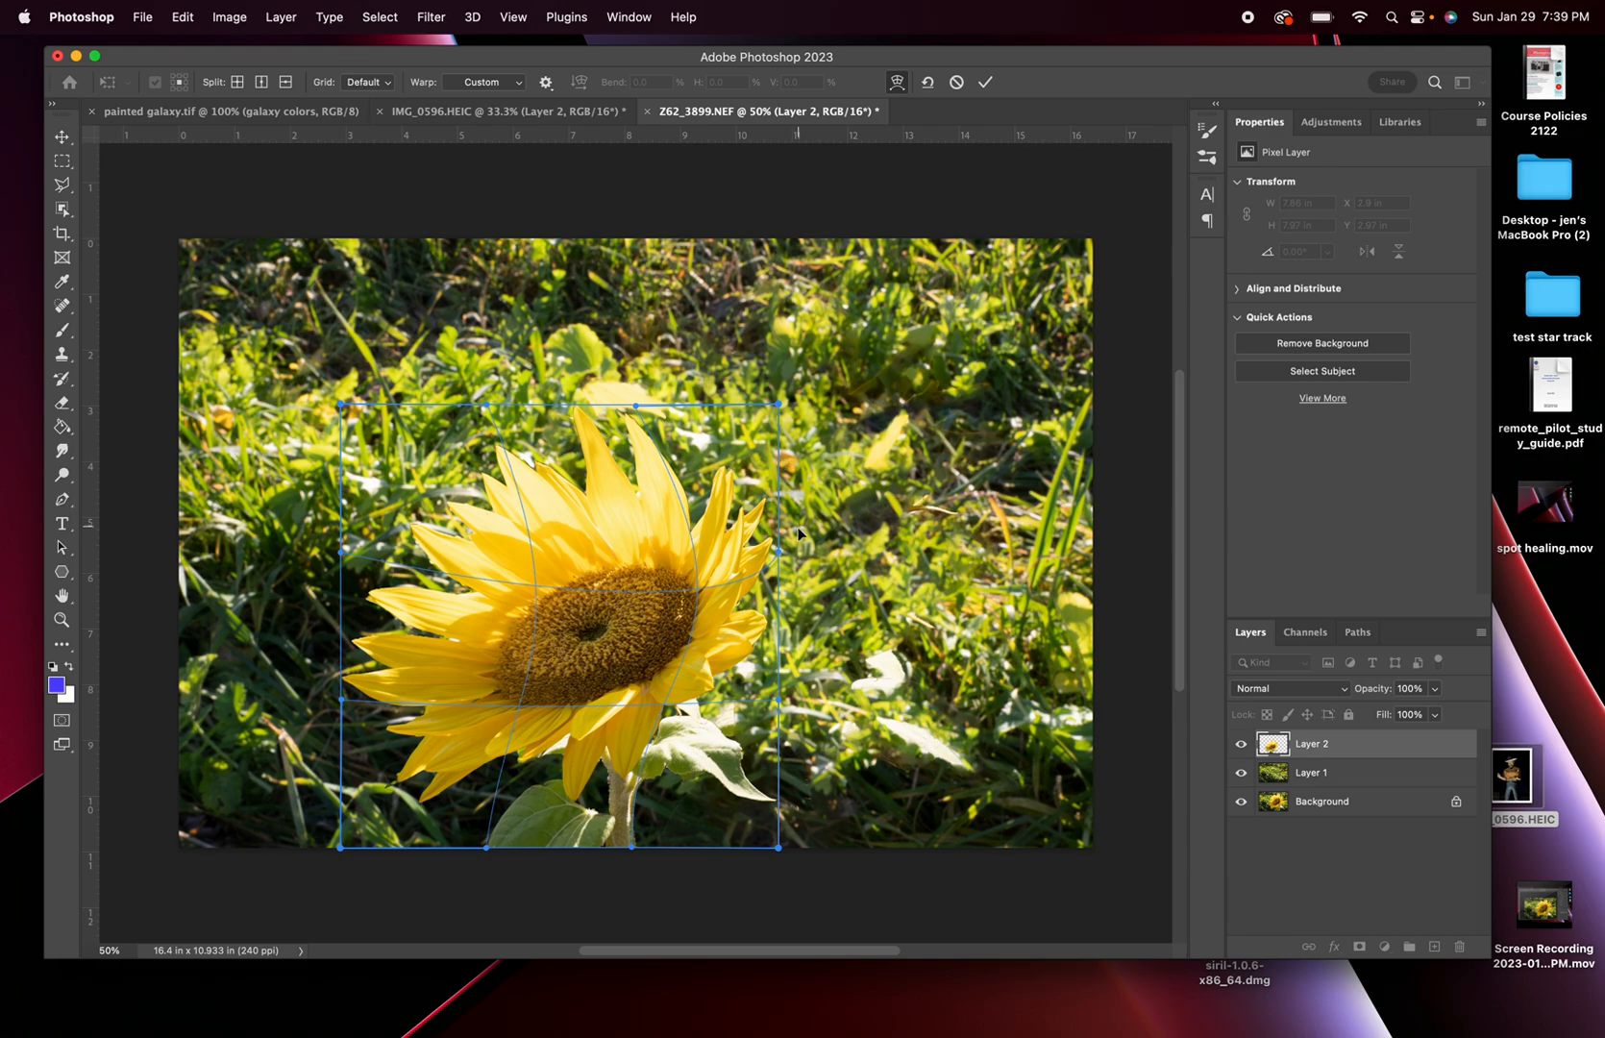
Step: Stretch the warp's right and left edges outward, raise its upper-left corner, shift the flower's centre slightly downward, and apply the warp
left_click_drag(783, 555, 828, 563)
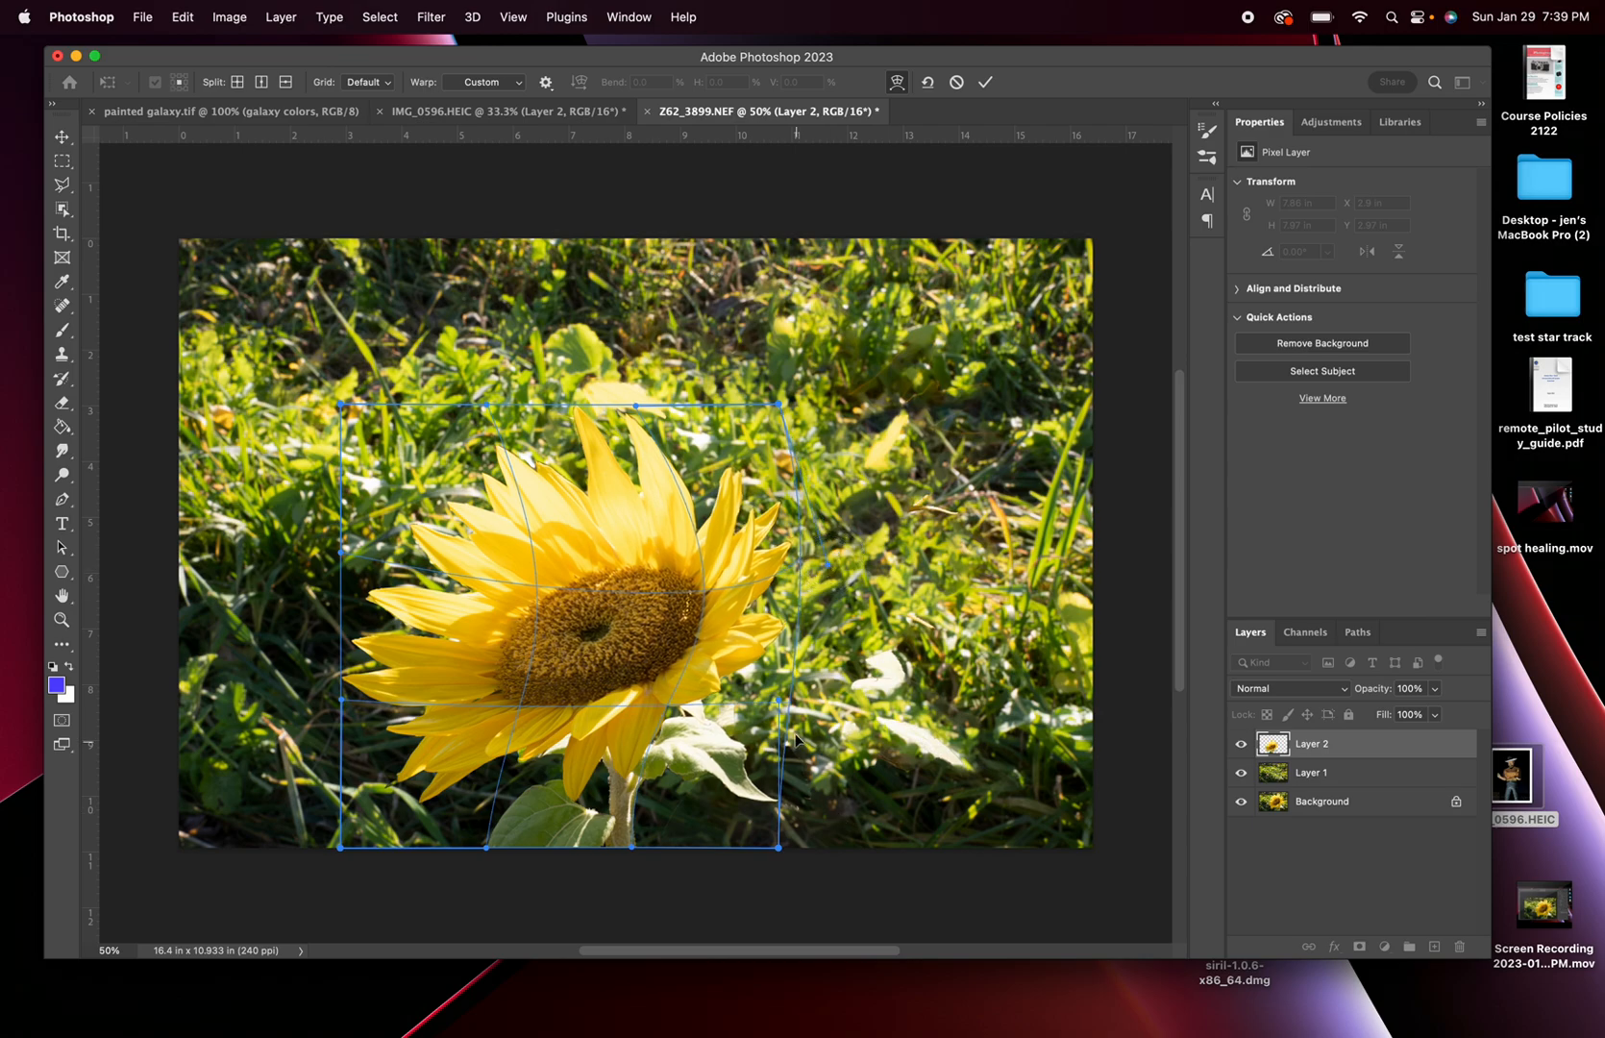
left_click_drag(786, 708, 829, 736)
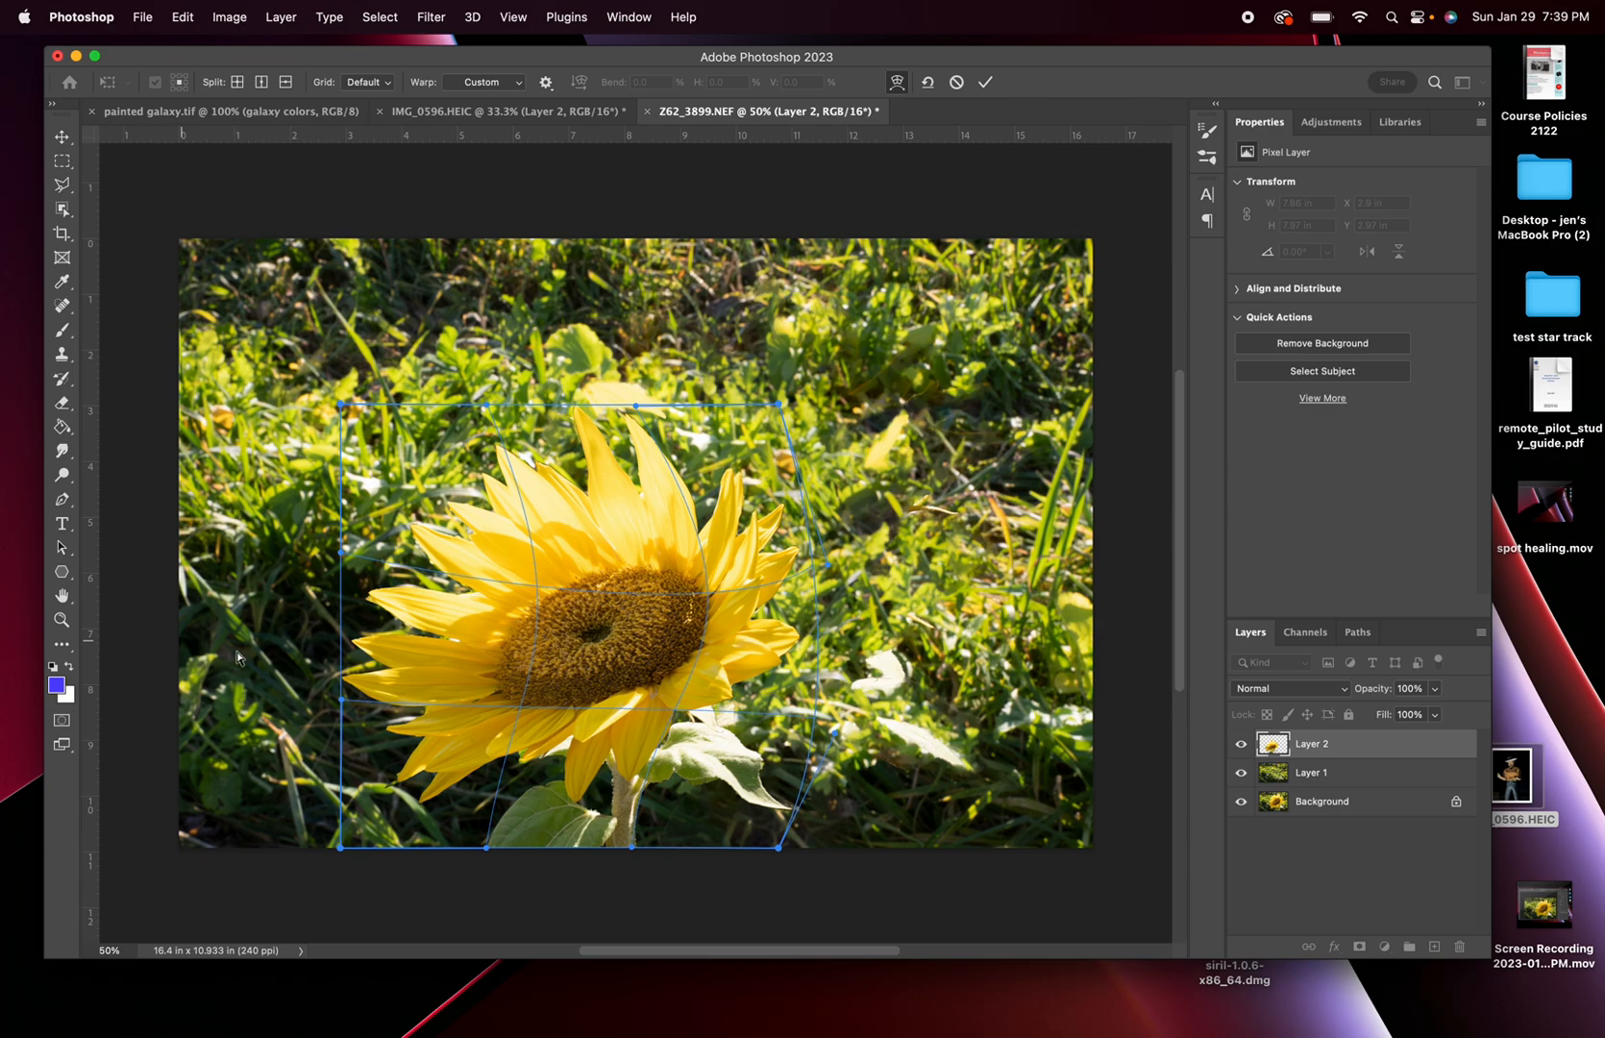
left_click_drag(341, 703, 269, 713)
left_click_drag(338, 411, 348, 341)
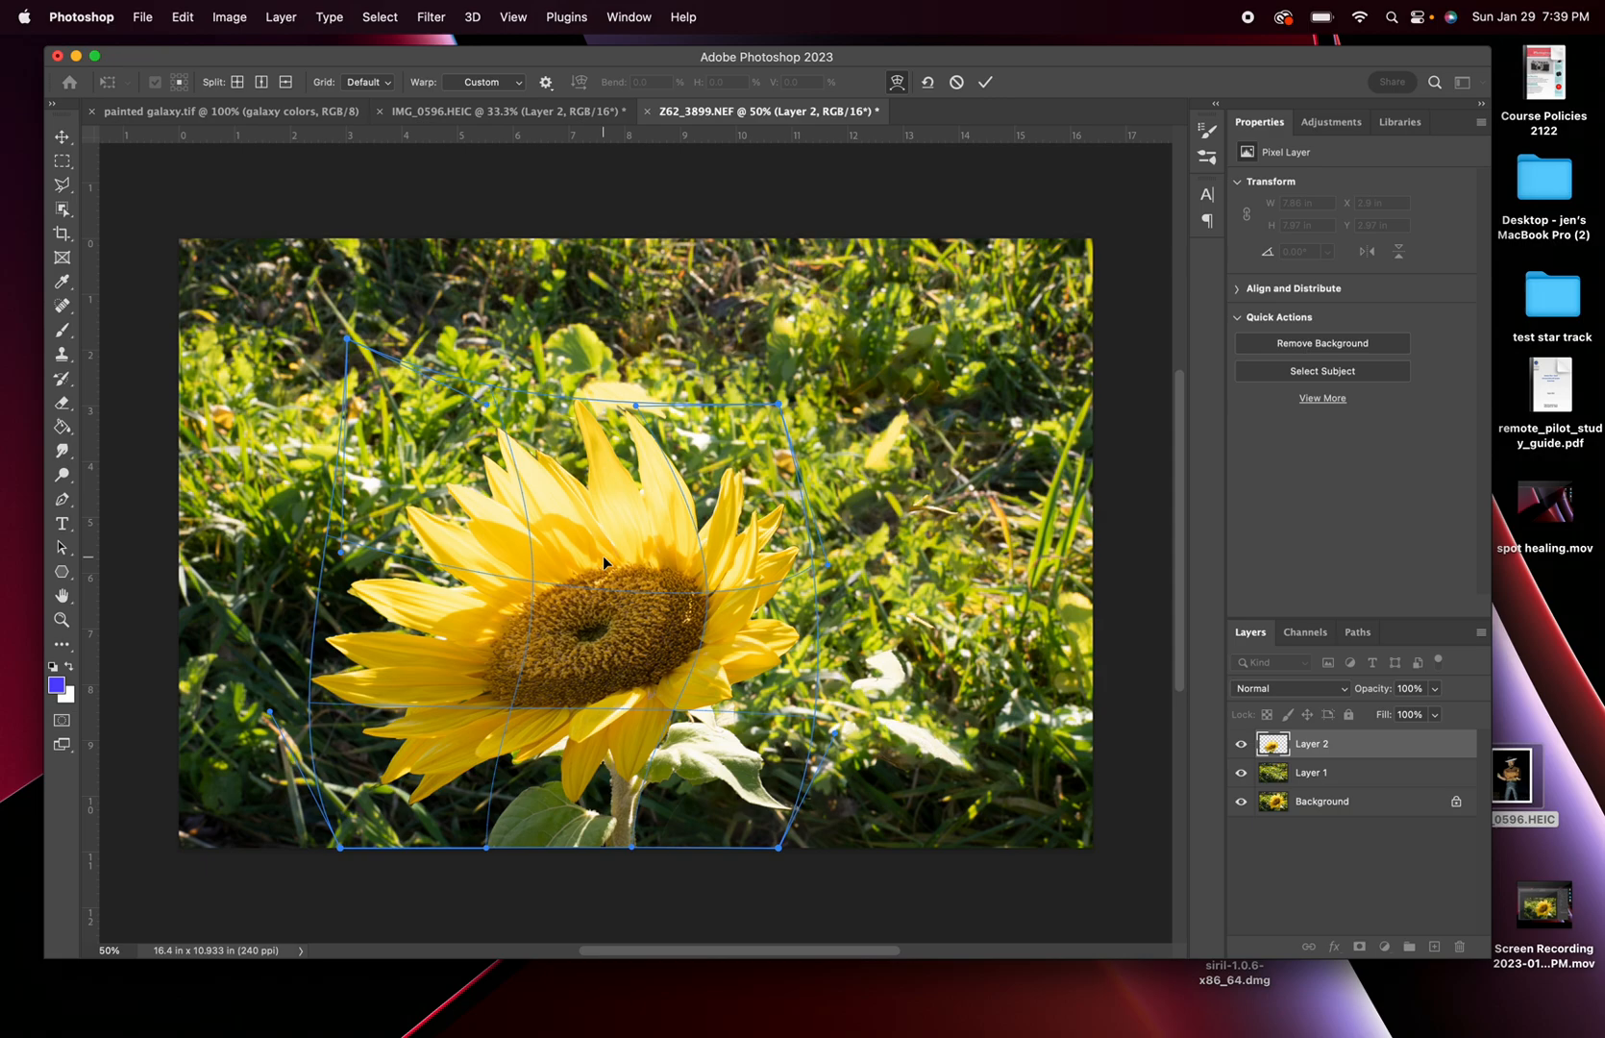
left_click_drag(603, 556, 618, 622)
key("Return")
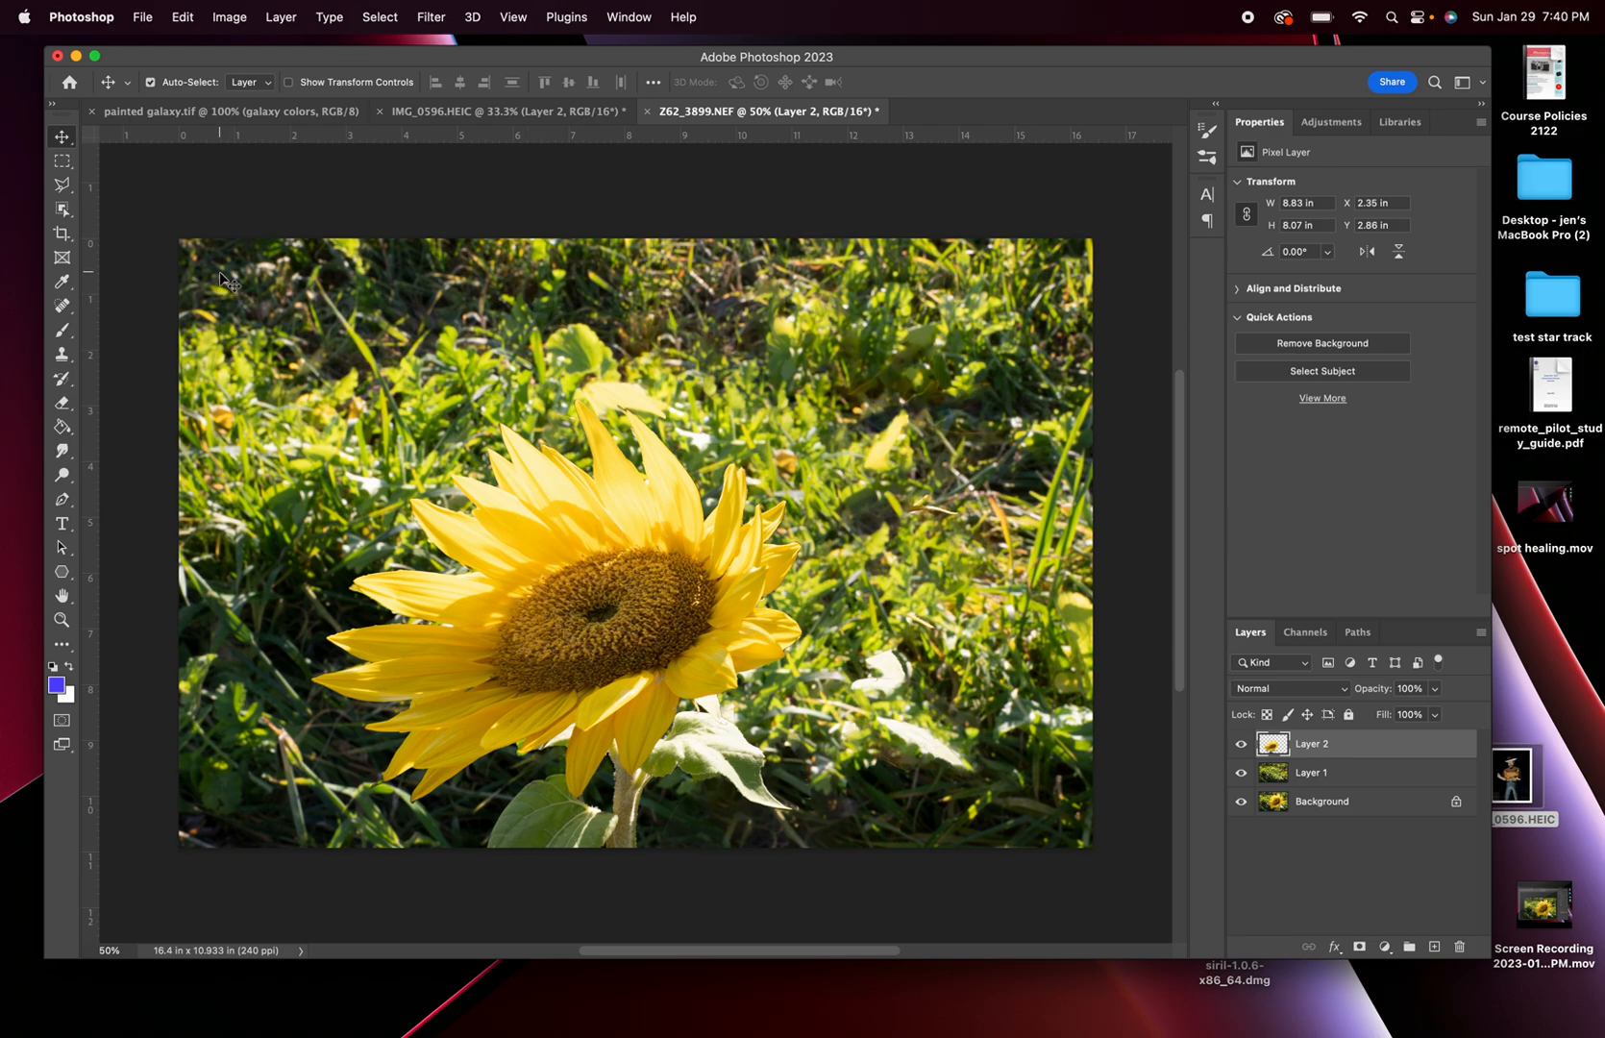
Step: Rotate the sunflower clockwise with Free Transform and reposition it at about X 1.53 in, Y 3.27 in
key("super+t")
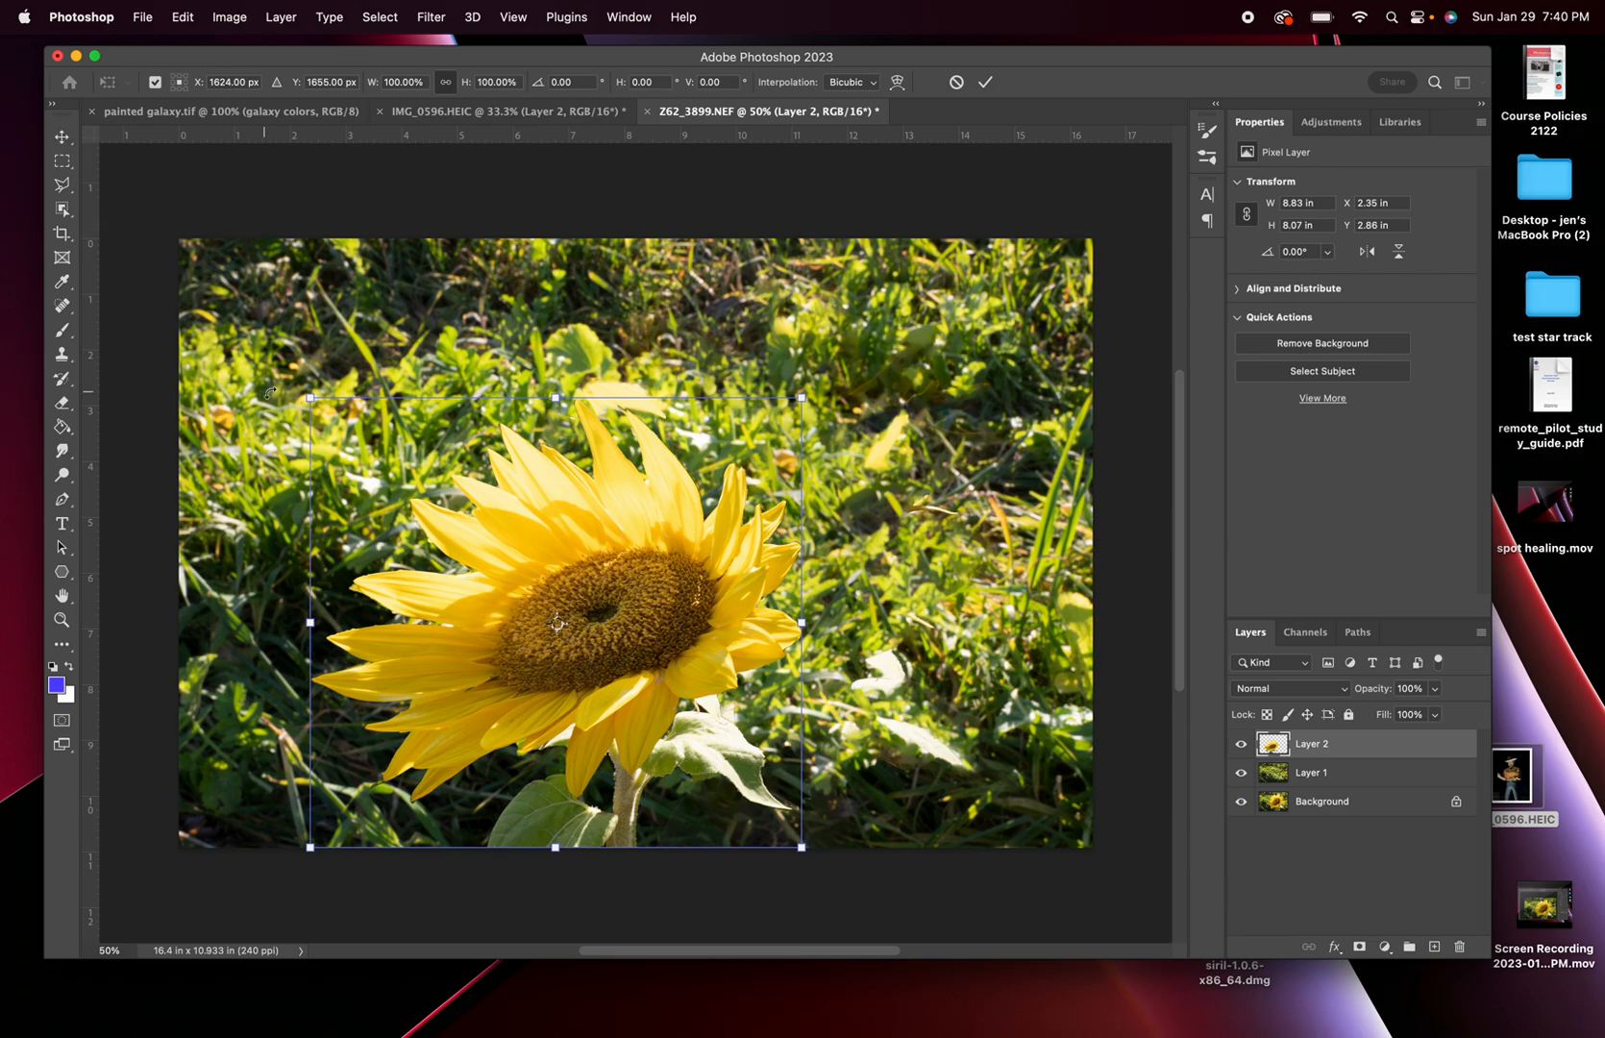
left_click_drag(304, 381, 402, 336)
left_click_drag(577, 623, 534, 630)
key("Return")
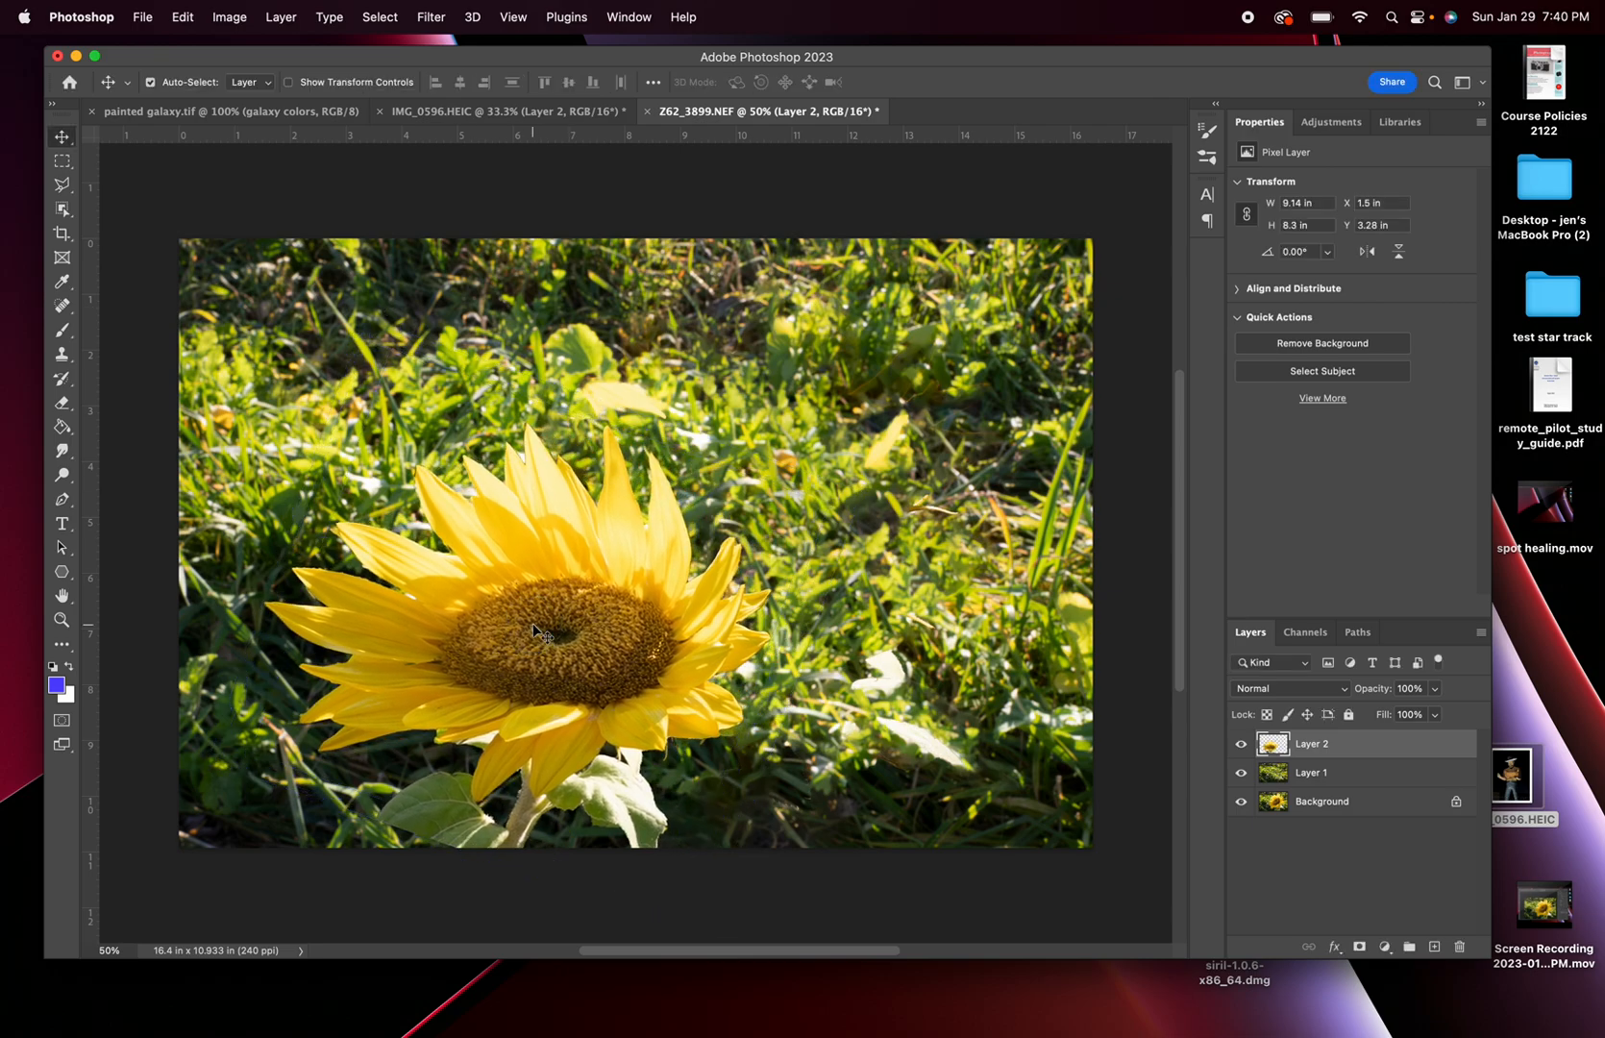
left_click_drag(538, 635, 548, 637)
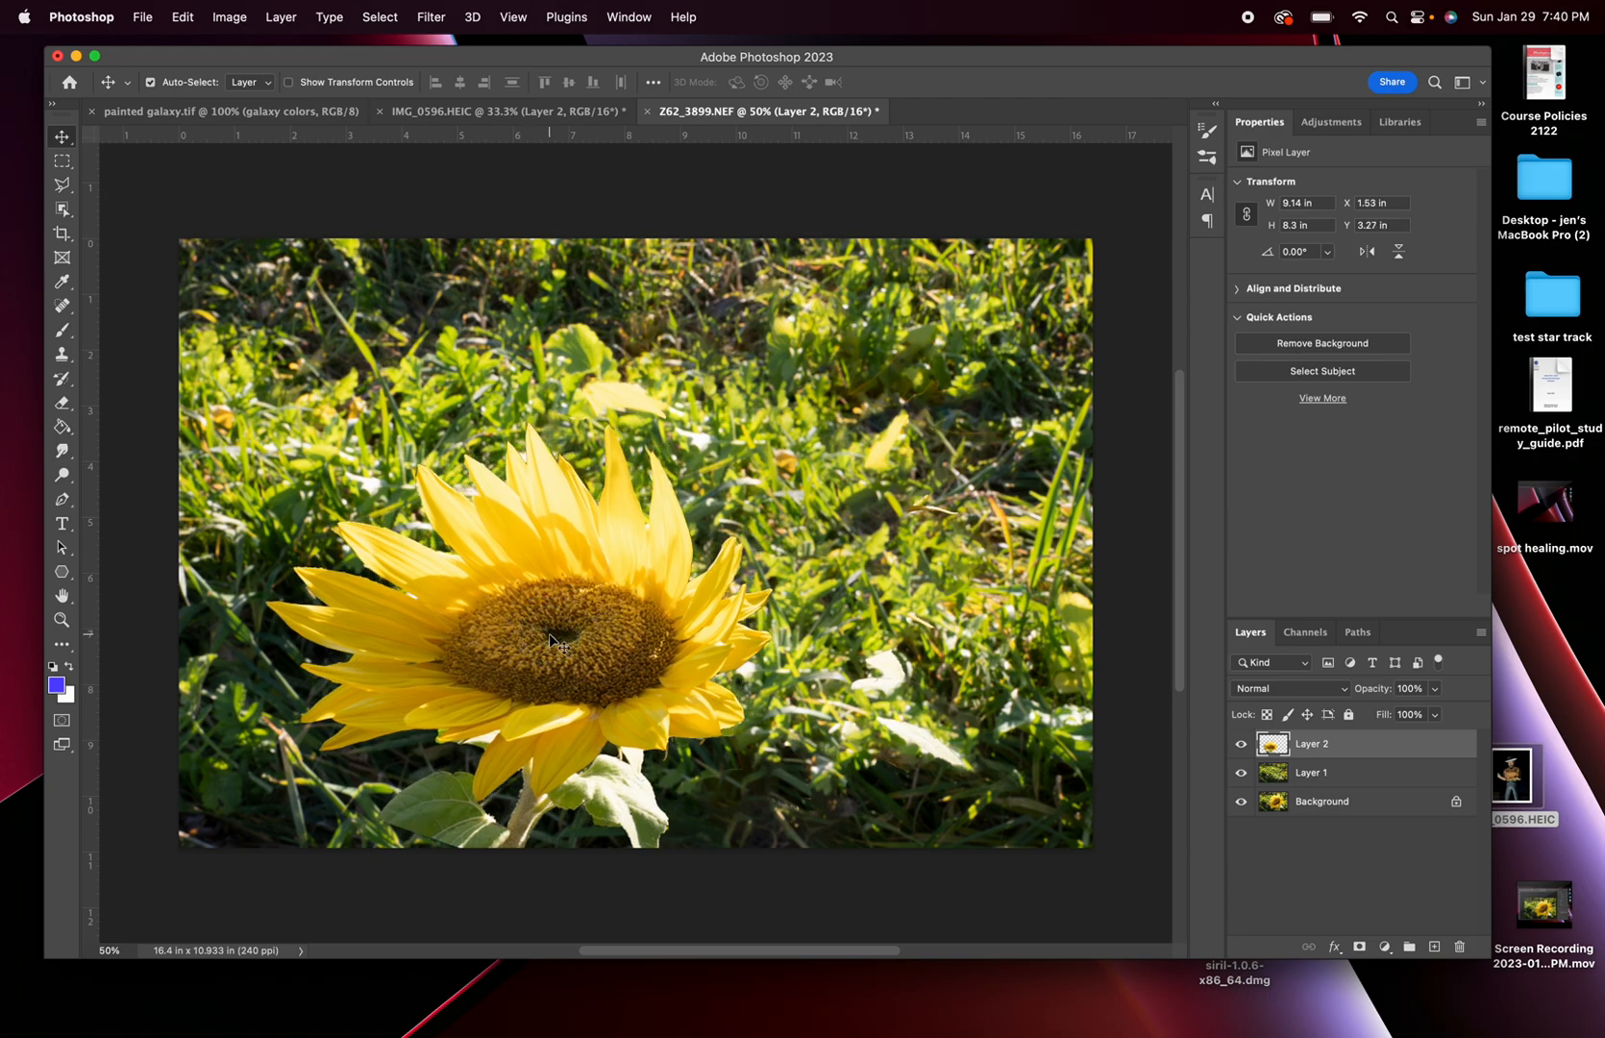
Step: Start a Puppet Warp on the sunflower and anchor the seed disc with four pins
left_click(185, 18)
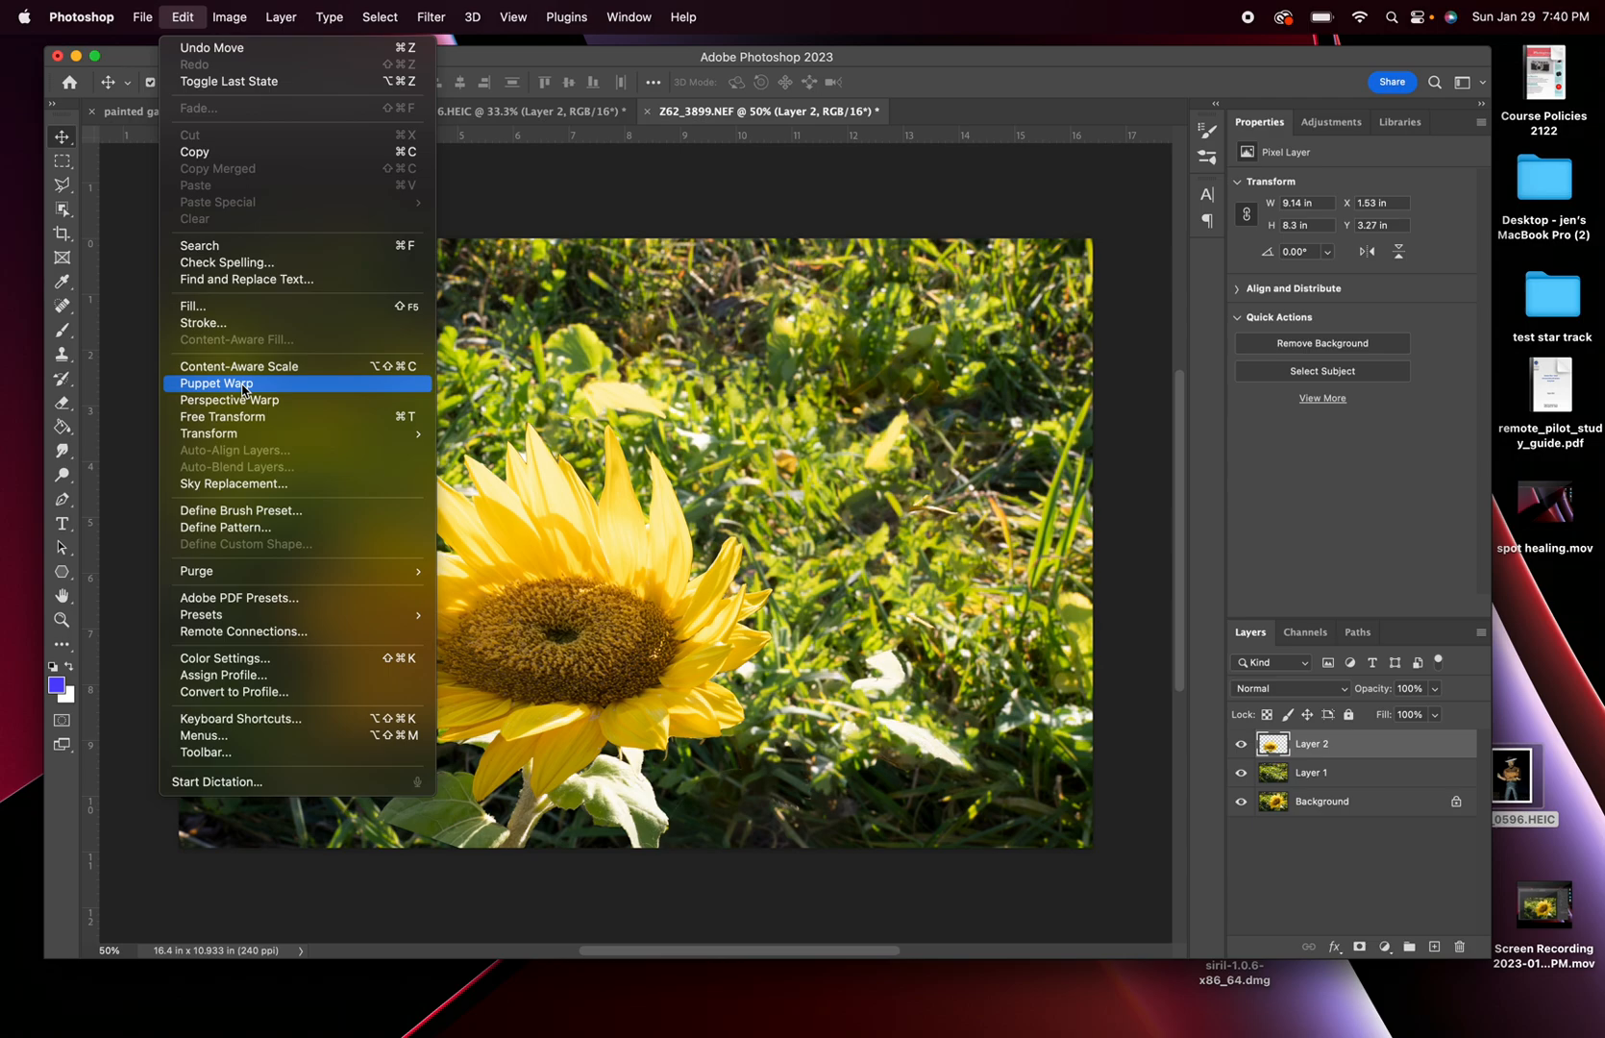
left_click(244, 388)
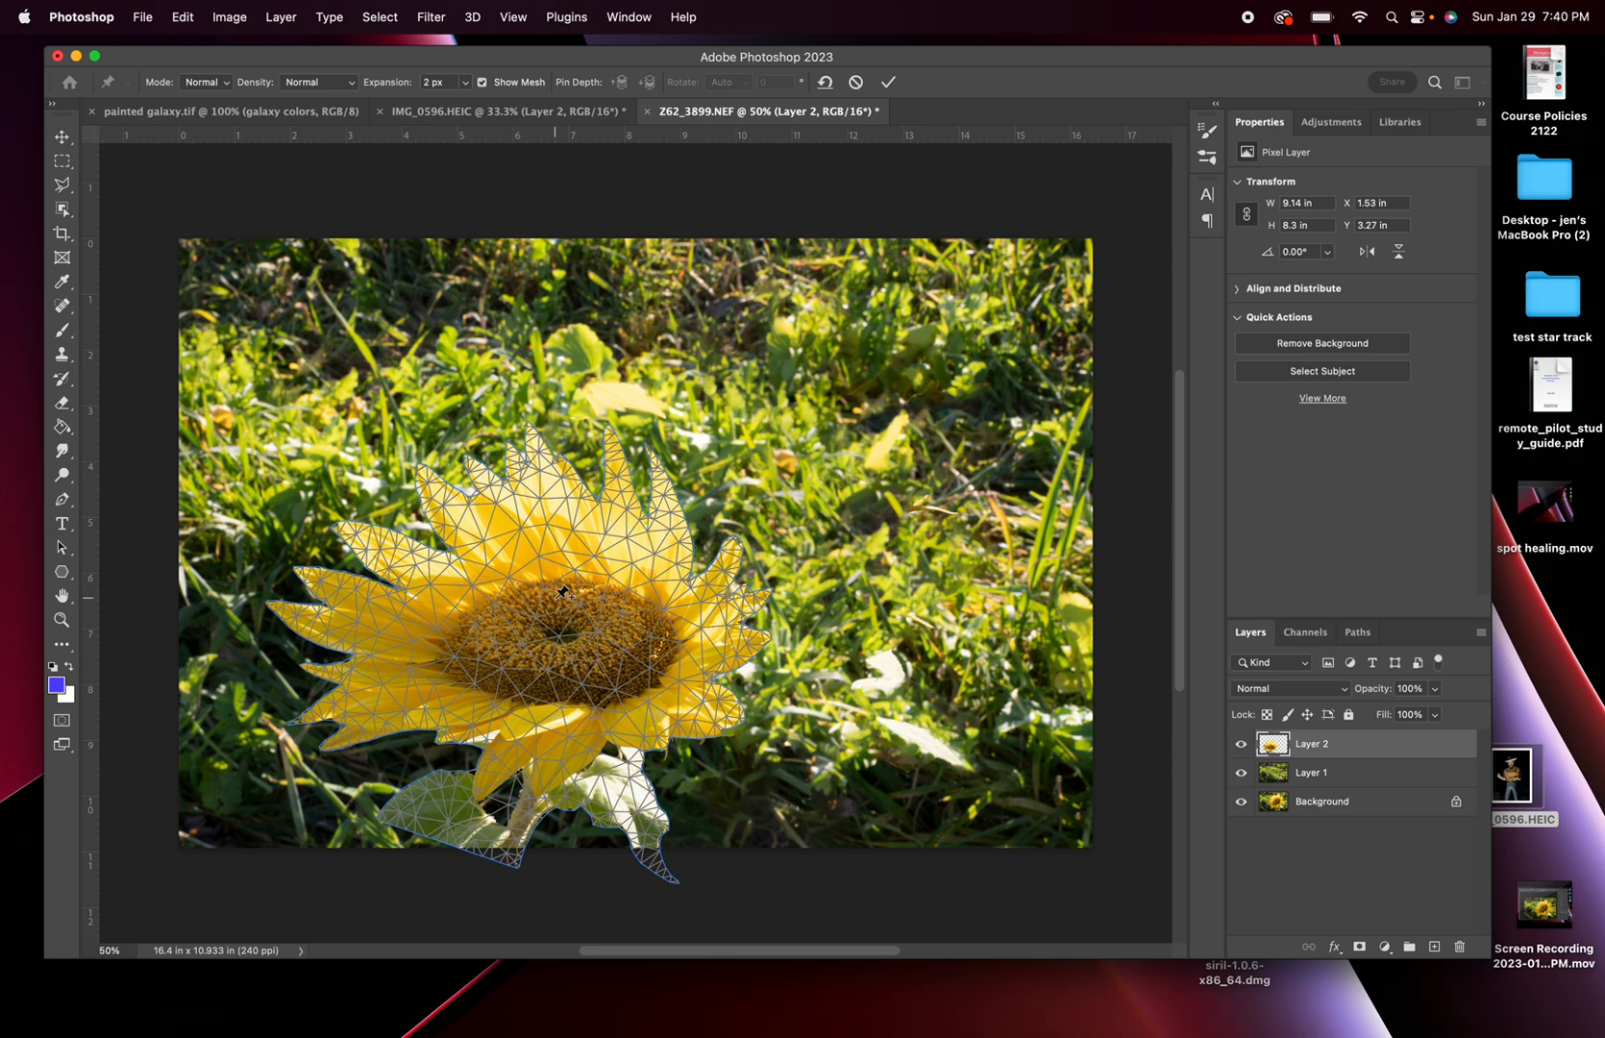
left_click(591, 599)
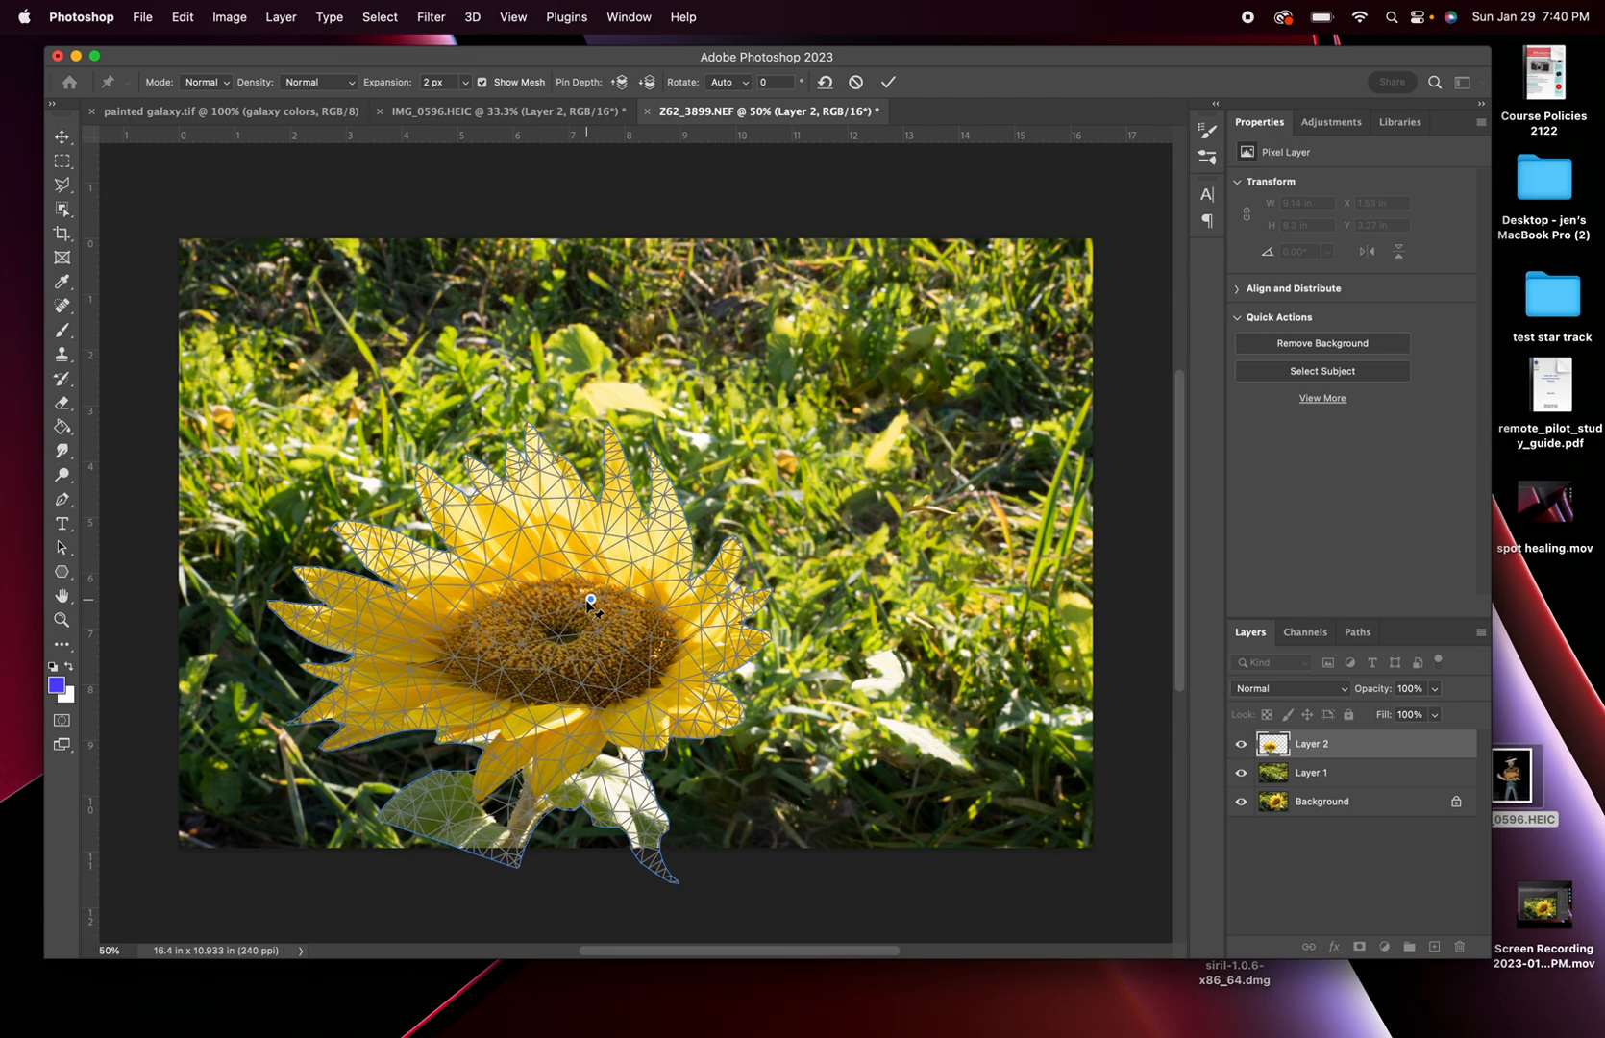
left_click(514, 643)
left_click(608, 658)
left_click(536, 609)
Step: Pin the petals along the flower's upper and right sides and pull them outward to lengthen and spread them
left_click_drag(552, 475, 572, 382)
left_click_drag(672, 468, 766, 422)
mouse_move(668, 426)
left_mouse_down()
mouse_move(663, 365)
mouse_move(706, 264)
mouse_move(656, 411)
left_mouse_up()
left_click_drag(751, 573, 784, 549)
left_click_drag(790, 627, 829, 675)
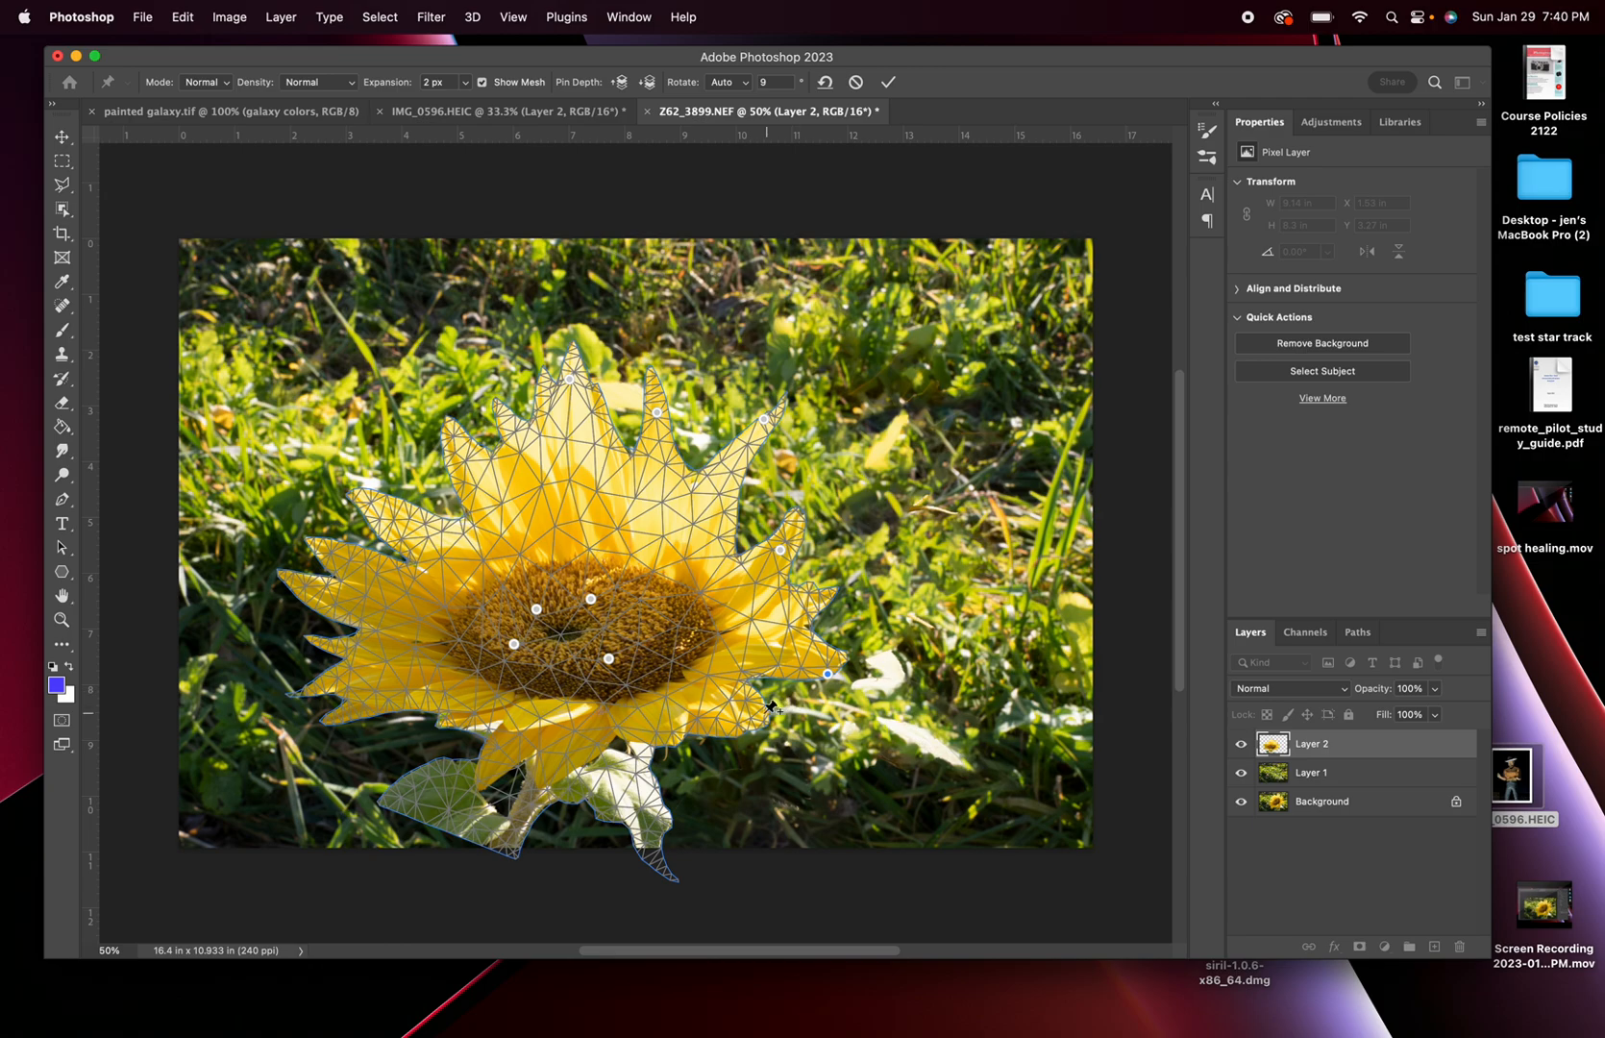
left_click_drag(742, 711, 786, 744)
Step: Pull the lower-left leaf down and the left petals upward with further pins, and apply the Puppet Warp
left_click_drag(416, 776, 449, 853)
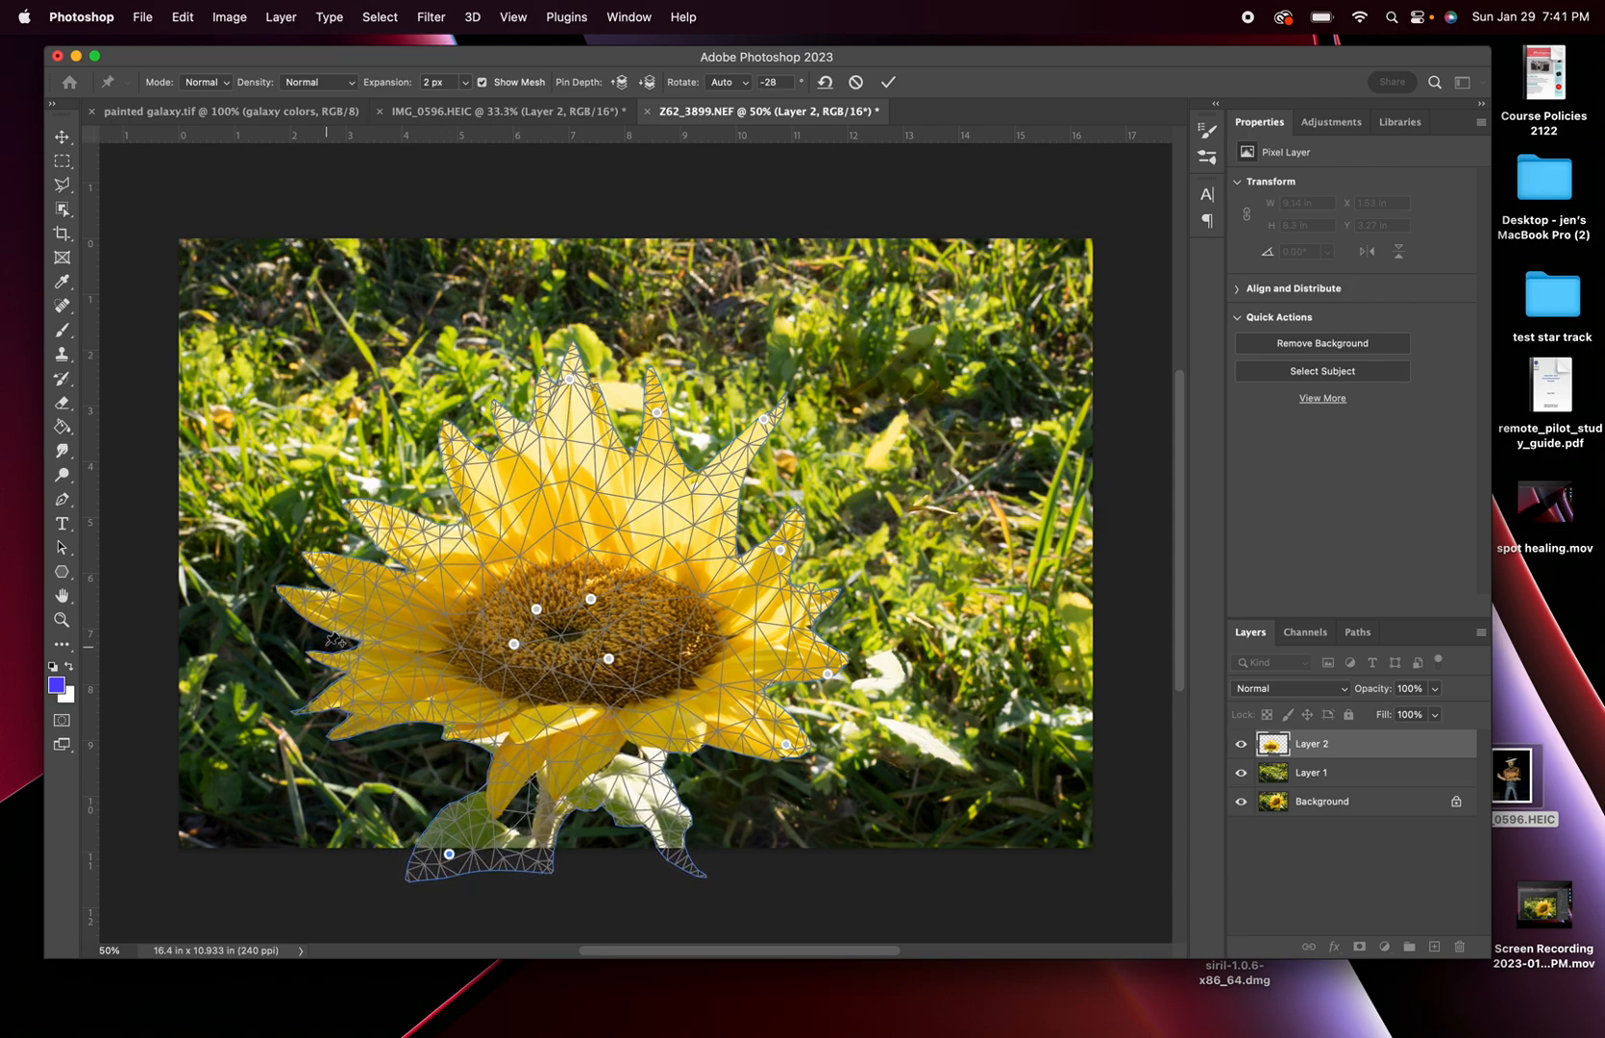
left_click_drag(327, 608, 316, 551)
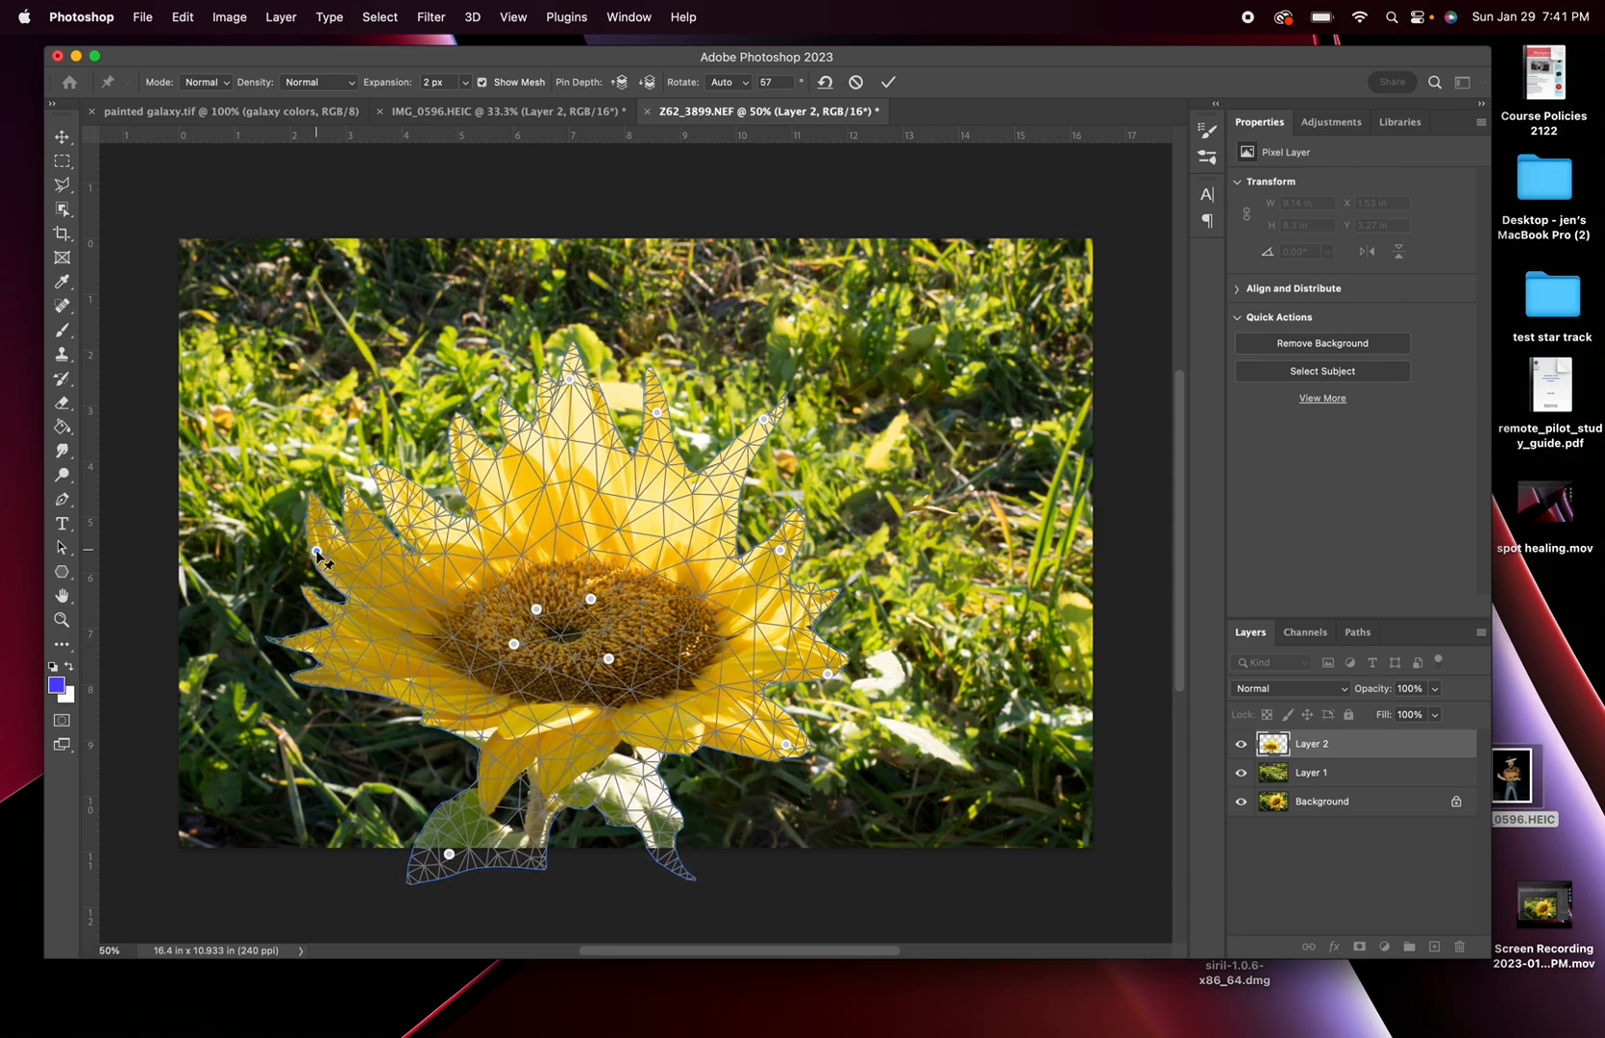
mouse_move(331, 674)
left_mouse_down()
mouse_move(307, 641)
mouse_move(329, 666)
left_mouse_up()
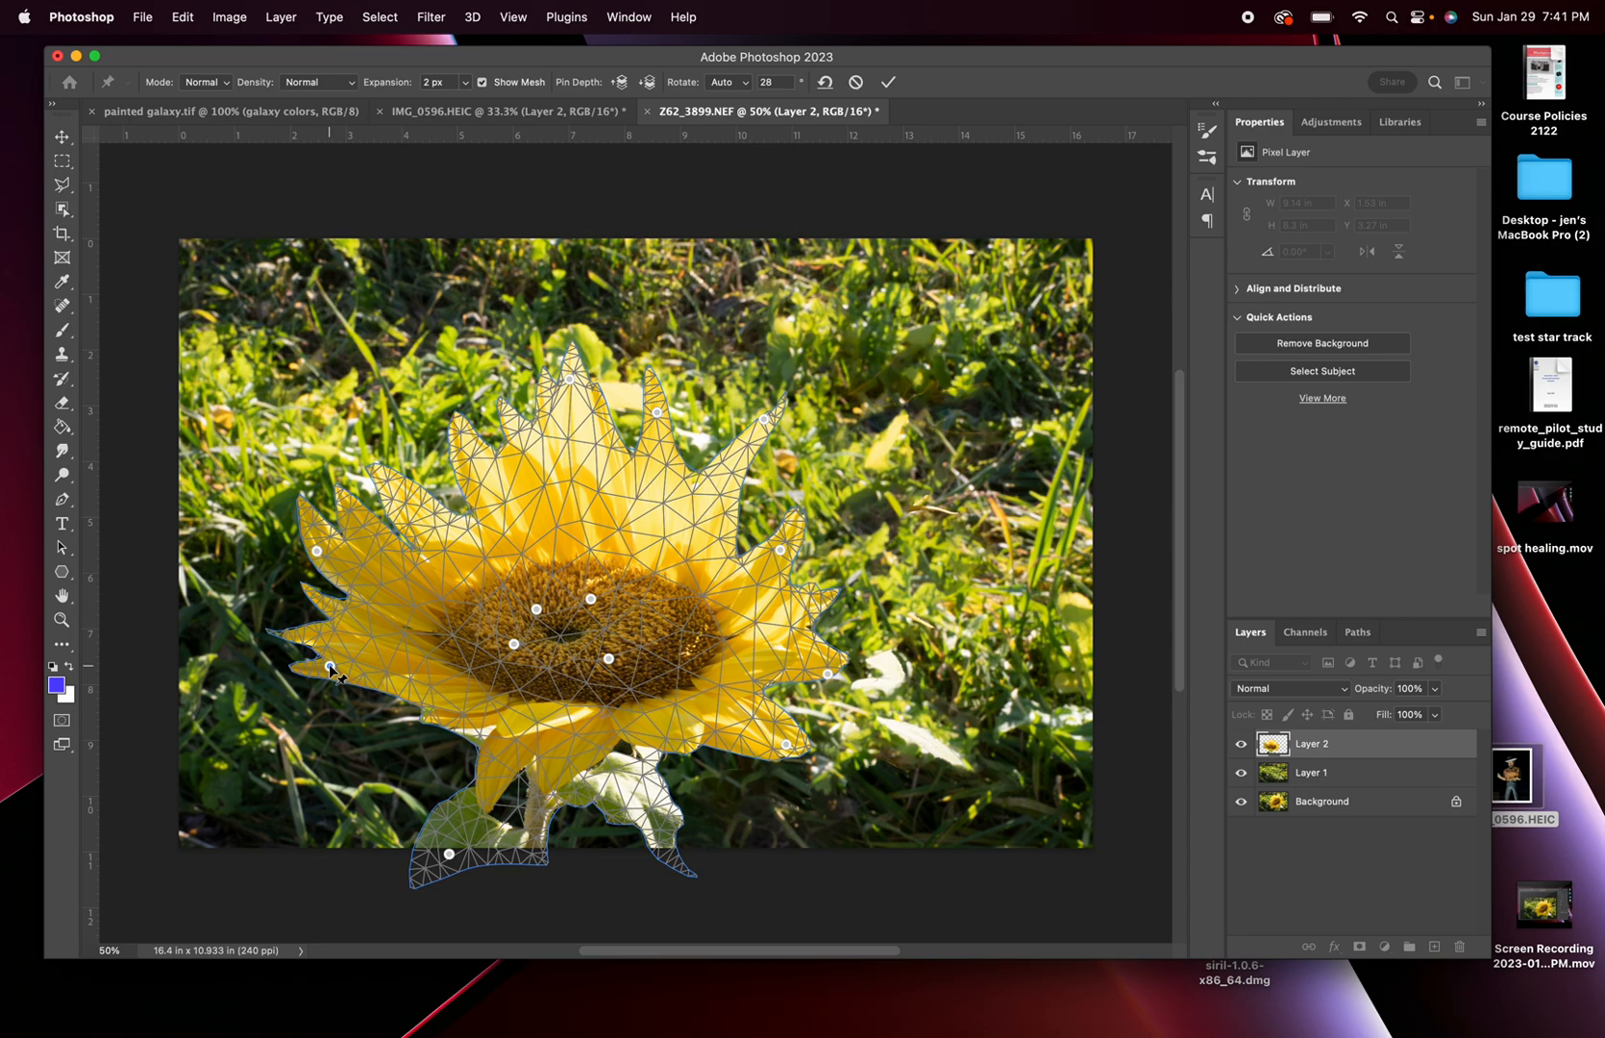
key("Return")
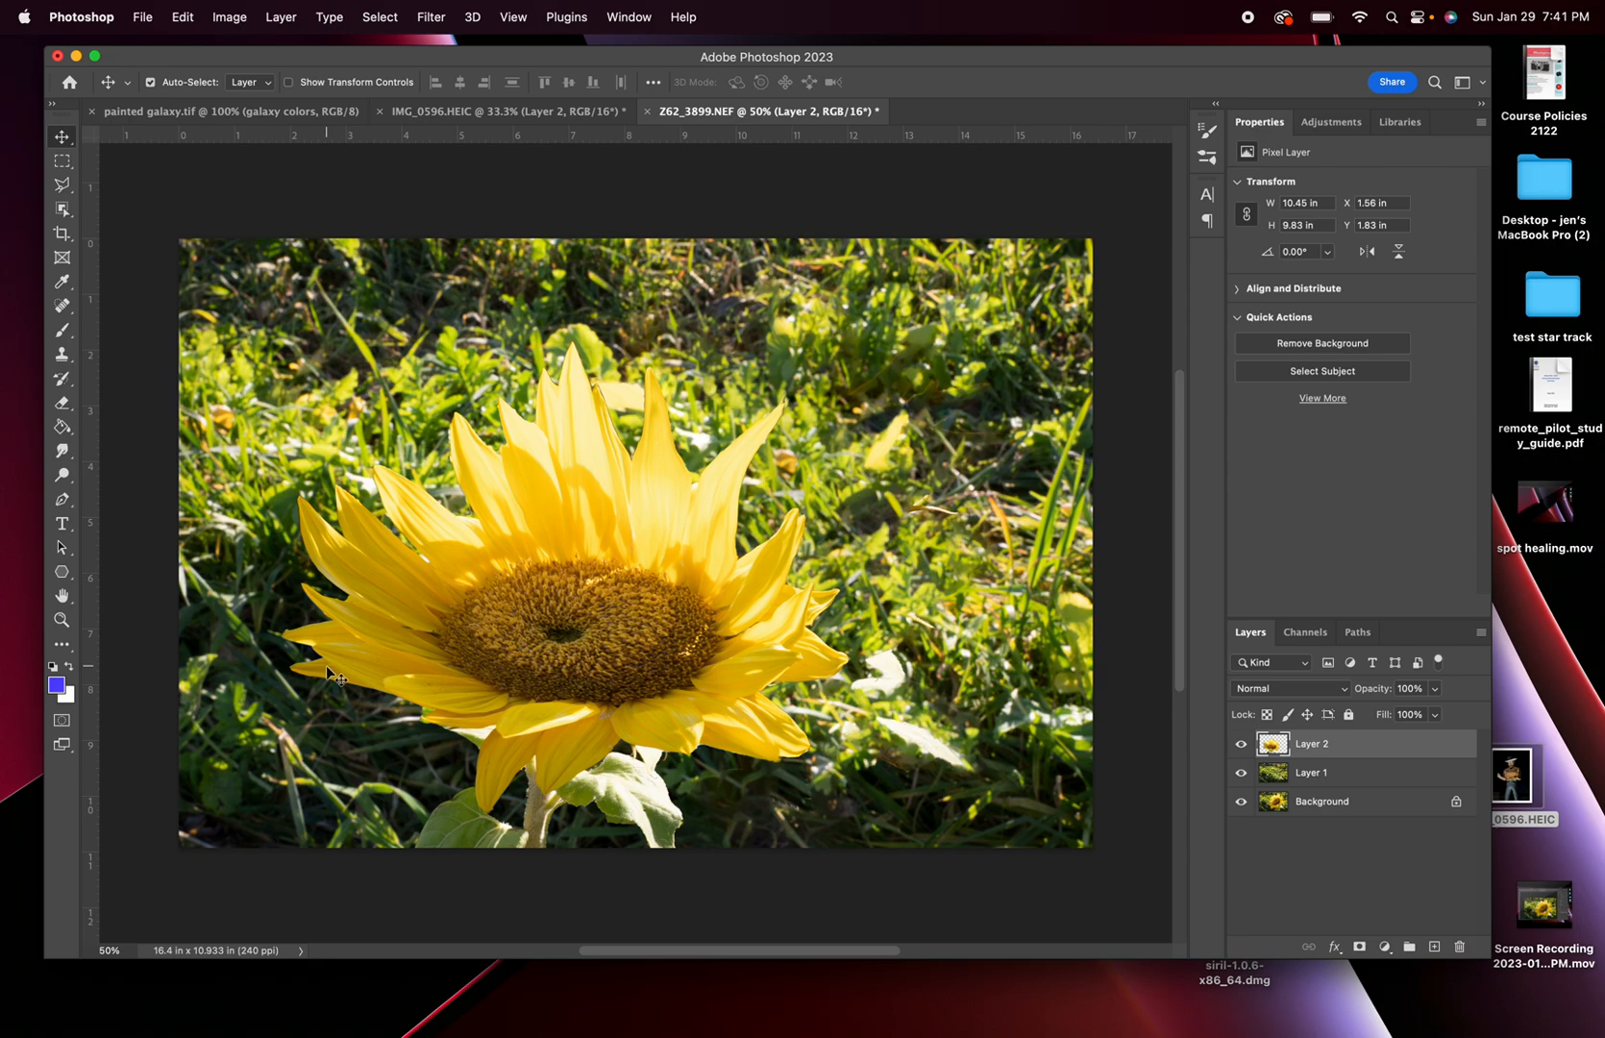
Step: Duplicate the sunflower layer, rotate the copy about 1.31° and place it right of the original at about X 7.6 in, Y 1.83 in
key("super+j")
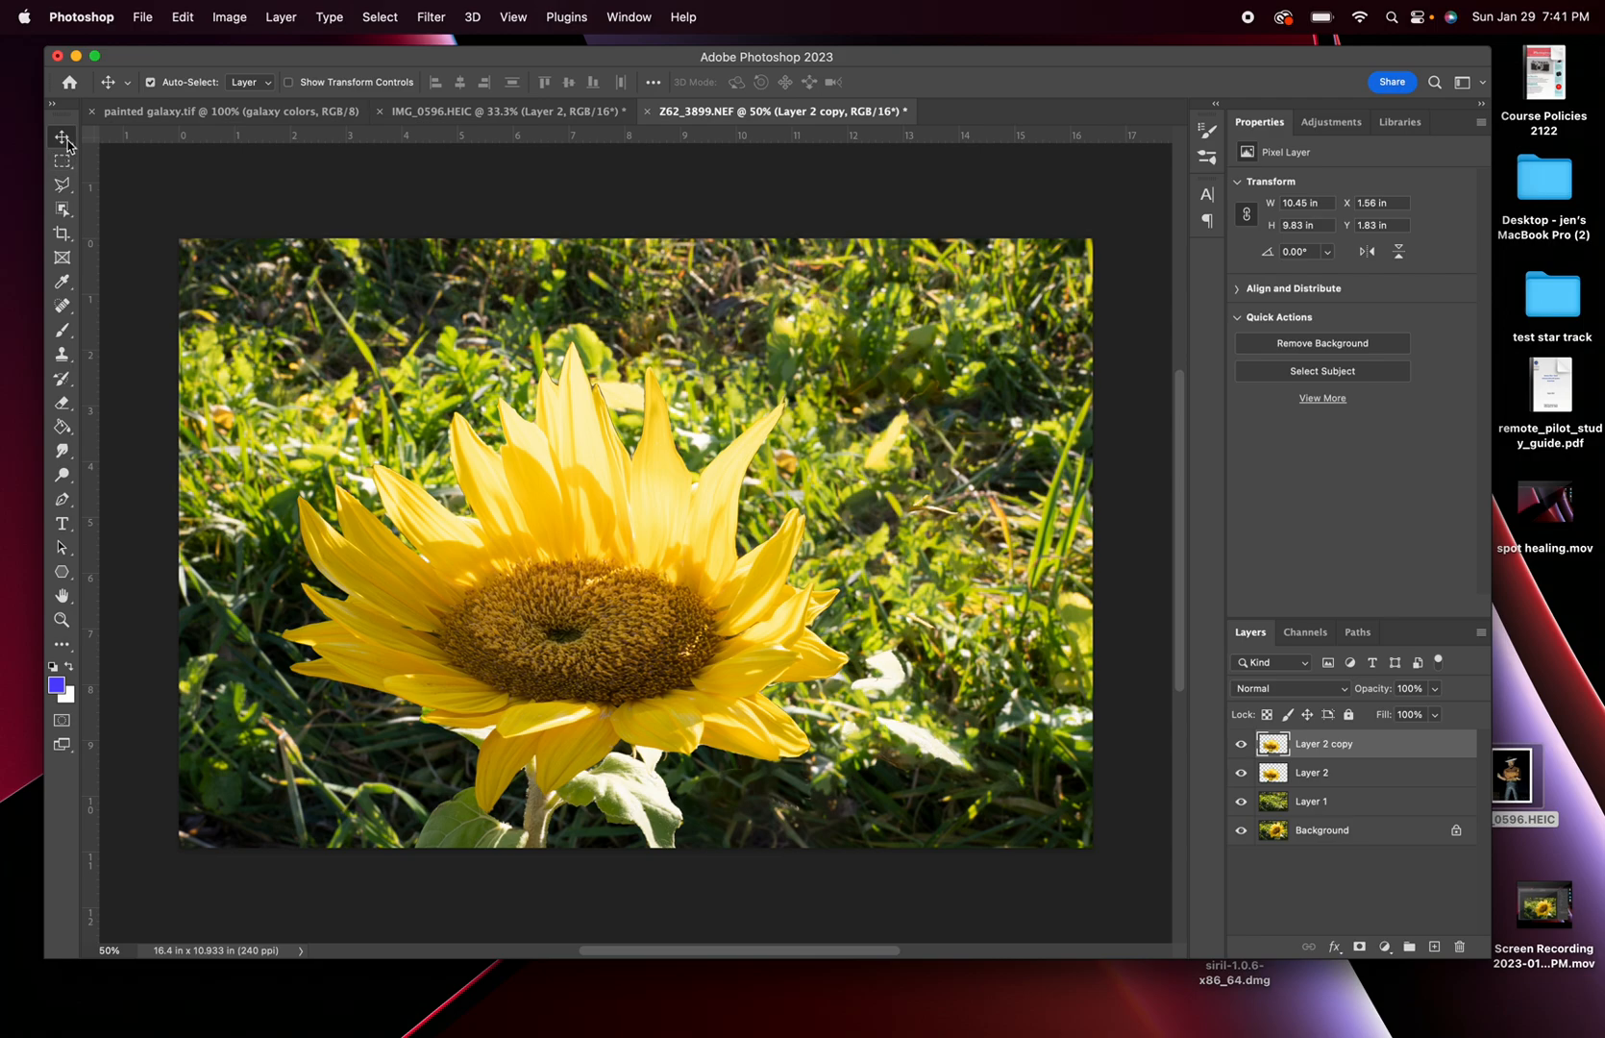
left_click_drag(607, 567, 844, 534)
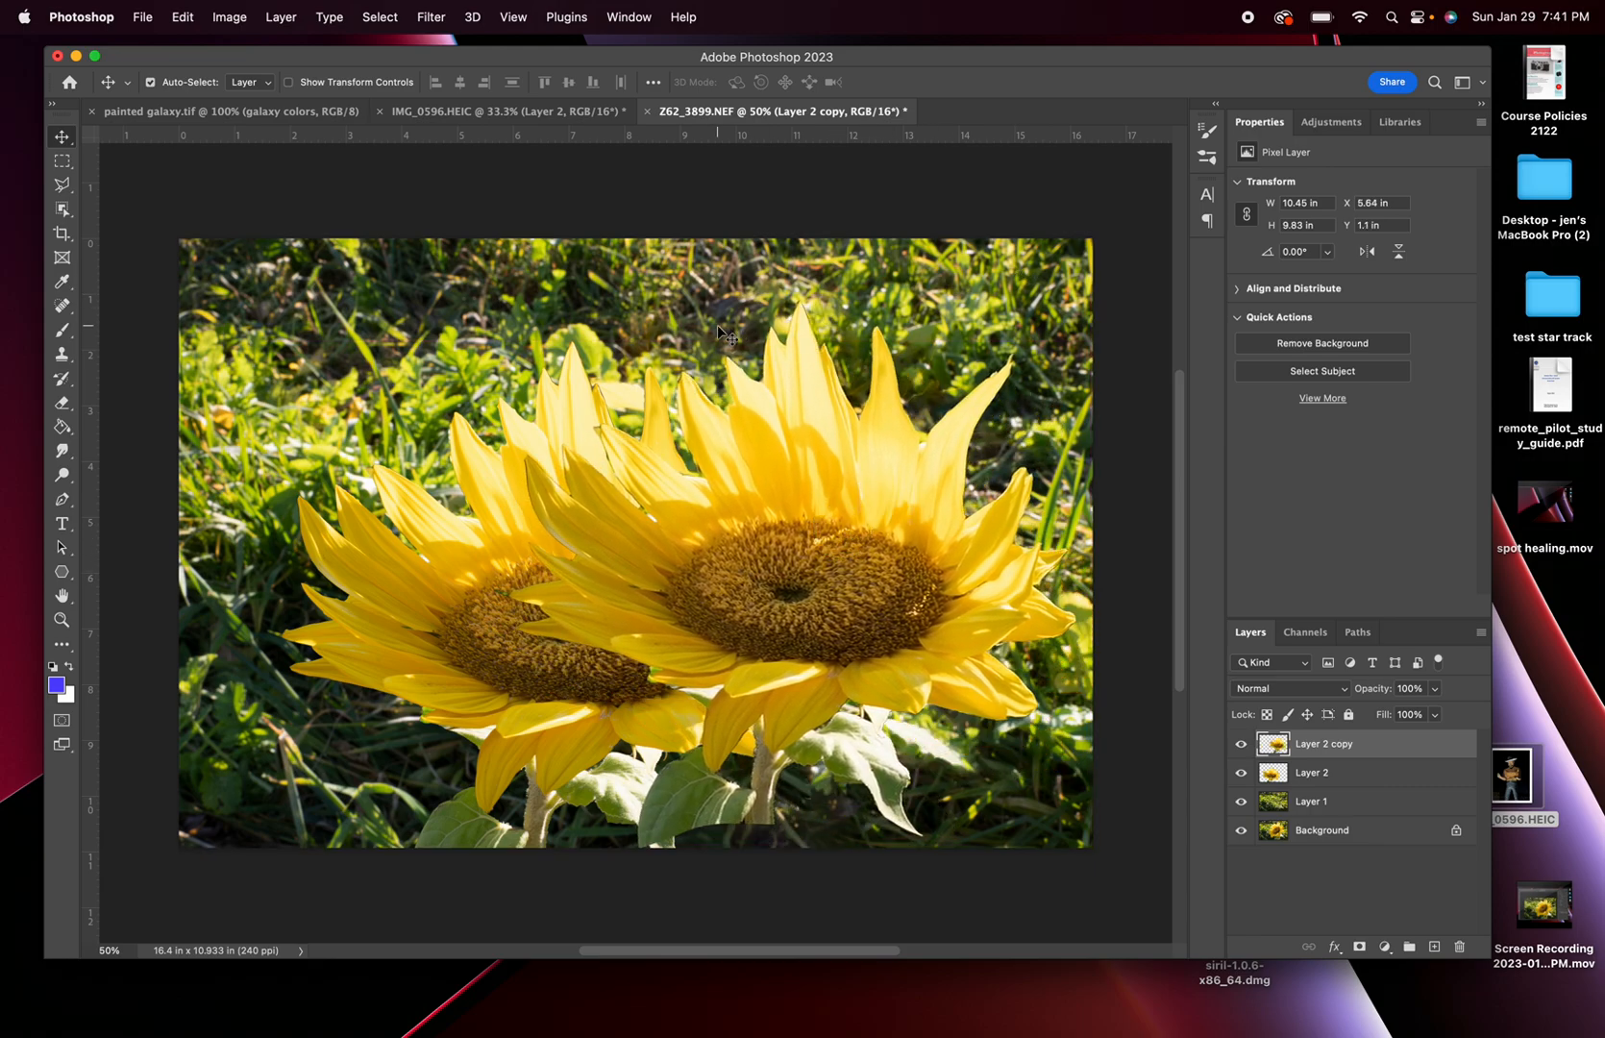
key("super+t")
left_click_drag(473, 271, 336, 337)
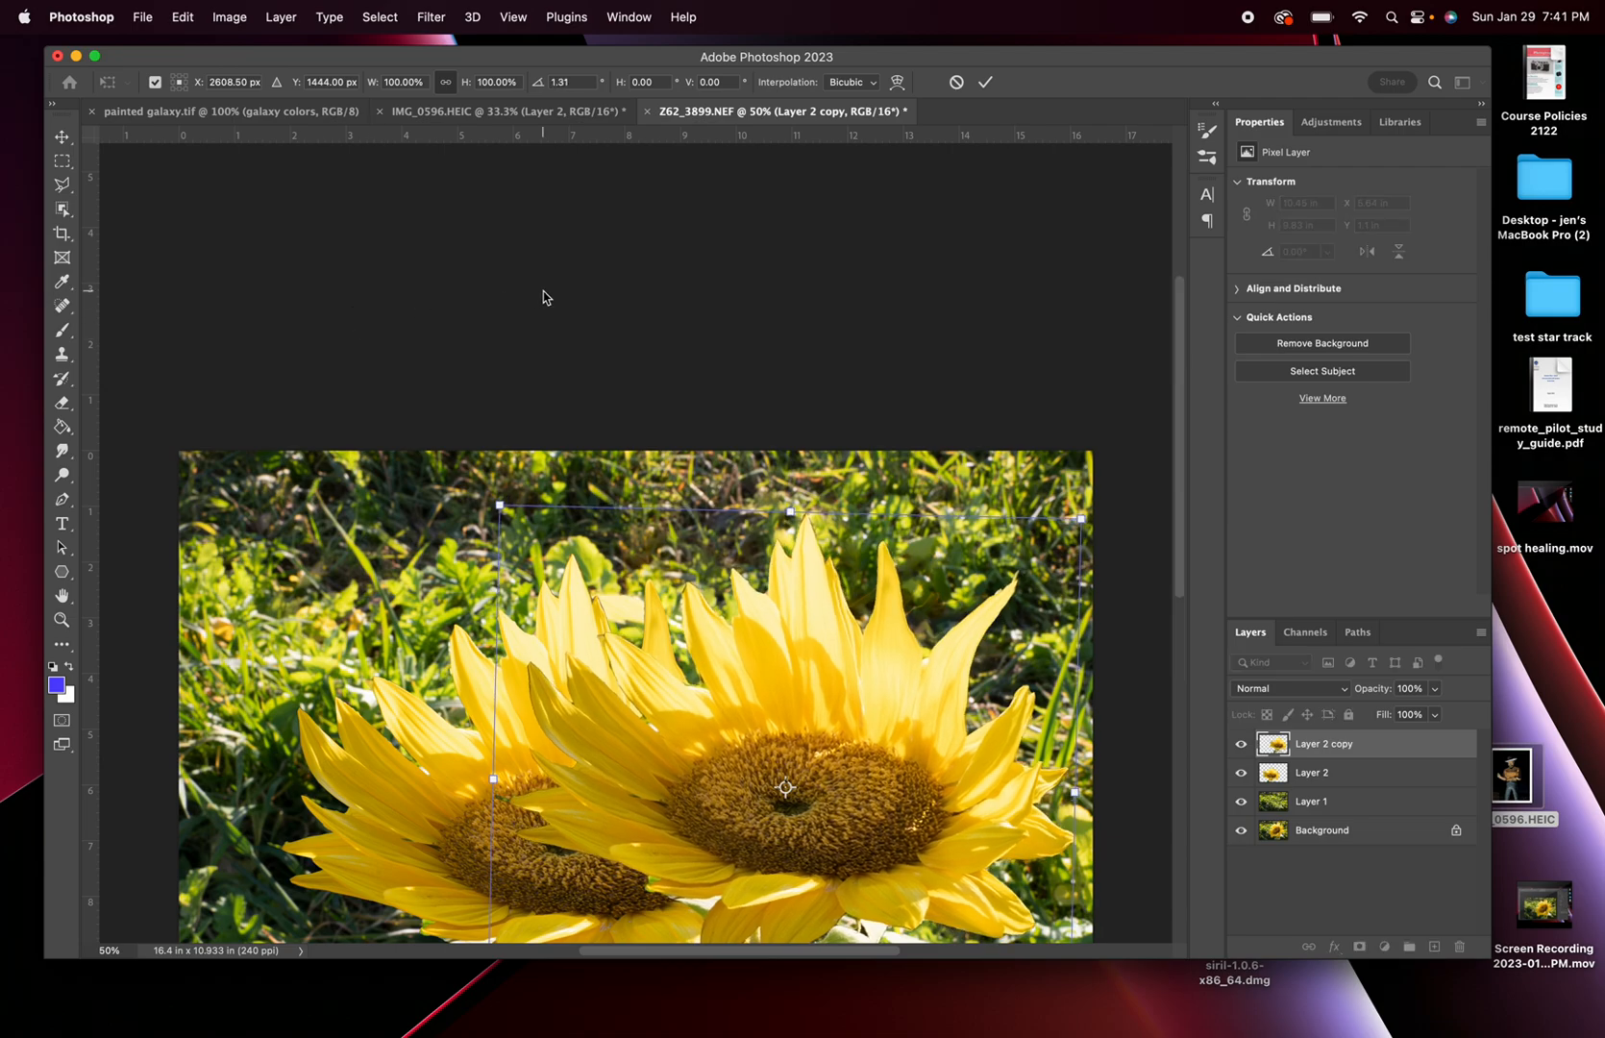
scroll(544, 295, "down", 5)
left_click_drag(762, 535, 871, 574)
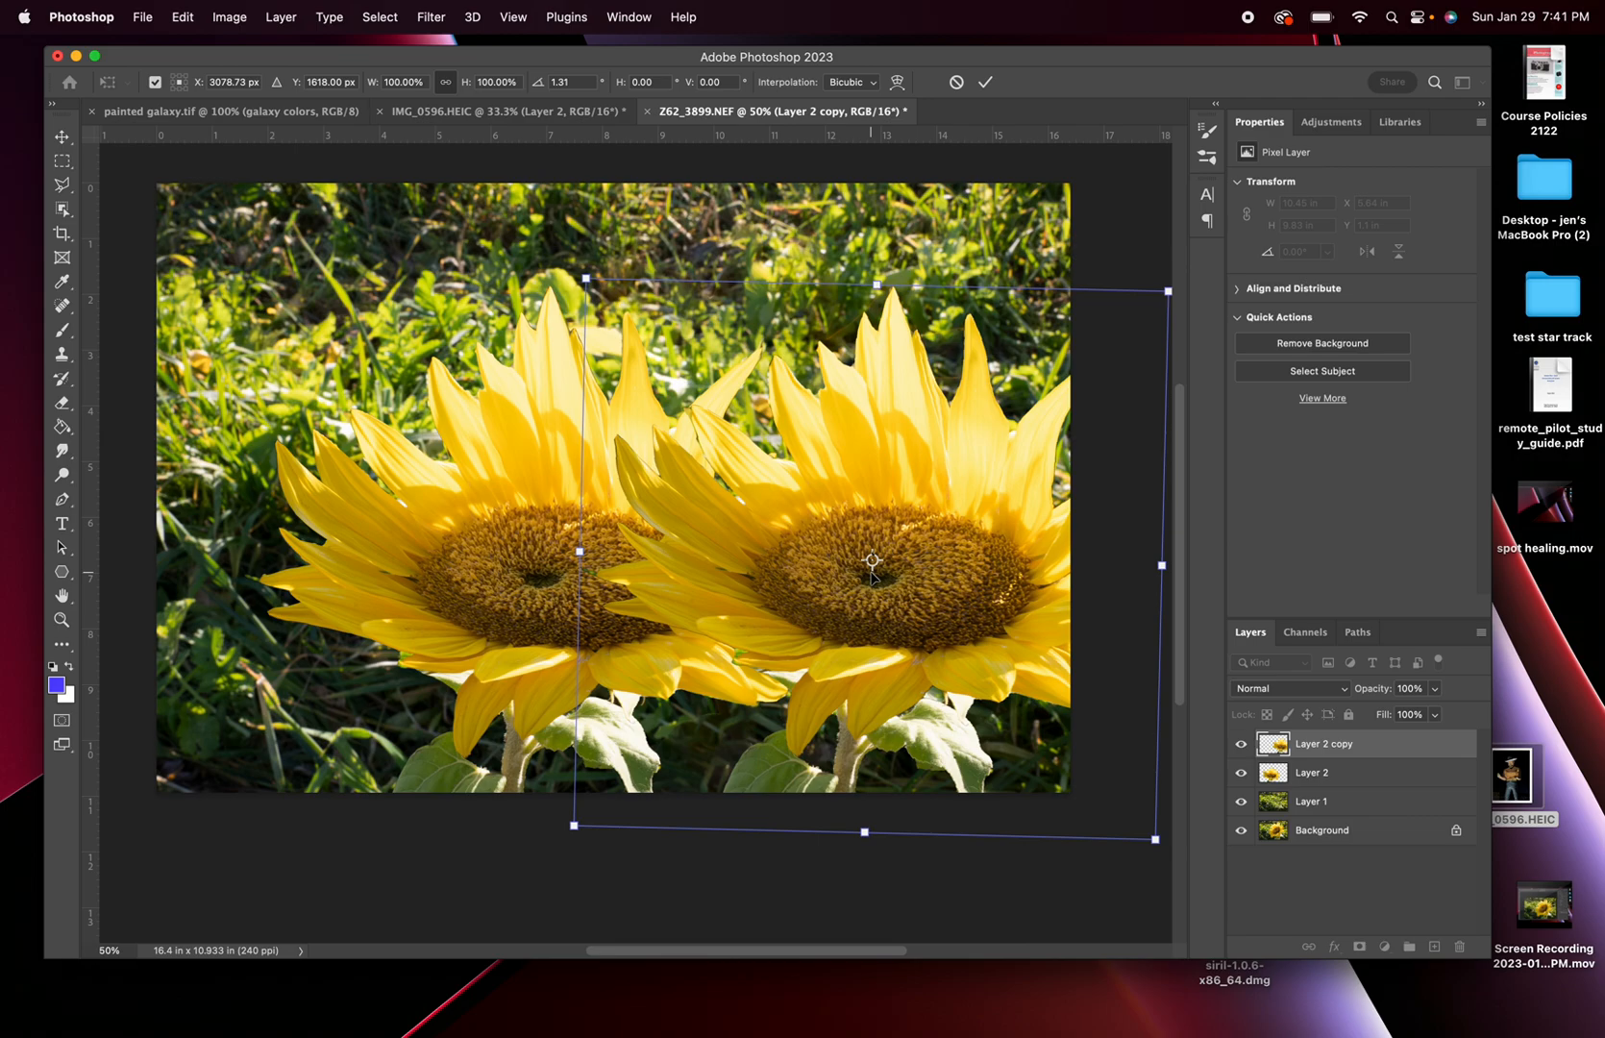
key("Return")
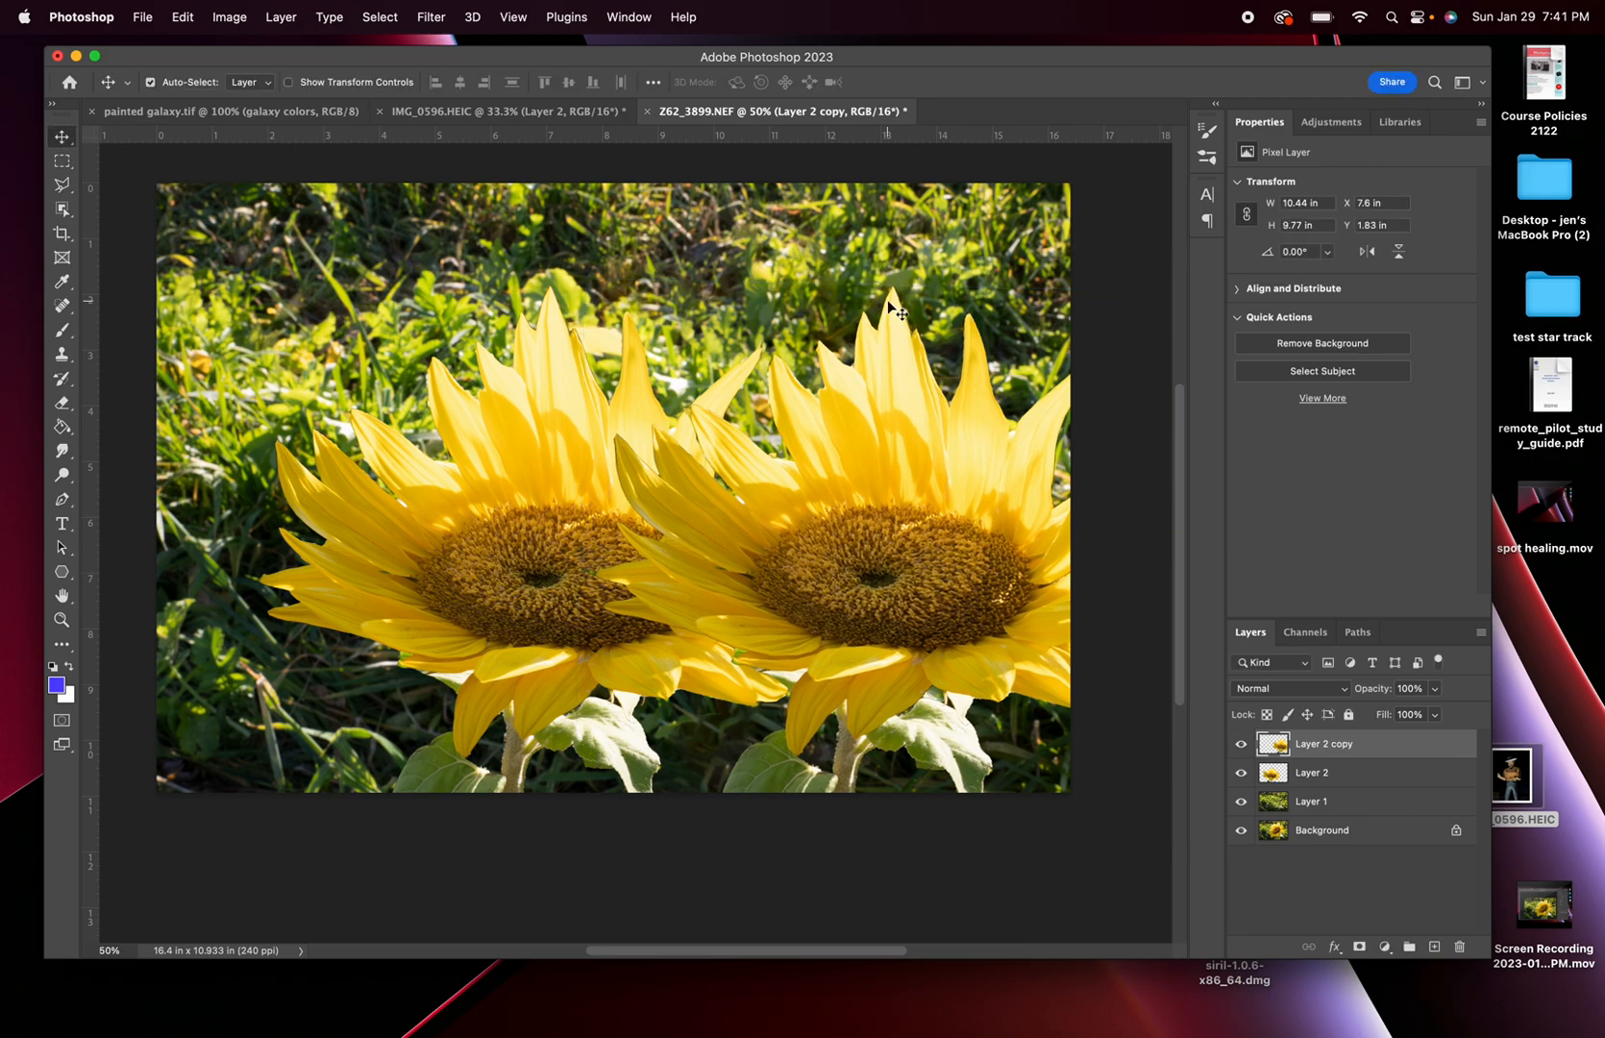